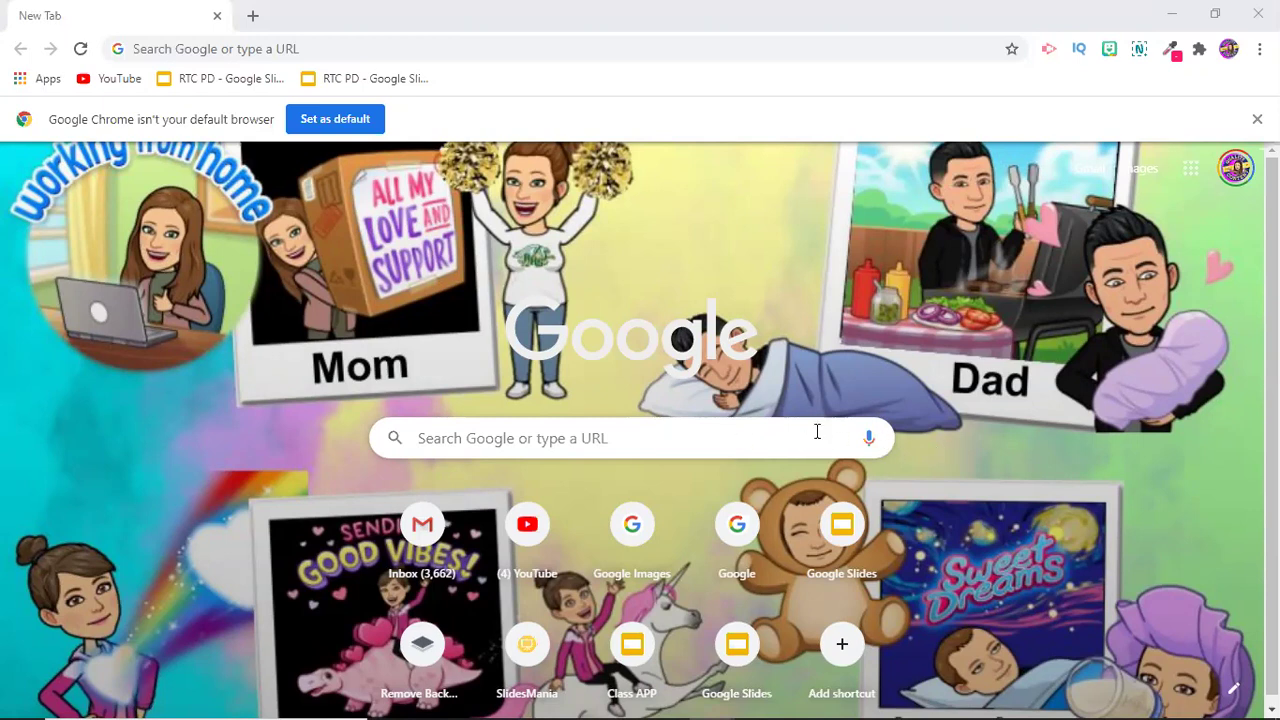
Step: Open 'practice class' and view its Classwork list with HW 1 and the 'sample' draft
click(1198, 172)
scroll(1120, 371, down, 3)
scroll(1120, 395, down, 2)
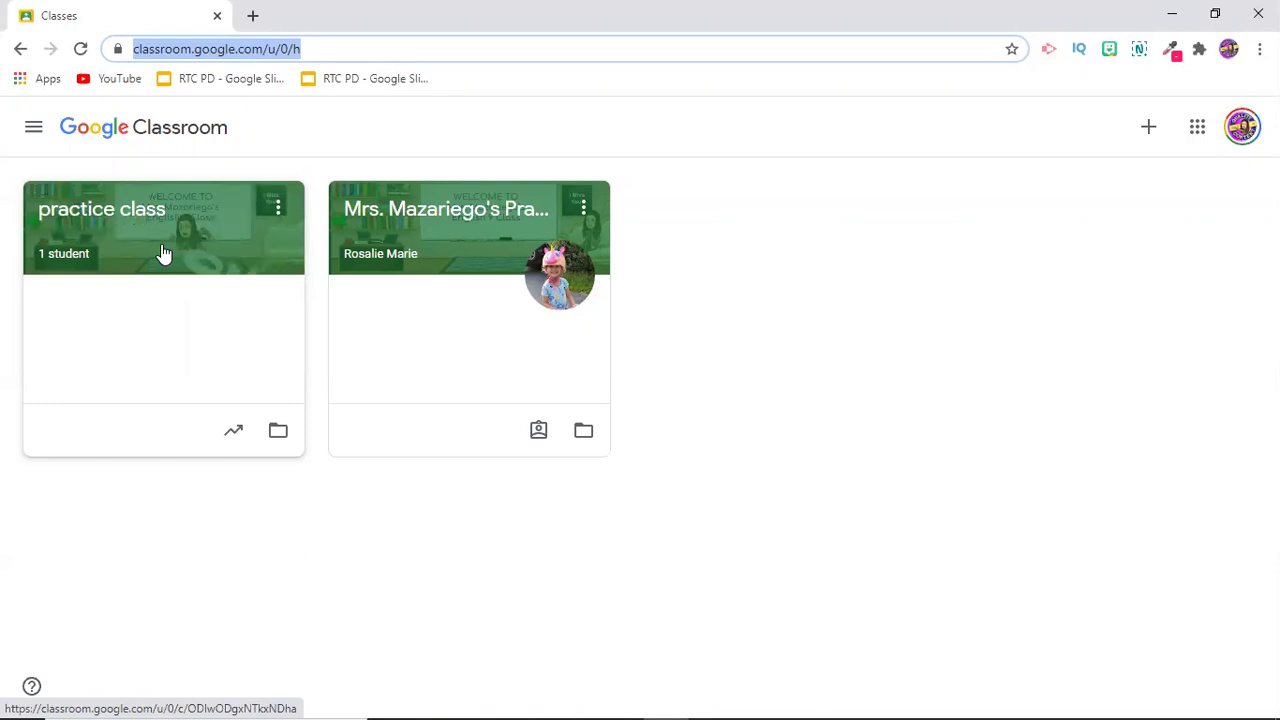
click(164, 254)
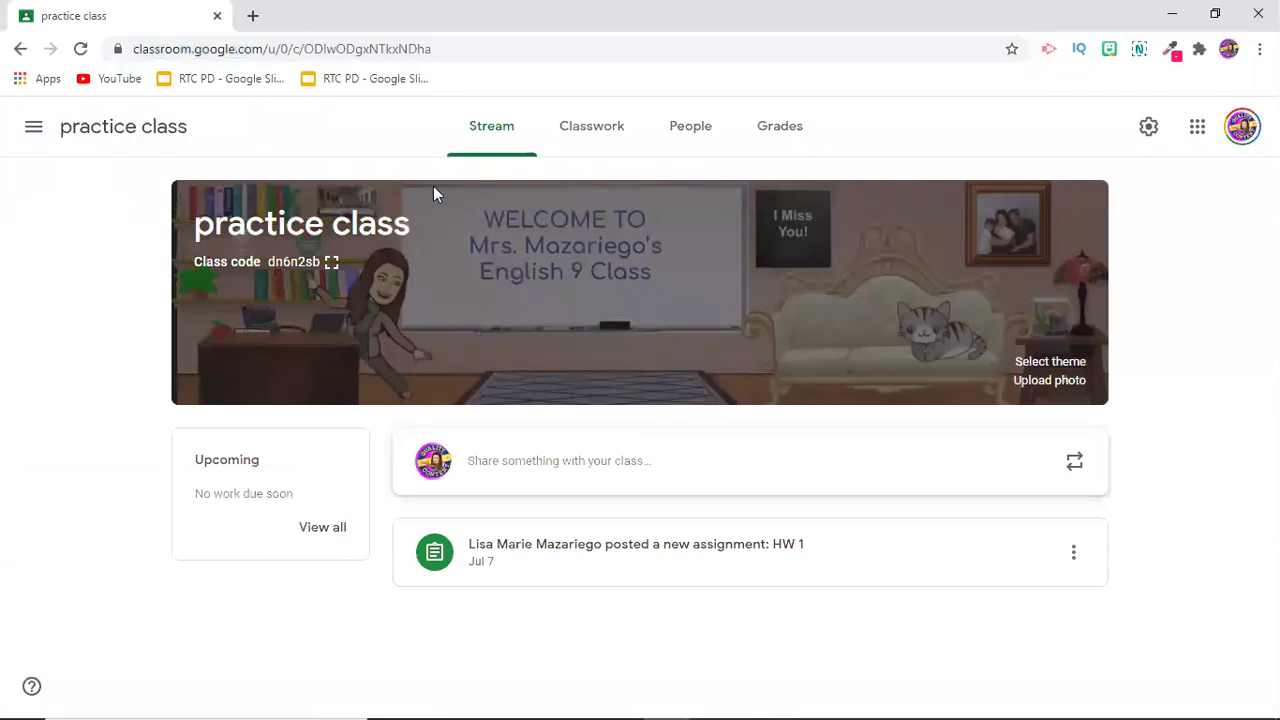
click(591, 140)
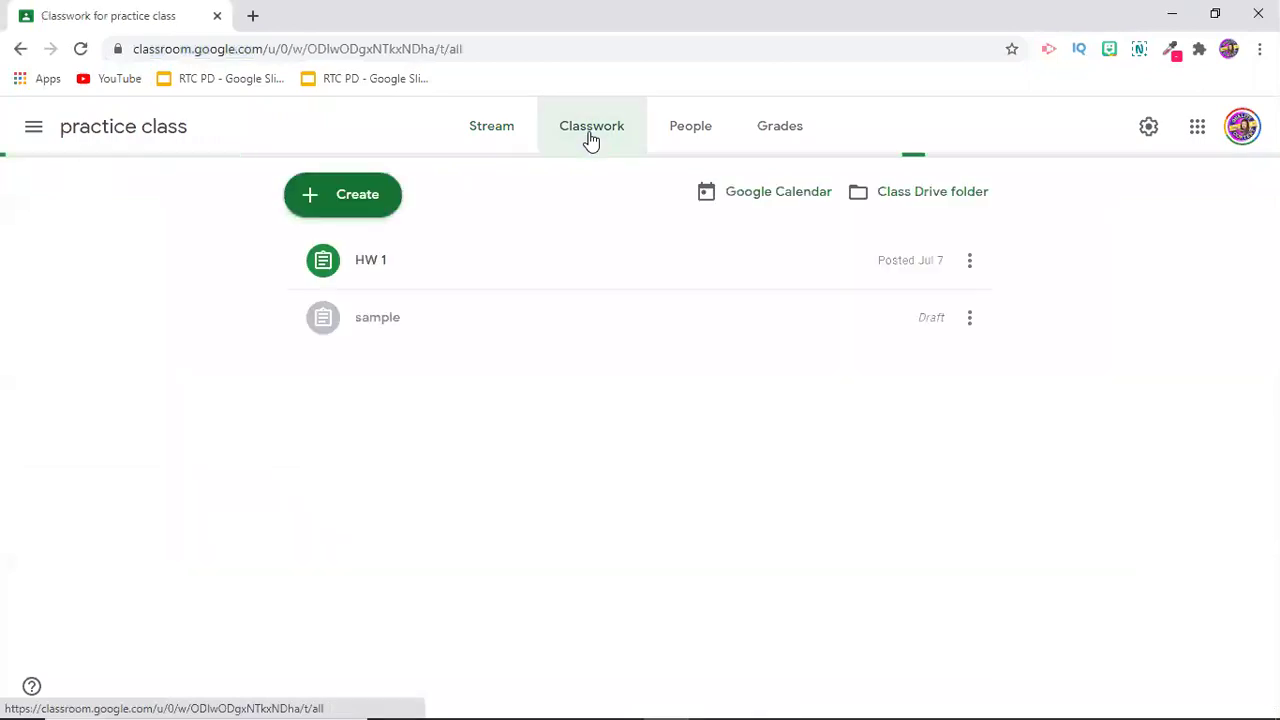
Step: Draft a new assignment titled 'HW 2' with the instructions 'Do HW 2'
click(368, 197)
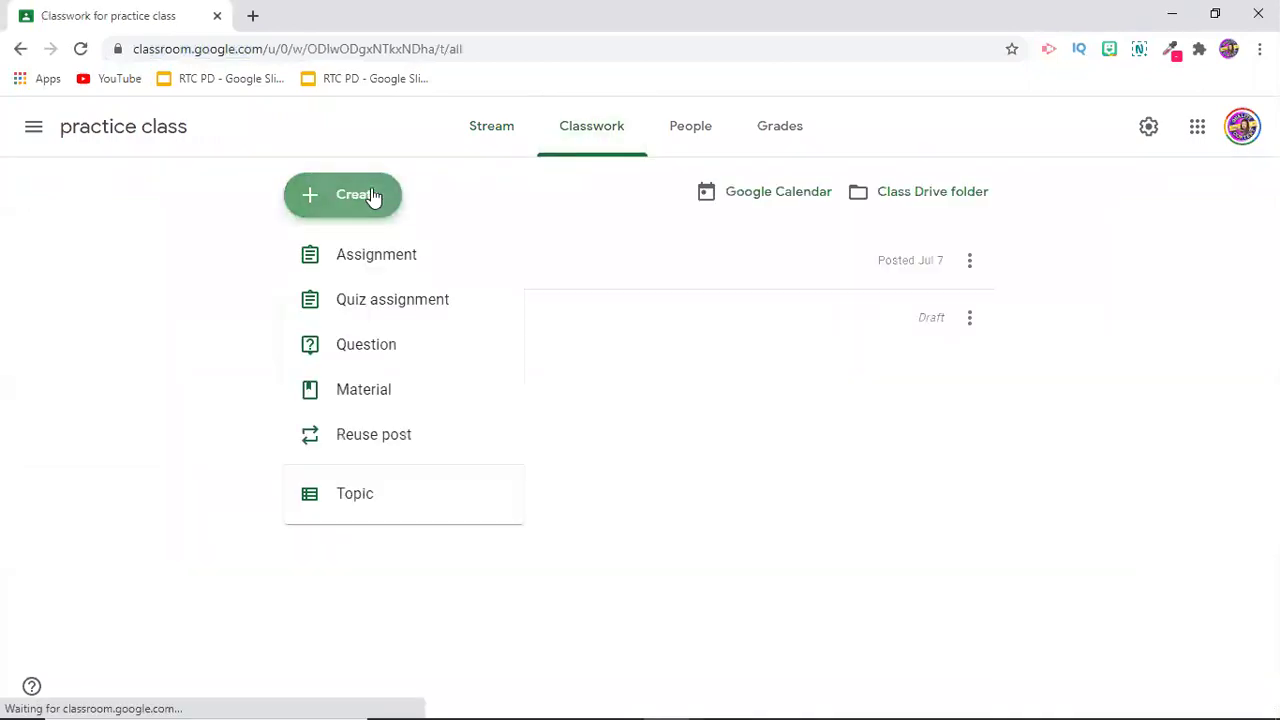
click(381, 259)
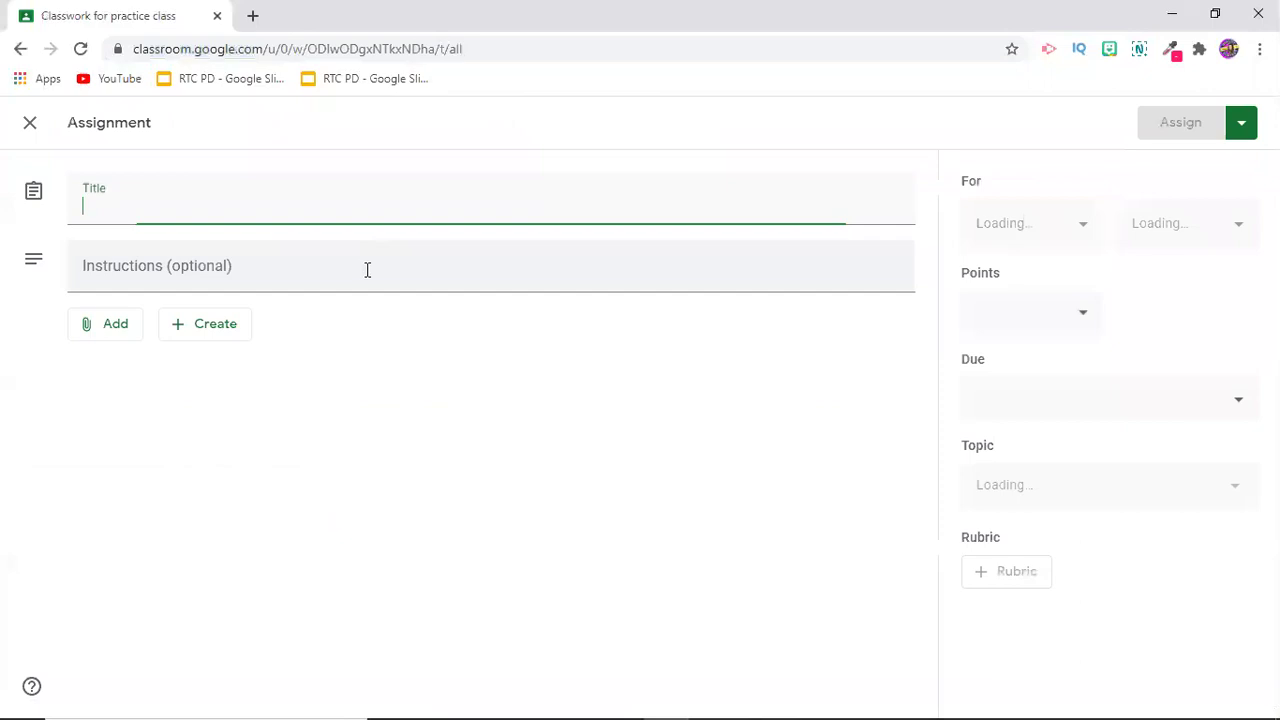
text(HW 2)
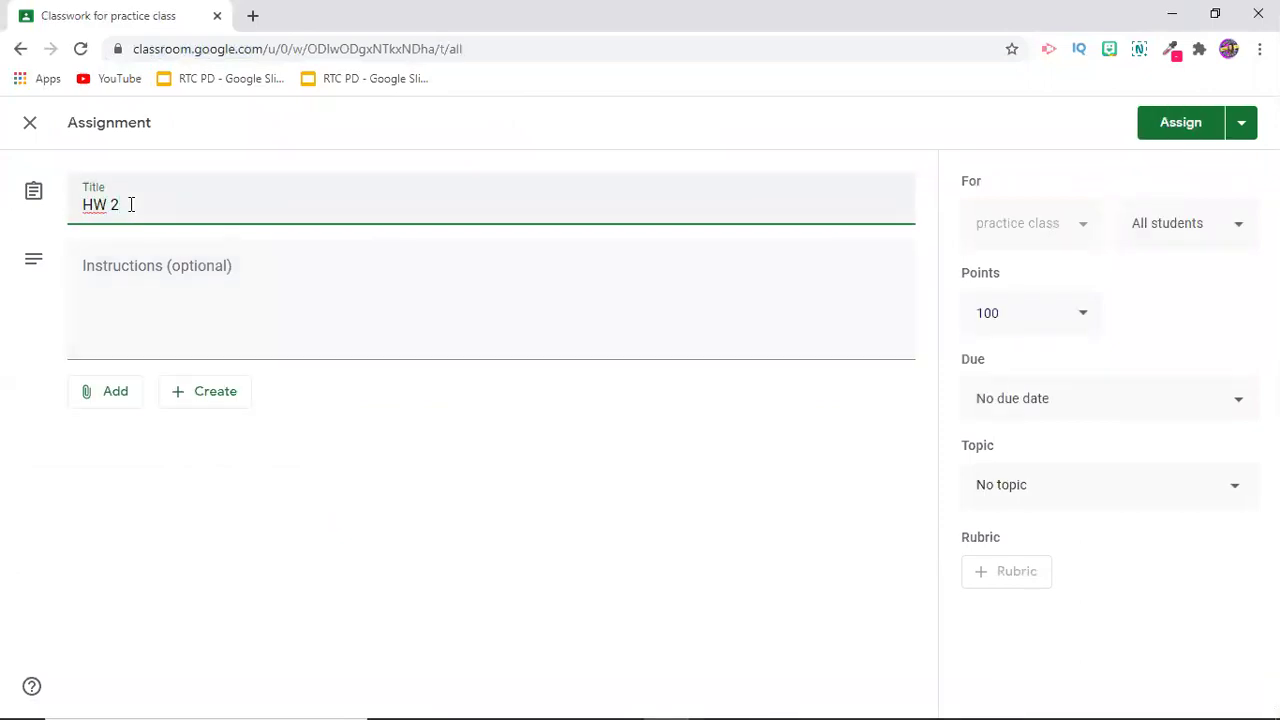
click(155, 275)
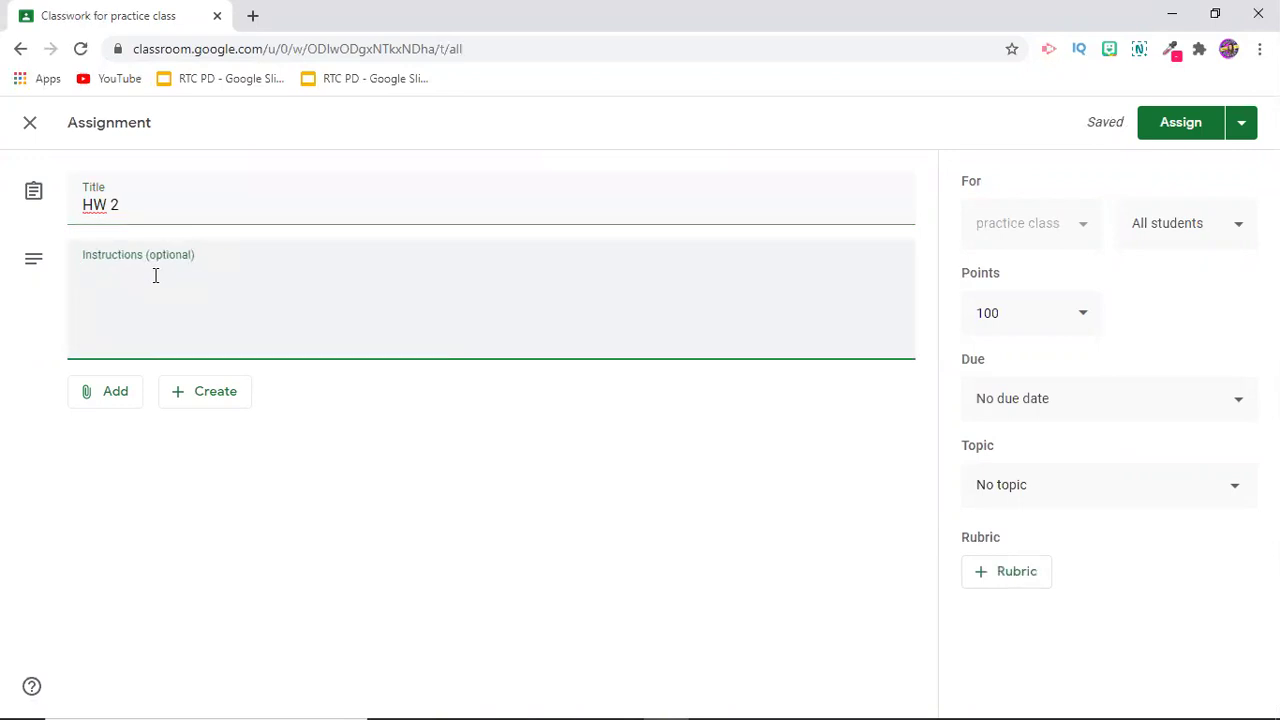
text(Do HW 2)
Step: Choose the '[Template] A Day in the Life of My Favorite Animal' Doc from Google Drive
click(117, 400)
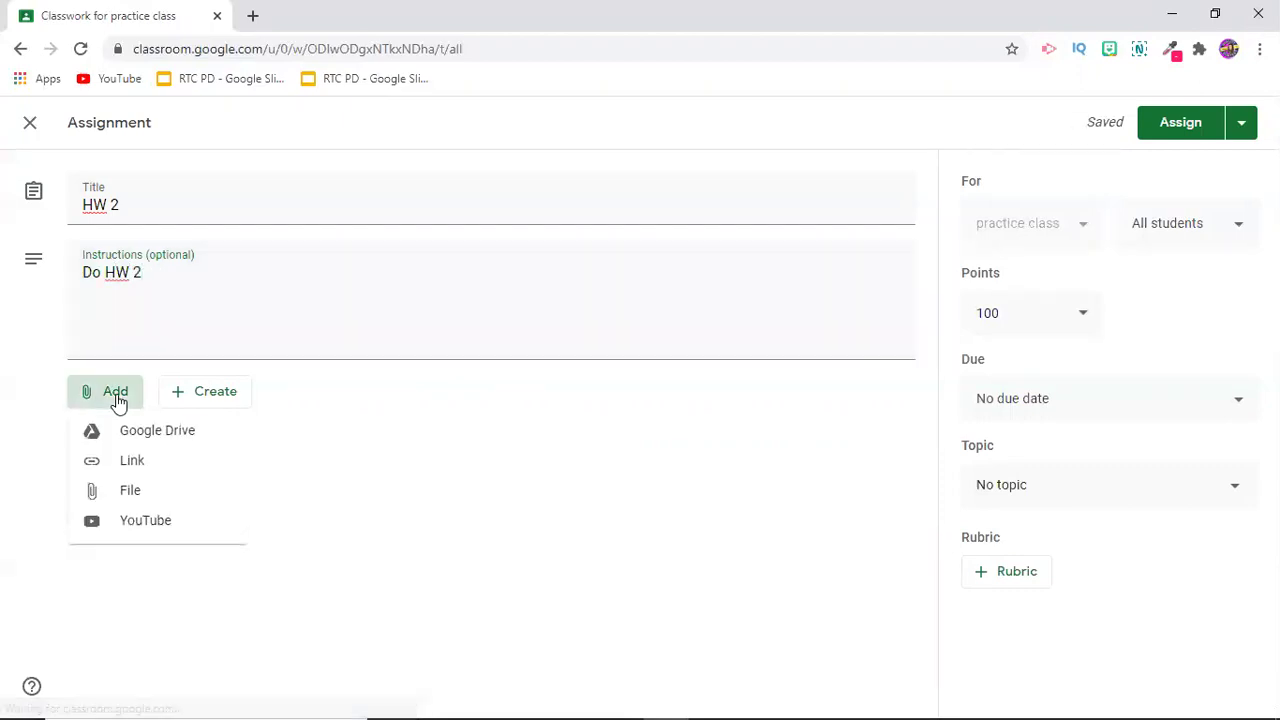
click(137, 434)
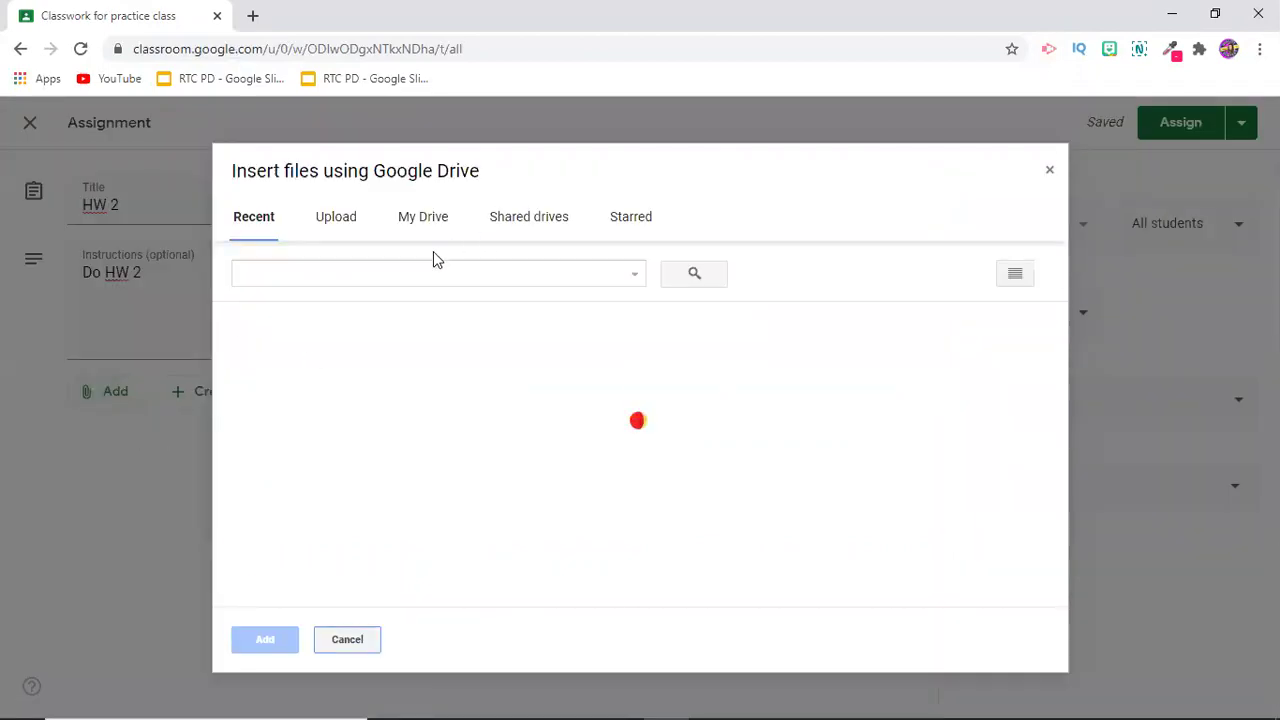
scroll(527, 345, down, 3)
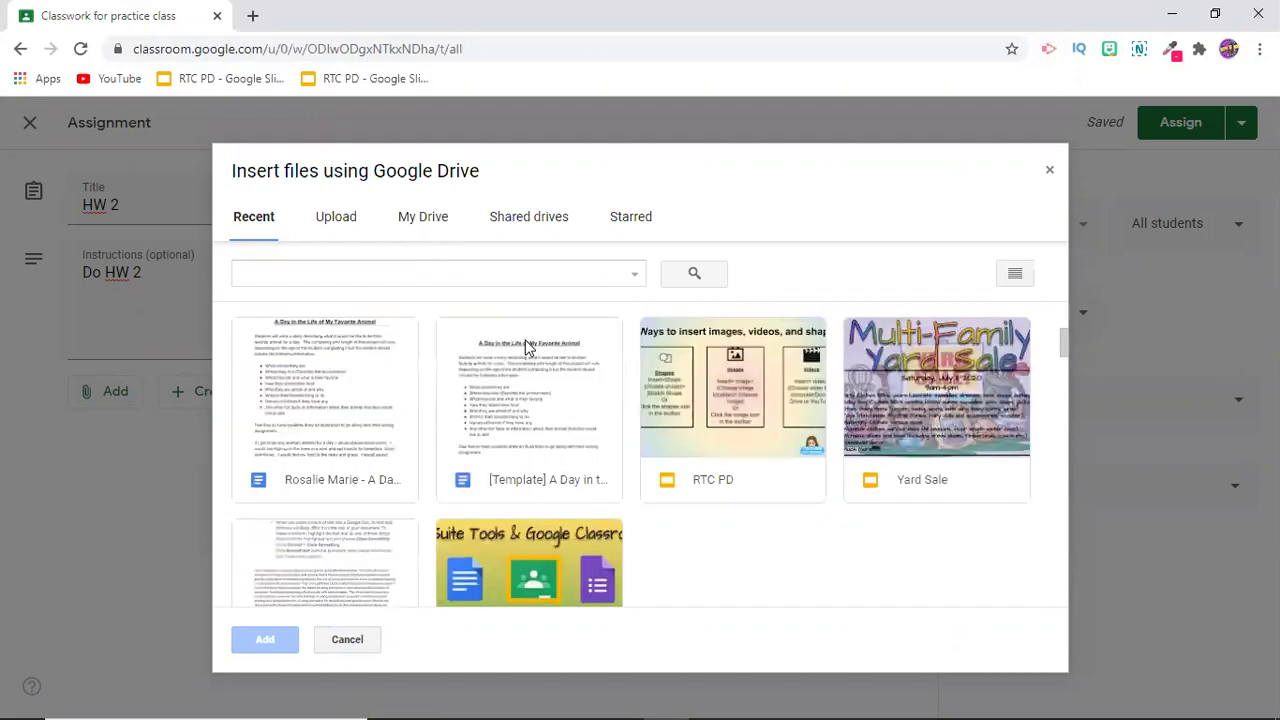
scroll(545, 500, down, 1)
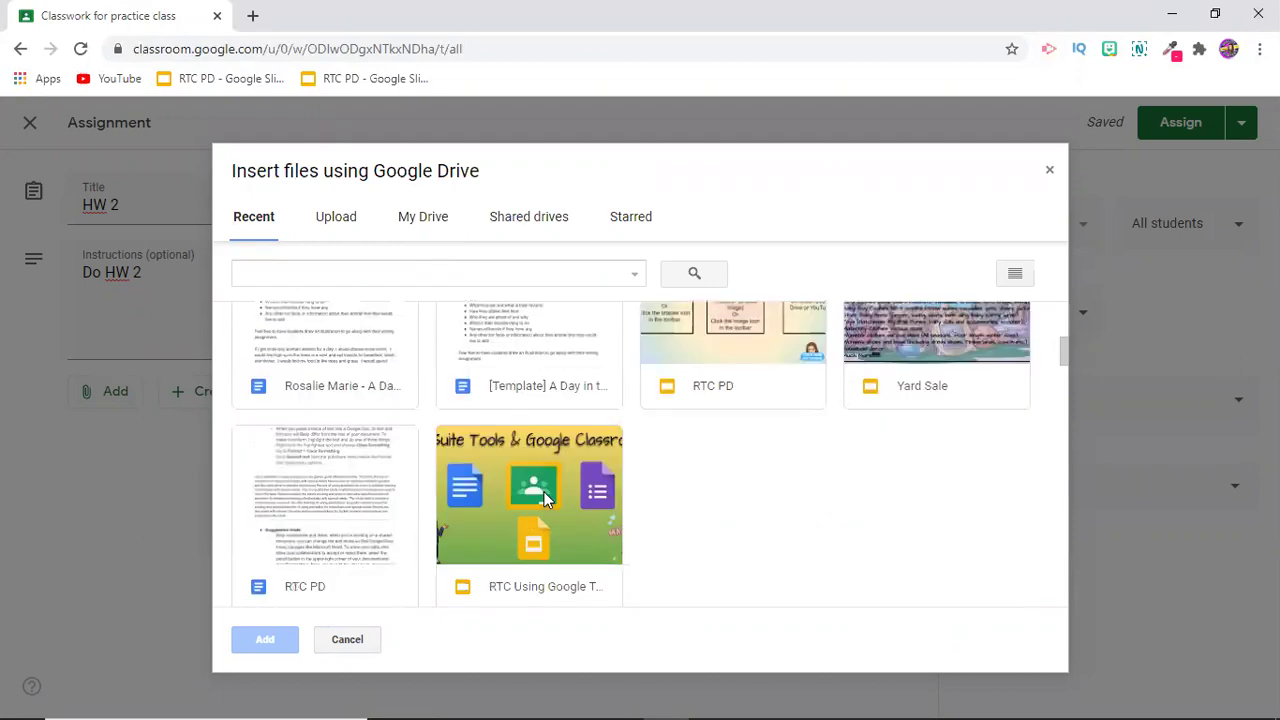
scroll(545, 500, down, 3)
scroll(406, 463, down, 2)
scroll(406, 463, down, 6)
scroll(403, 463, down, 1)
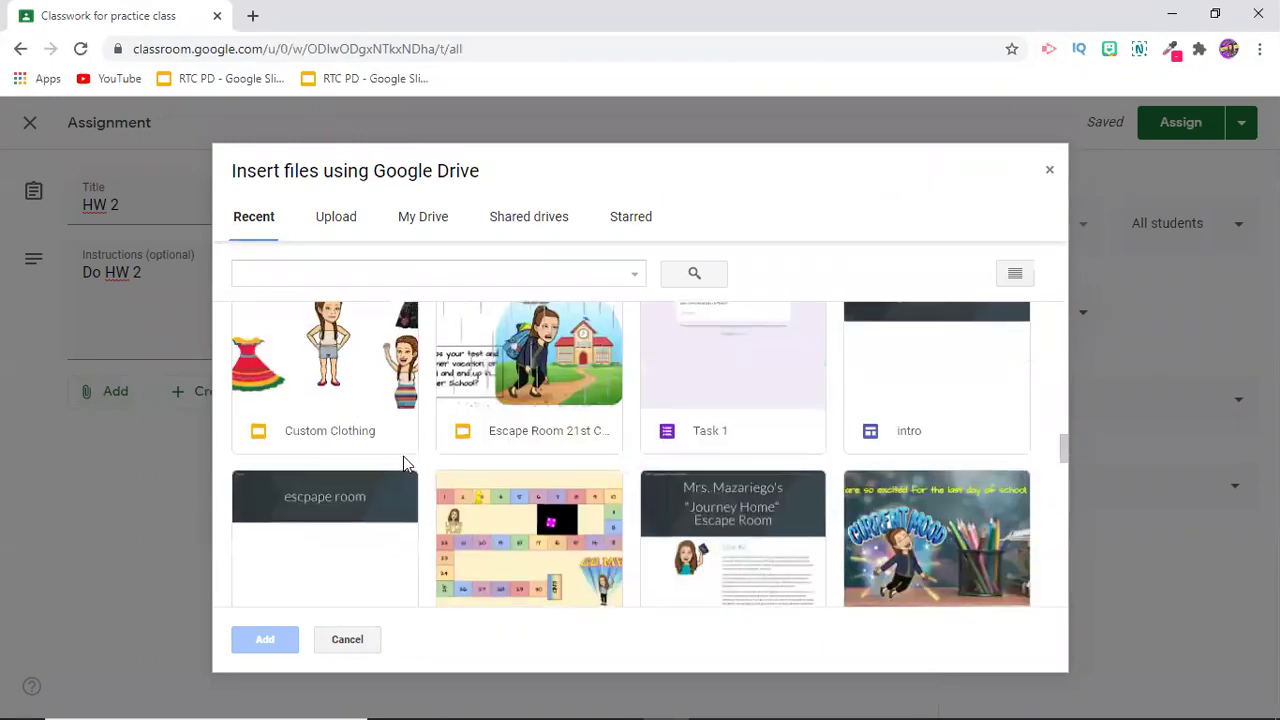
scroll(403, 463, down, 2)
scroll(403, 460, up, 2)
scroll(403, 460, up, 8)
scroll(474, 521, down, 2)
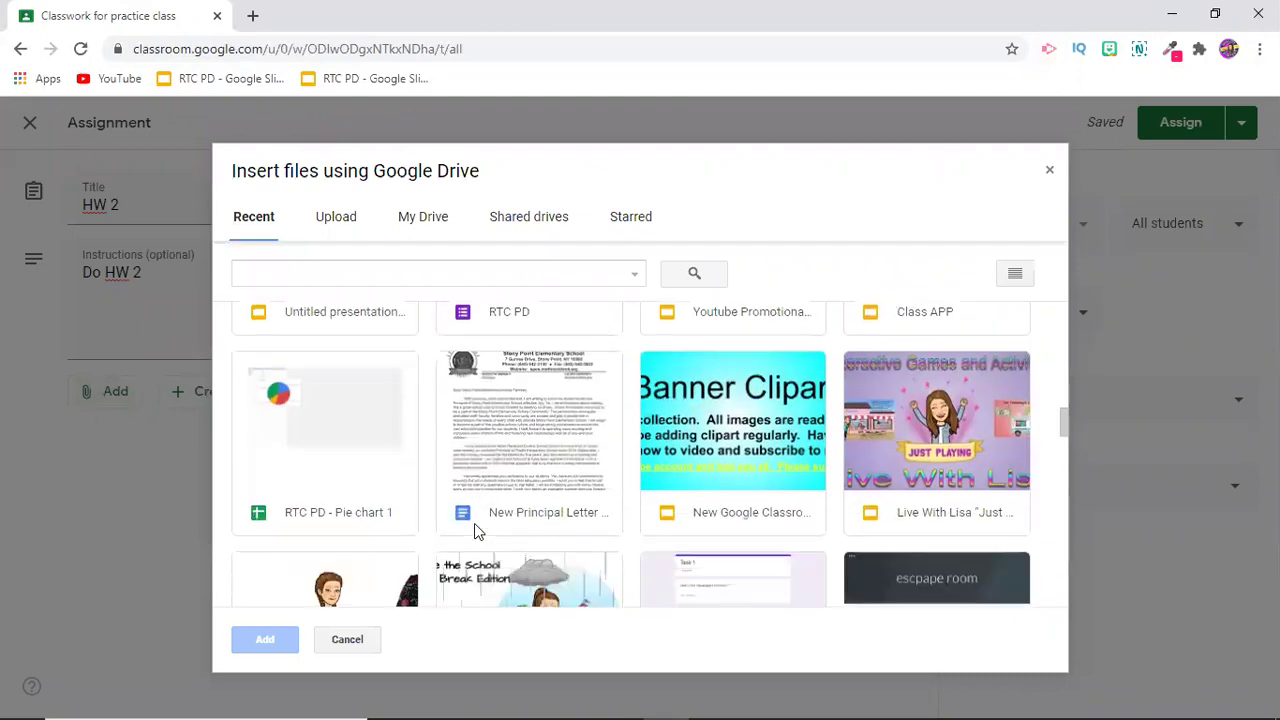
scroll(440, 525, up, 3)
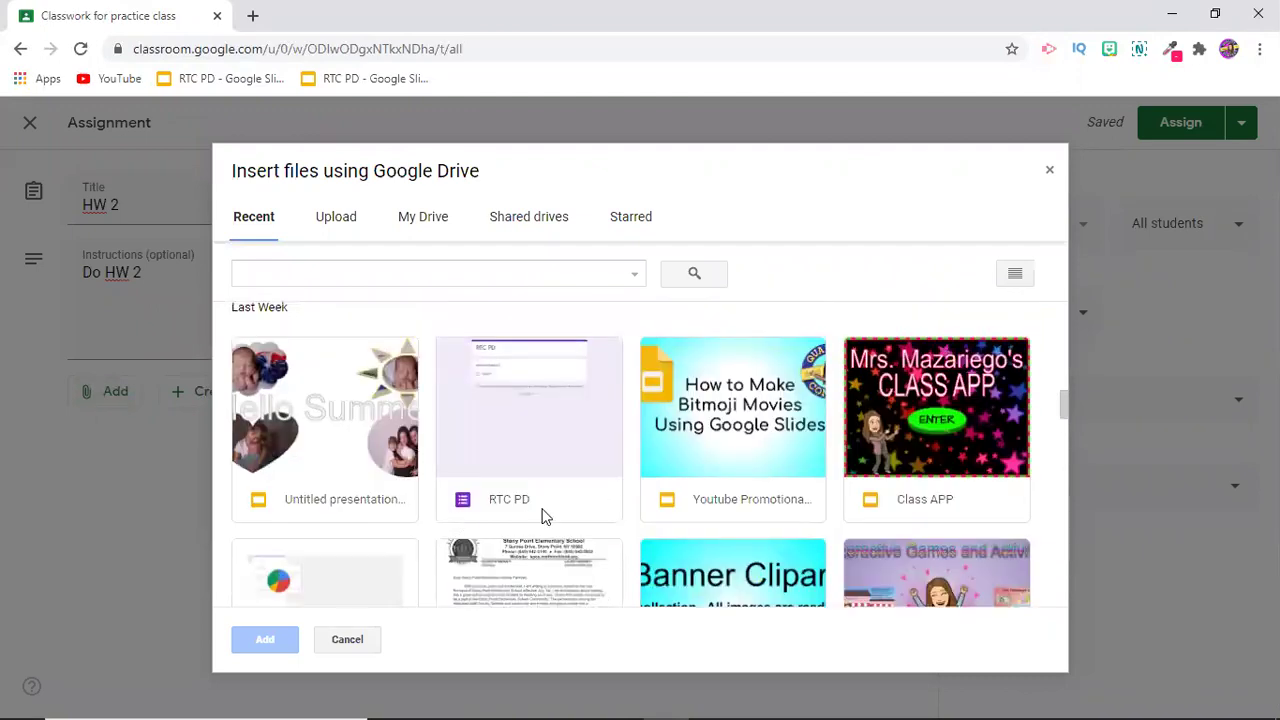
scroll(547, 517, up, 2)
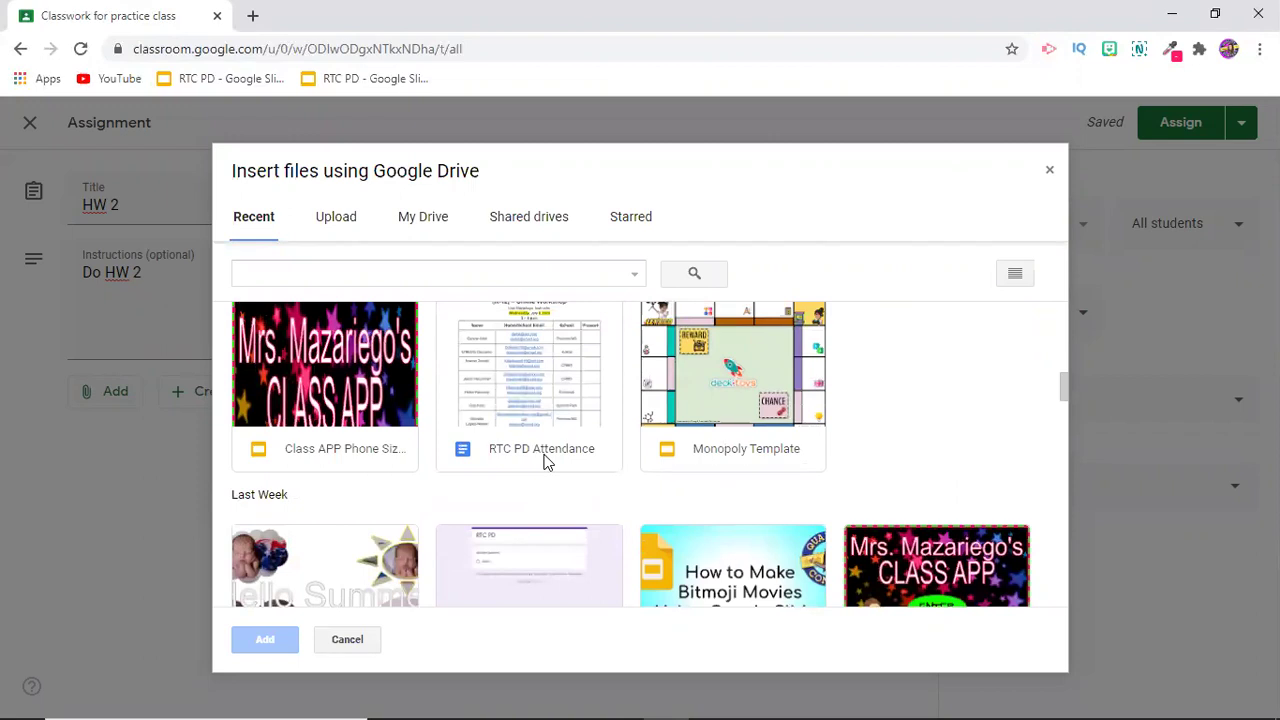
scroll(526, 491, up, 4)
scroll(403, 560, down, 1)
scroll(349, 507, up, 2)
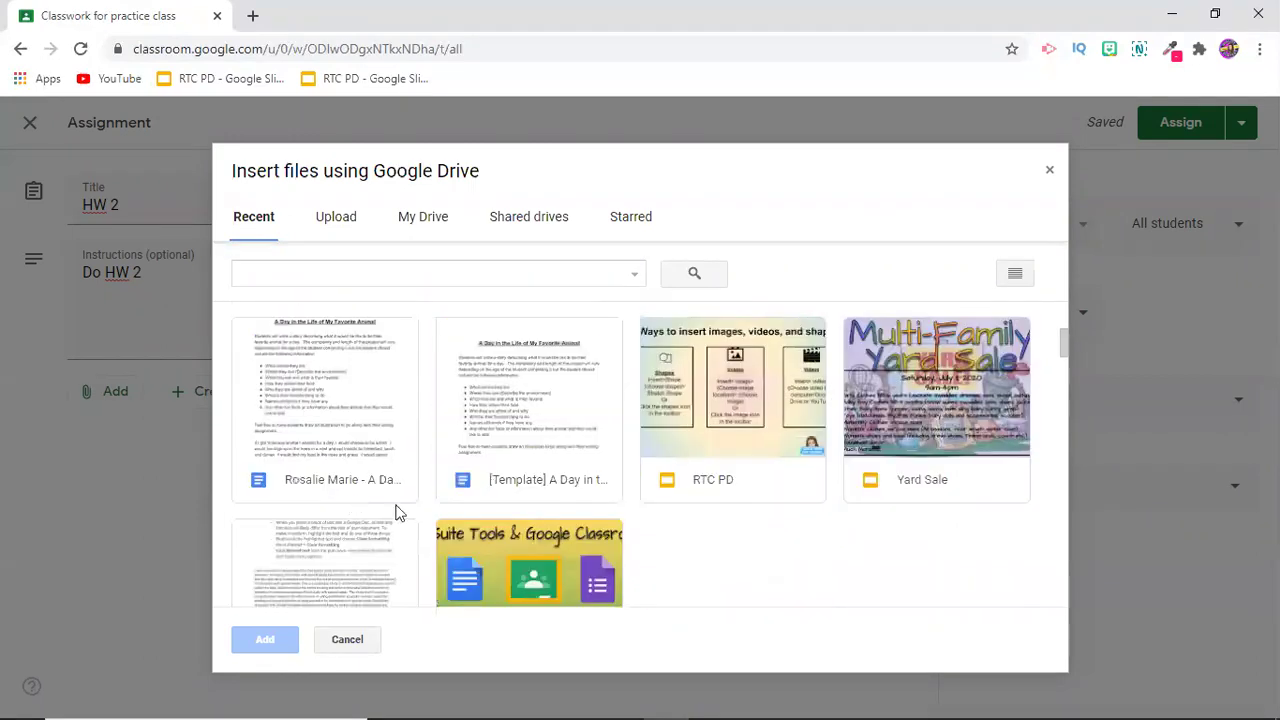
click(499, 481)
Step: Attach the template document and set it to make a copy for each student
click(499, 481)
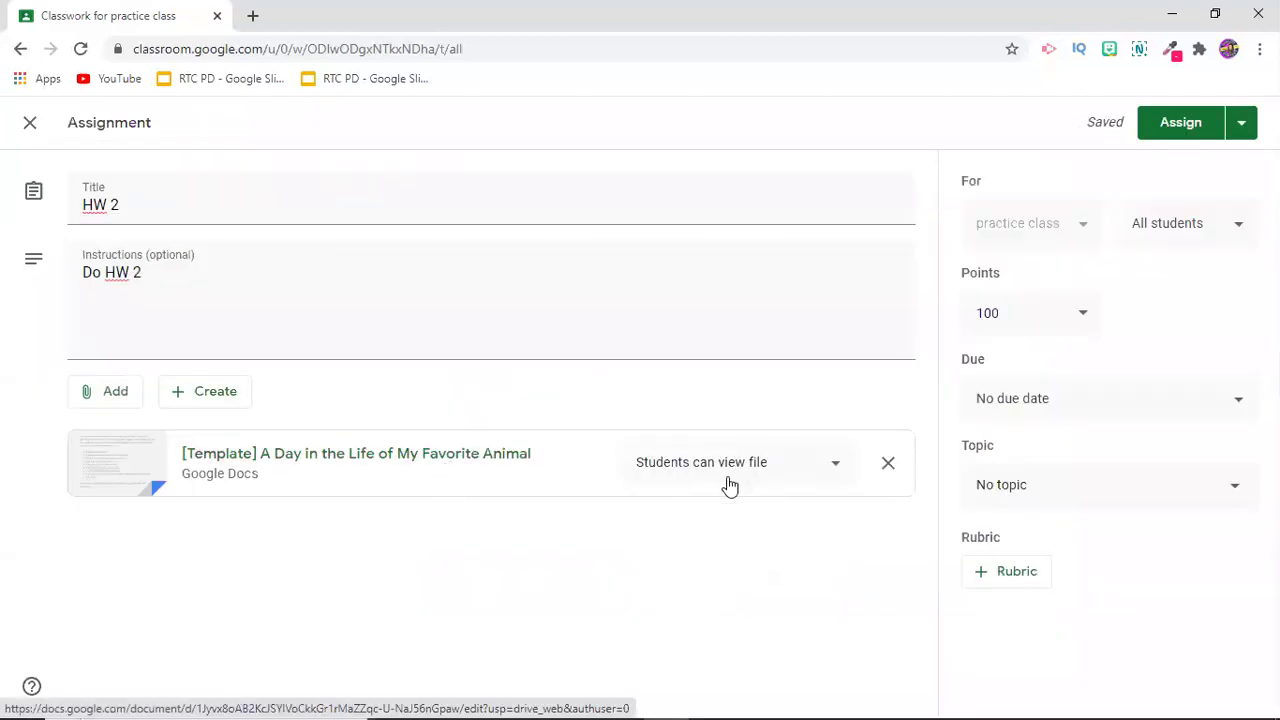
click(808, 477)
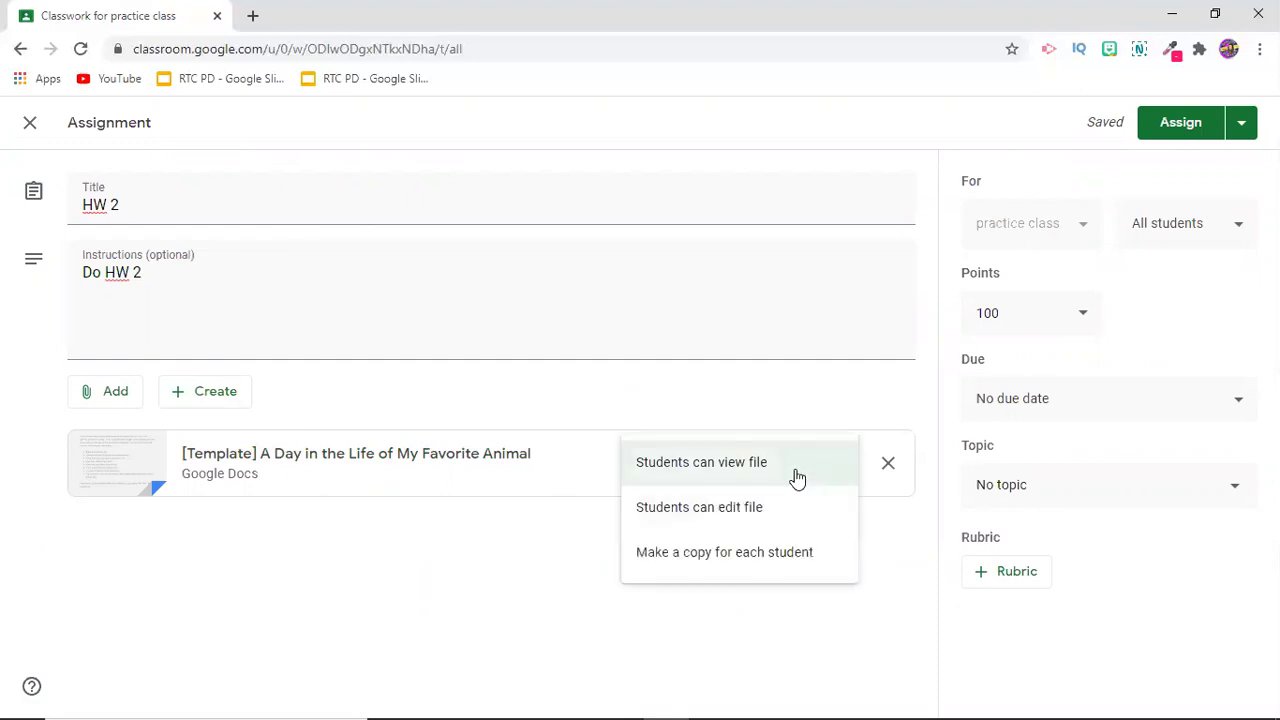
click(763, 563)
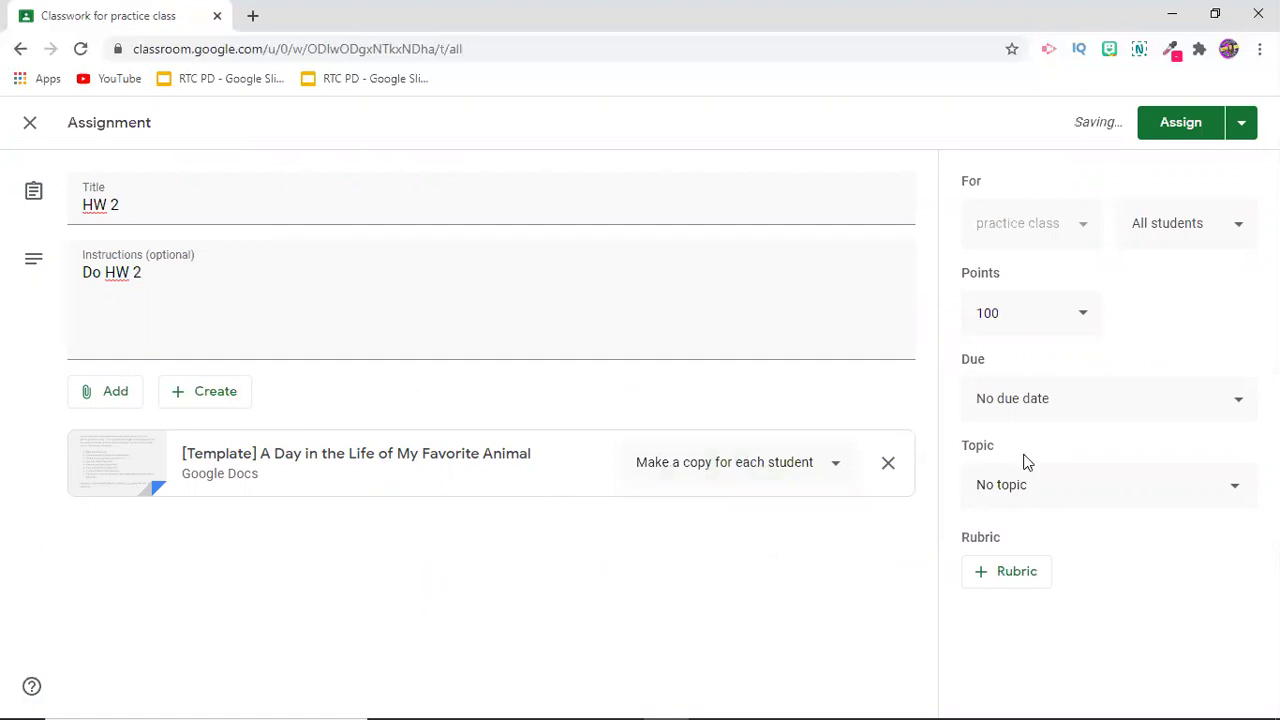
Step: Make HW 2 due Friday, July 10
click(1080, 400)
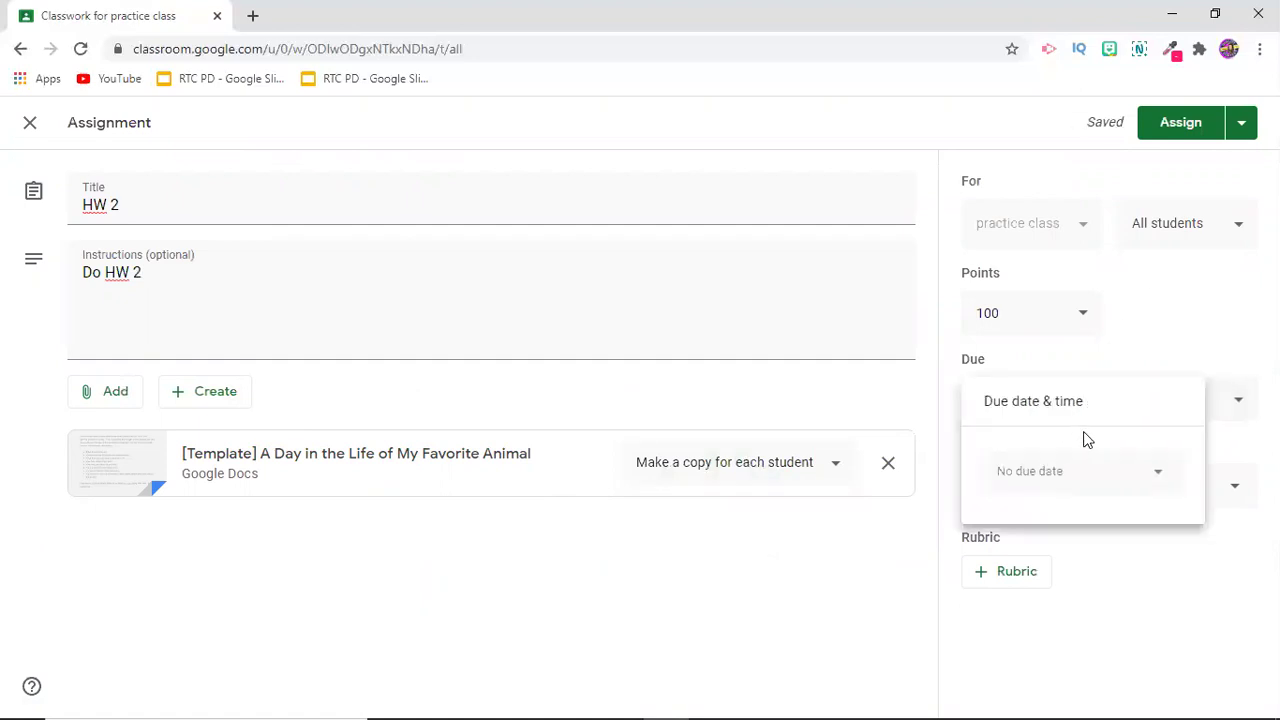
click(1089, 471)
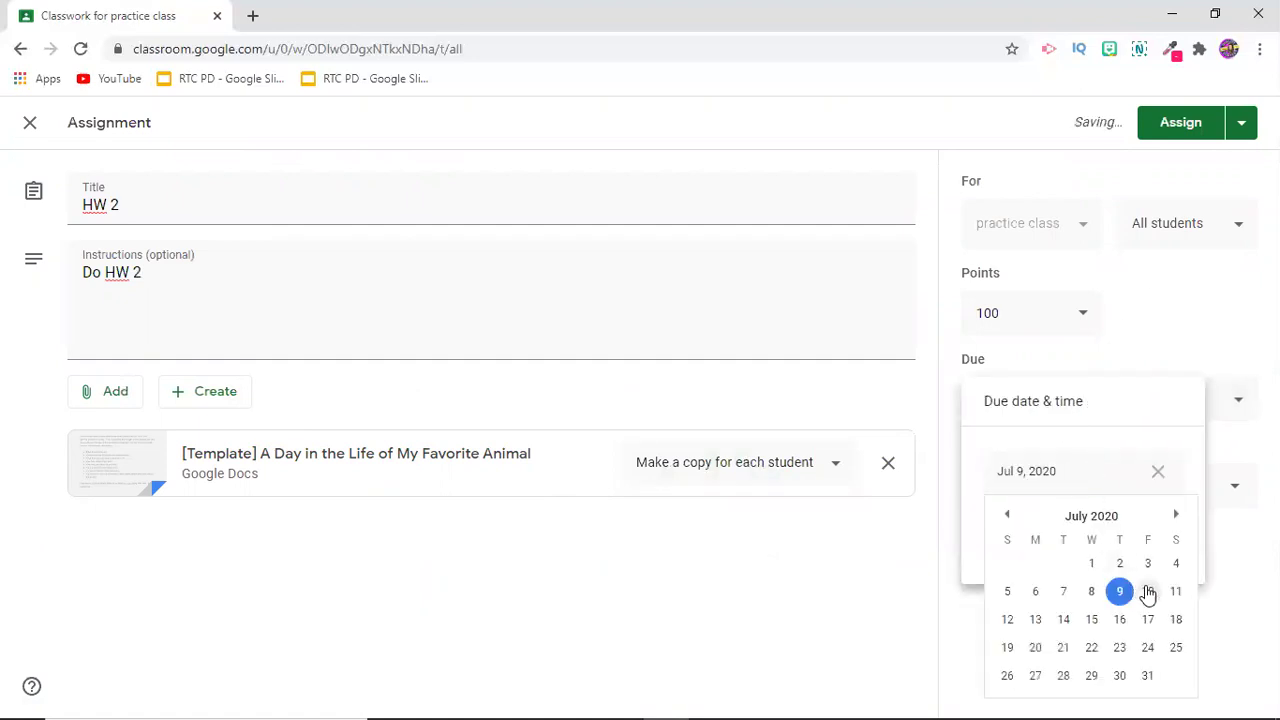
click(1147, 591)
click(1070, 615)
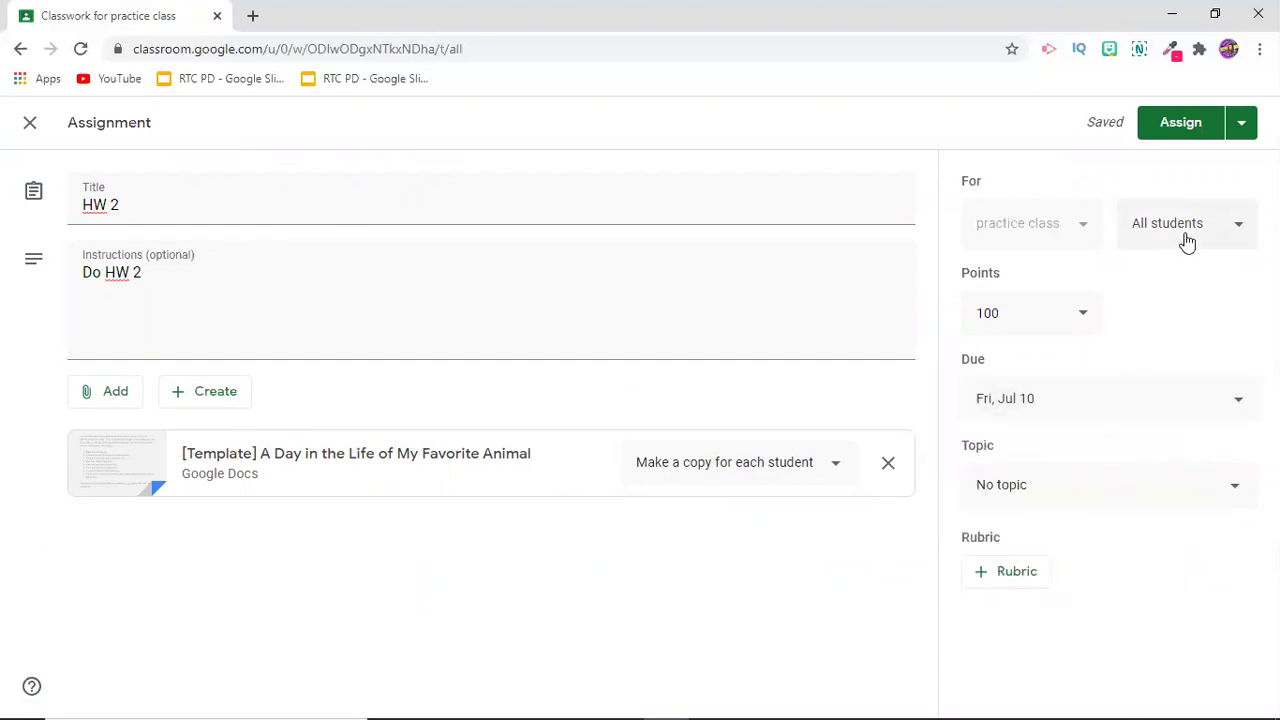
click(1240, 130)
Step: Dismiss the assign options and bring up the + Rubric menu for HW 2
click(923, 115)
click(1014, 584)
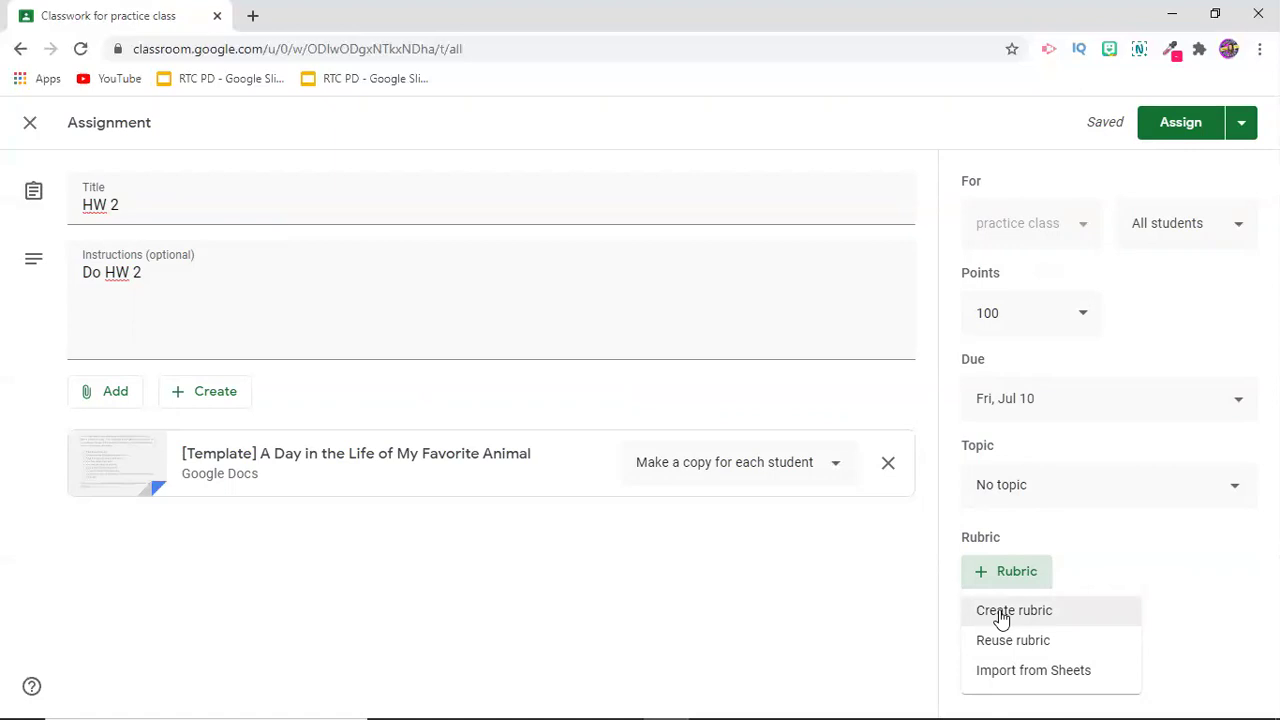
Step: Create a rubric with the criterion 'Spelling, Grammar, and Punctuation' and begin its description
click(1001, 618)
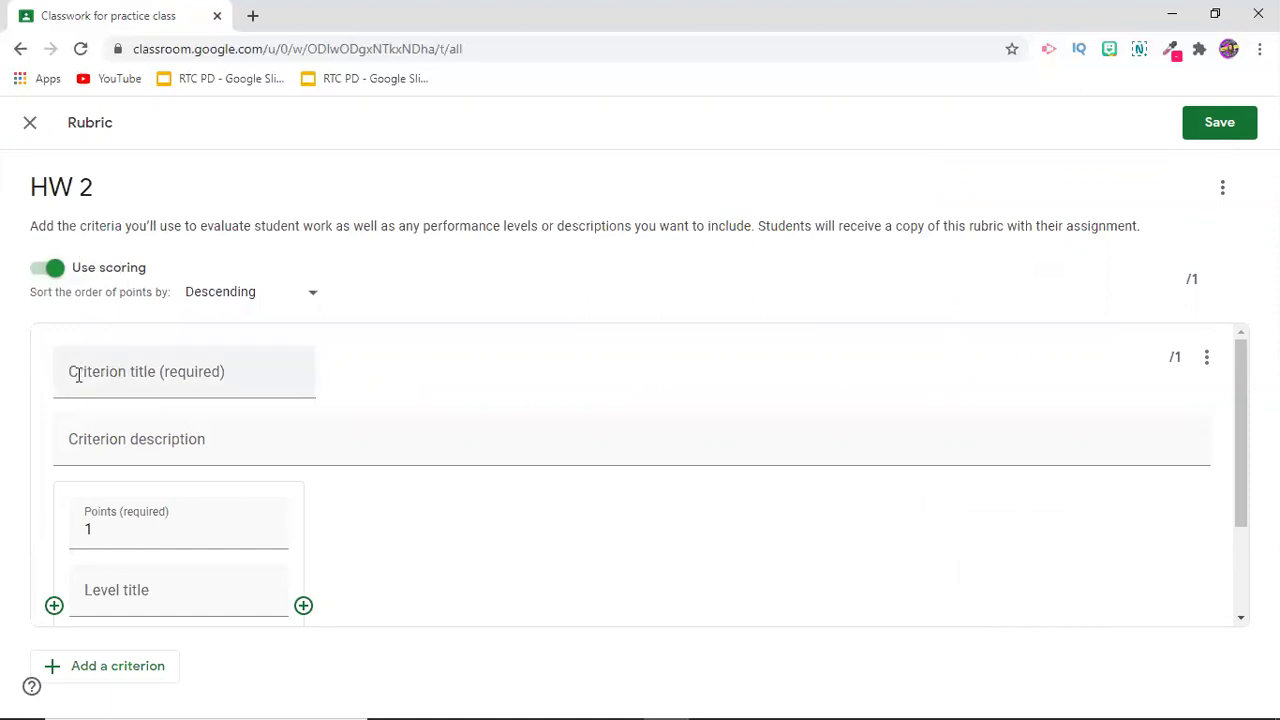
click(112, 388)
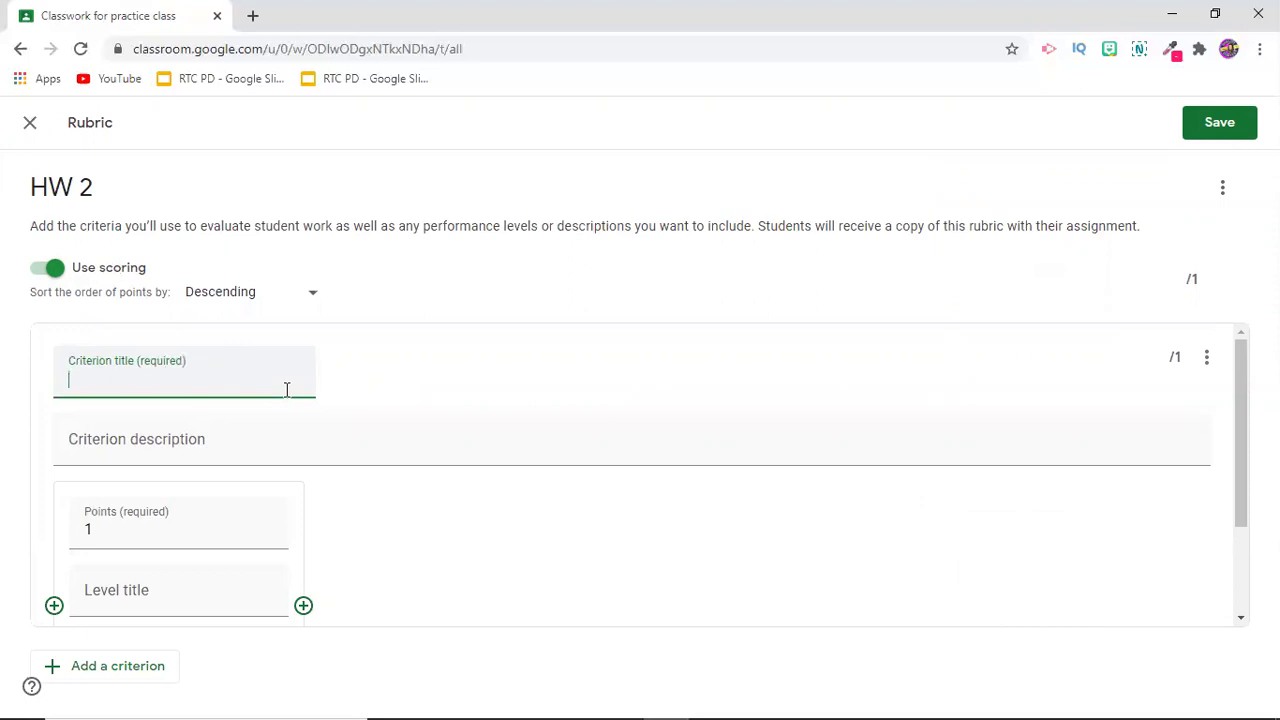
text(Spelling, Gram)
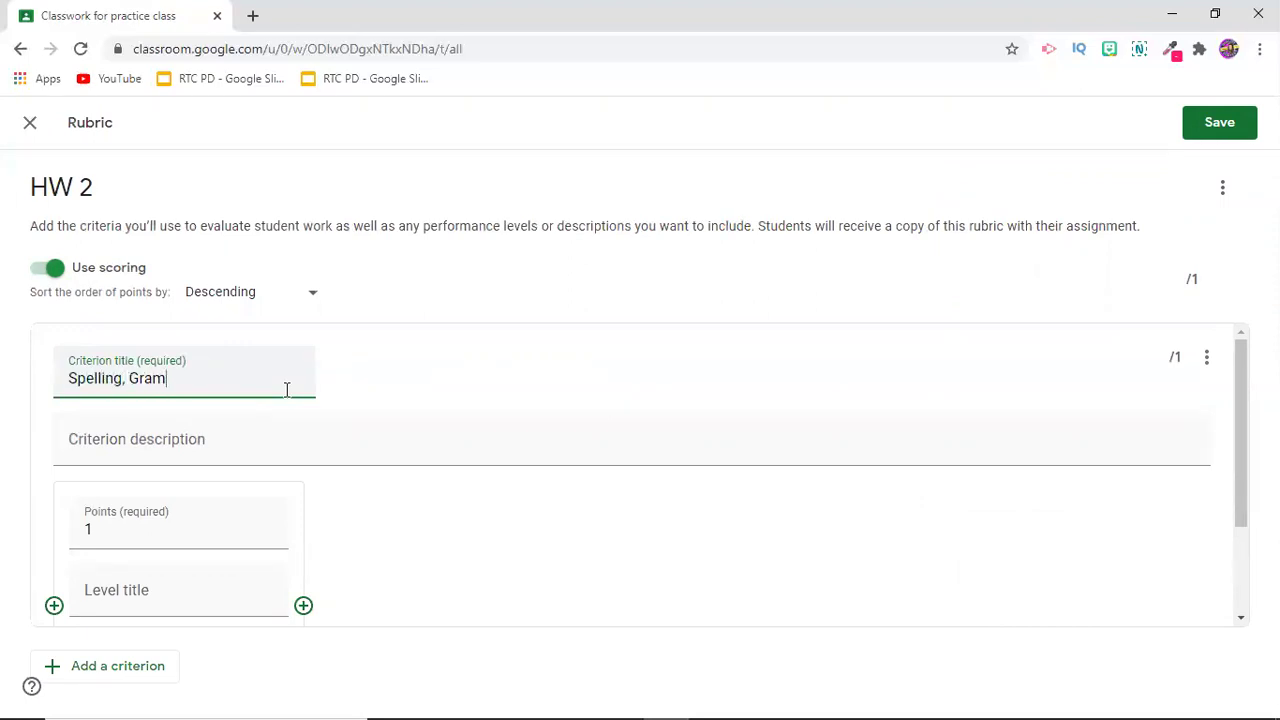
text(mar, and Punctuation)
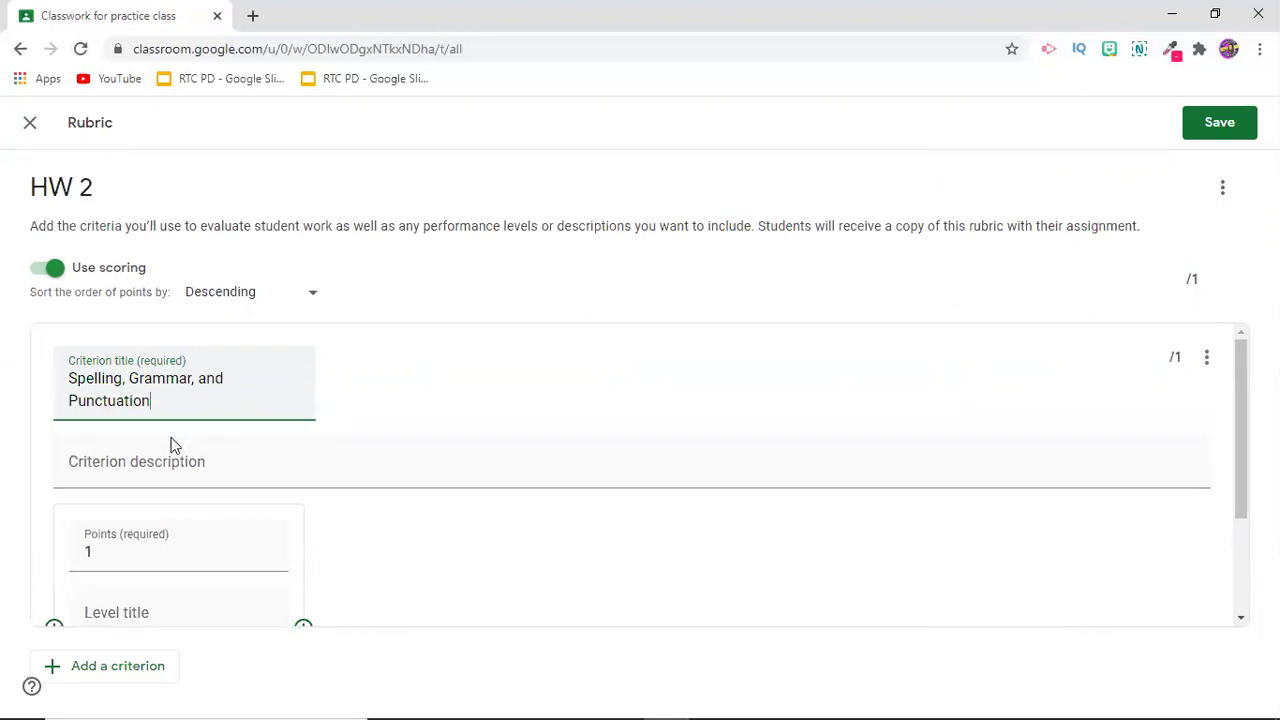
click(154, 460)
scroll(163, 460, down, 1)
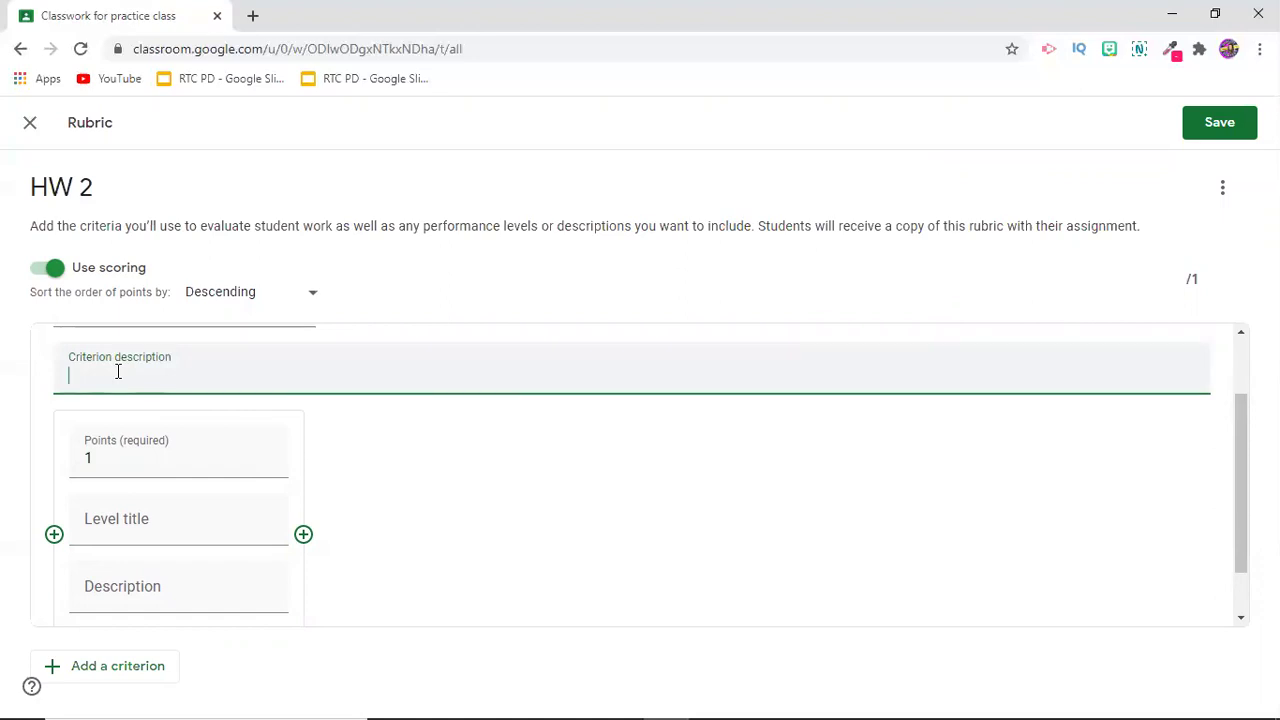
text(This th)
text(e)
text(s section)
text( I will be lo)
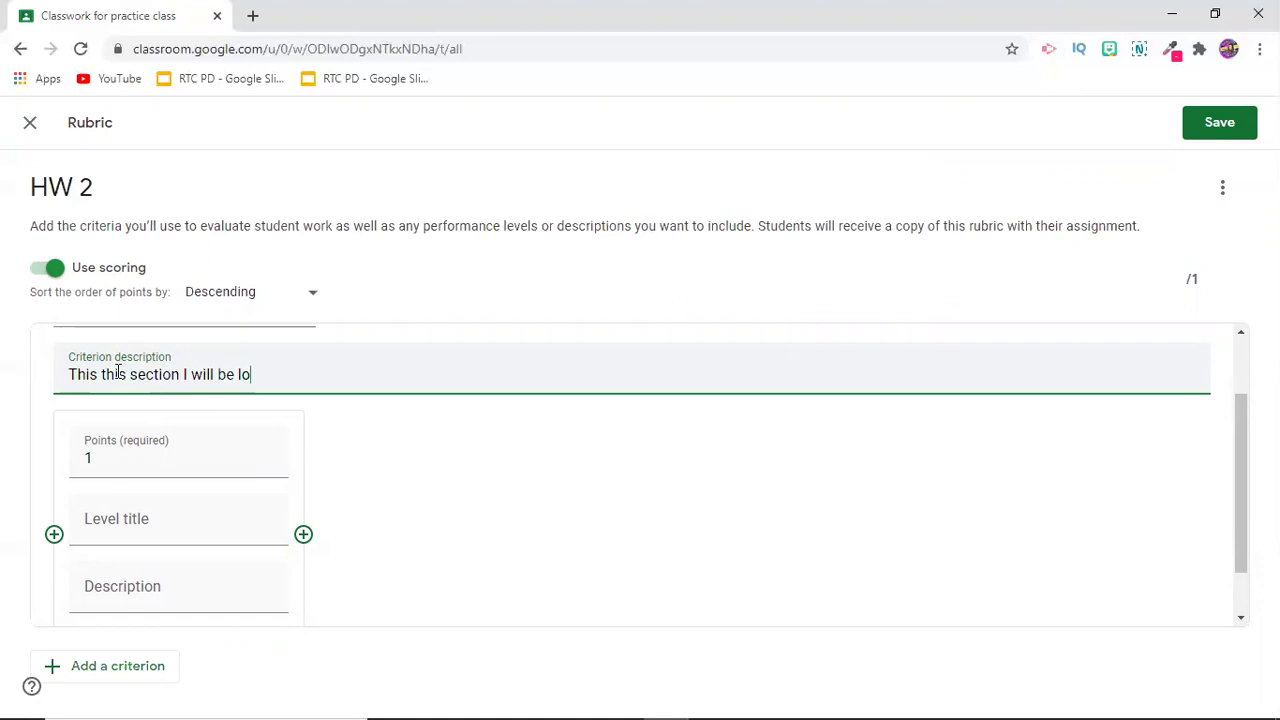
text(oking for ...........)
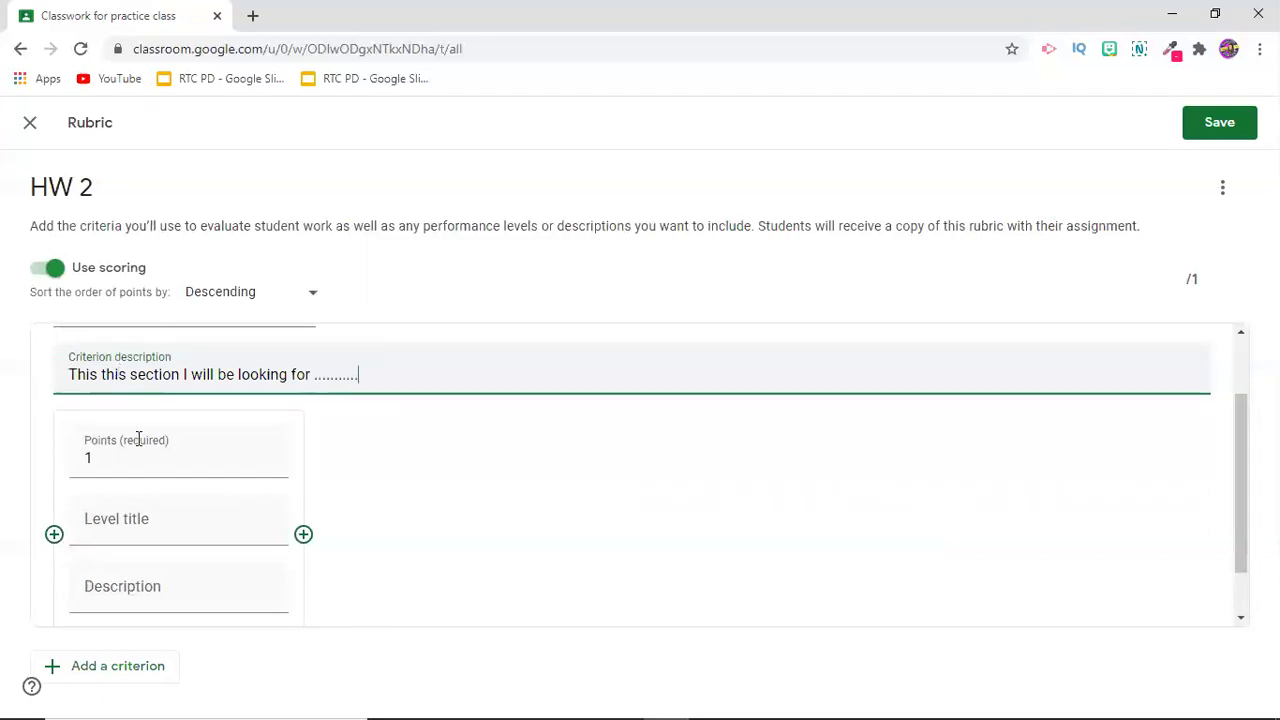
Step: Change the first level from 1 to 50 points, titled 'Exceeds Expectations', described '0-2 errors'
click(106, 460)
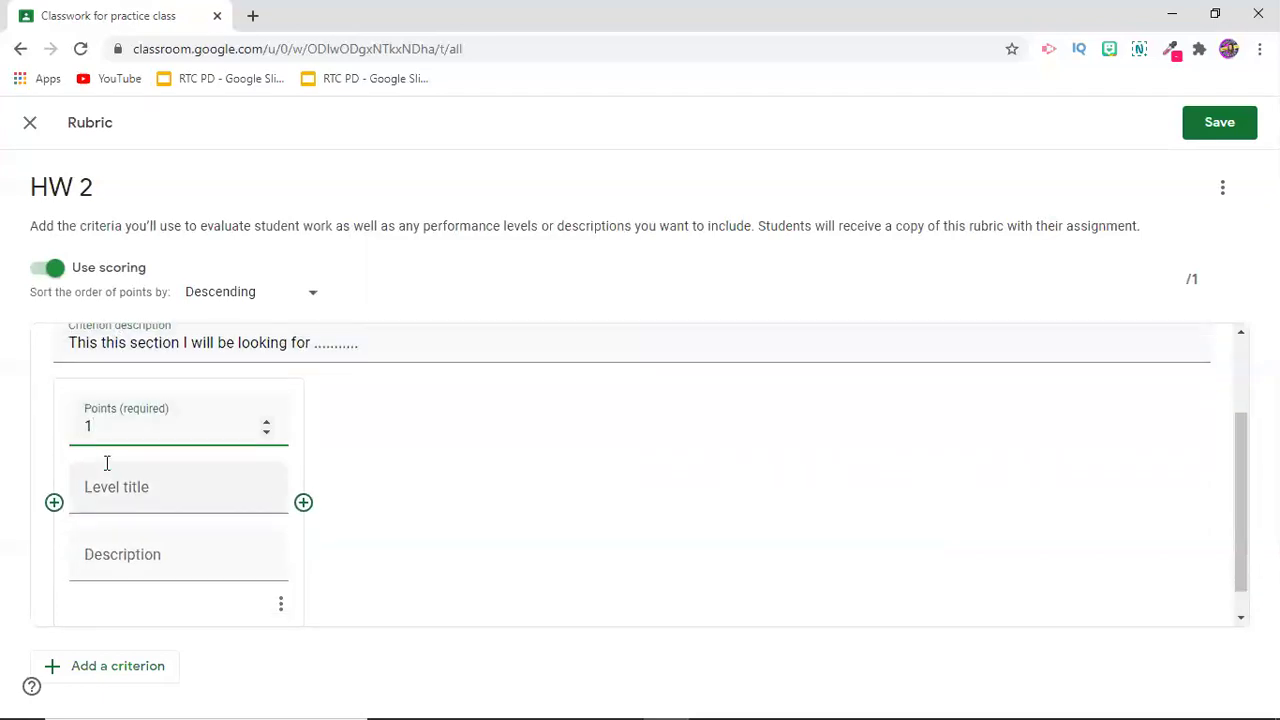
drag(92, 427, 68, 428)
text(50)
click(141, 478)
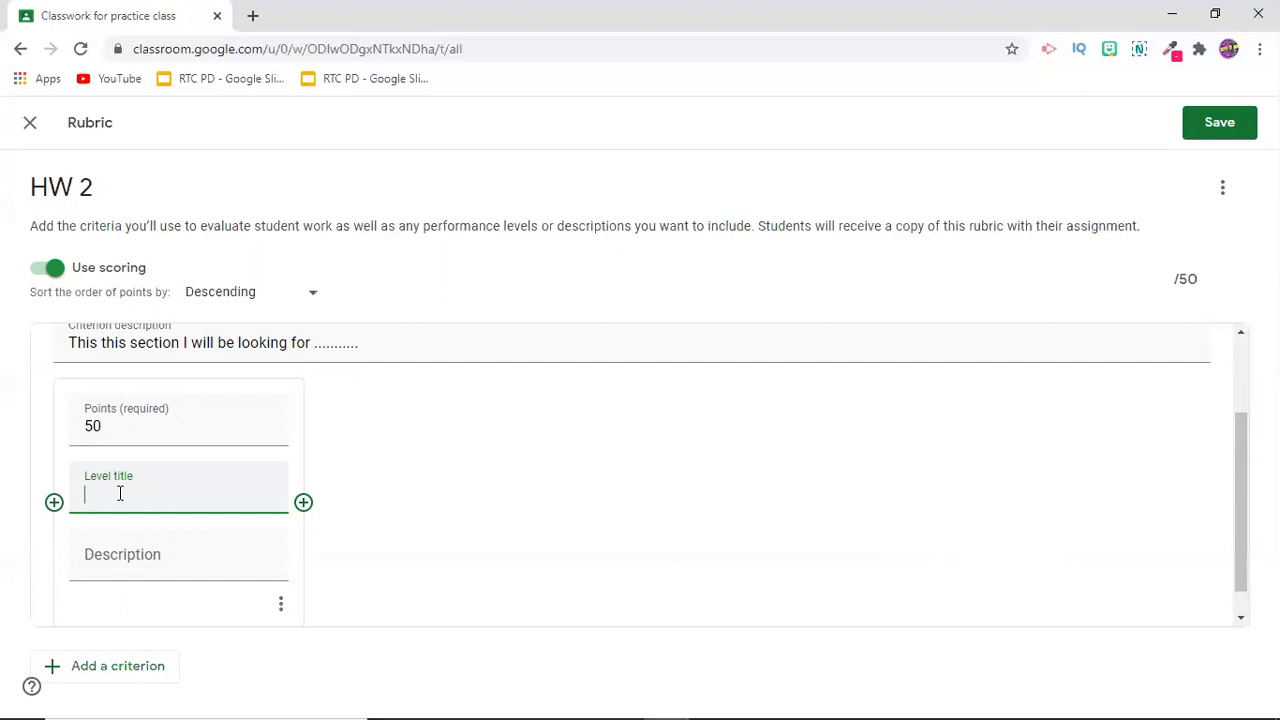
text(Exceeds Expectations)
click(113, 556)
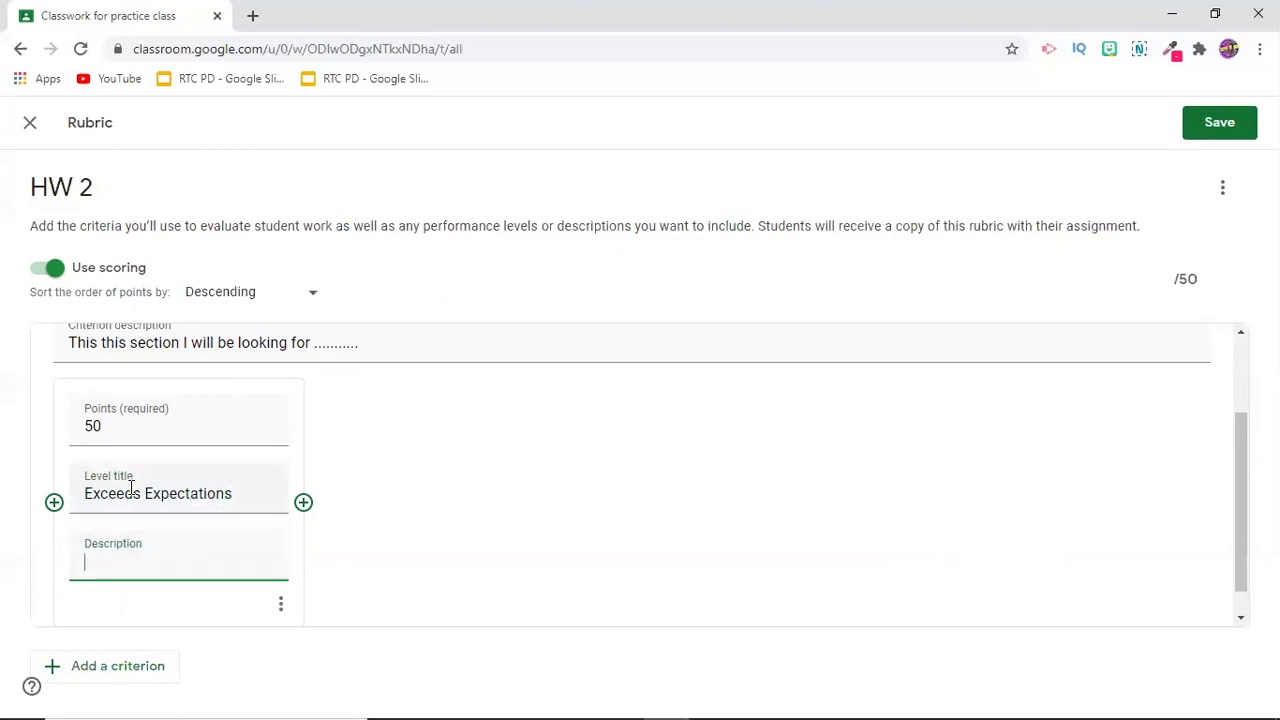
text(0-2 errors)
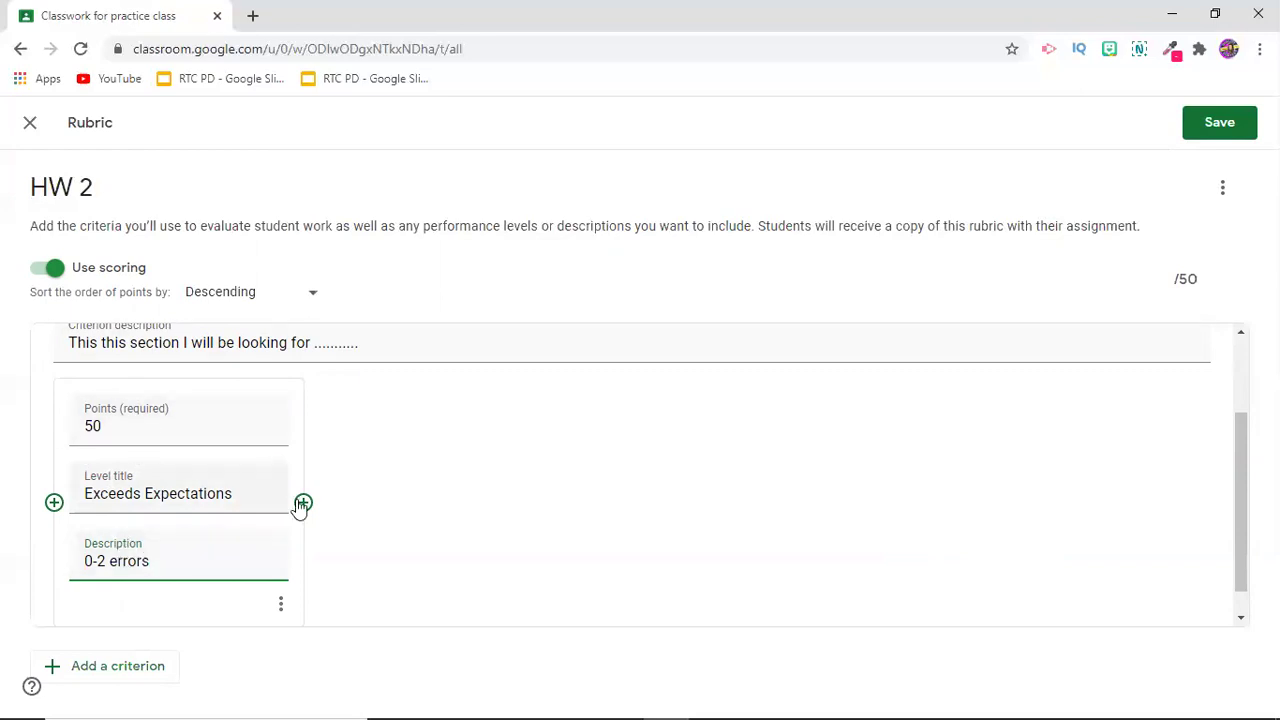
Step: Add a second level, 'Meets Expectations', worth 40 points, described '3-5 erros'
scroll(271, 510, down, 1)
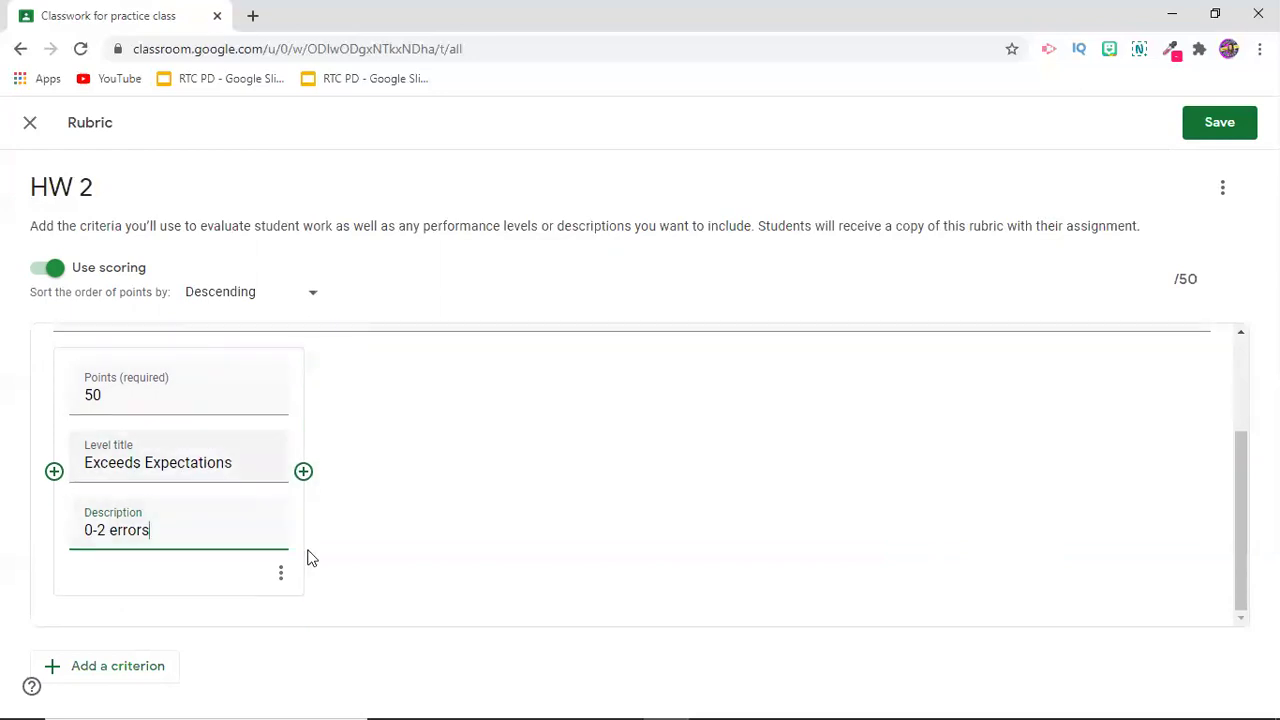
click(304, 473)
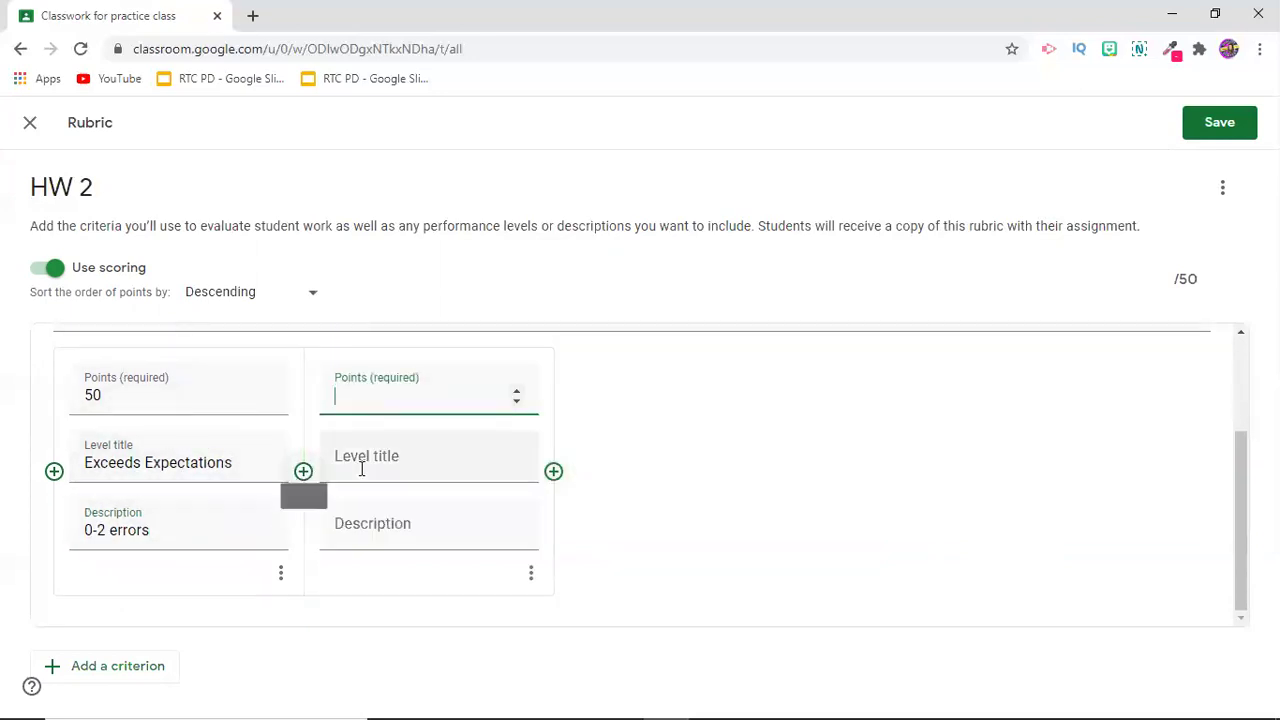
scroll(186, 403, up, 1)
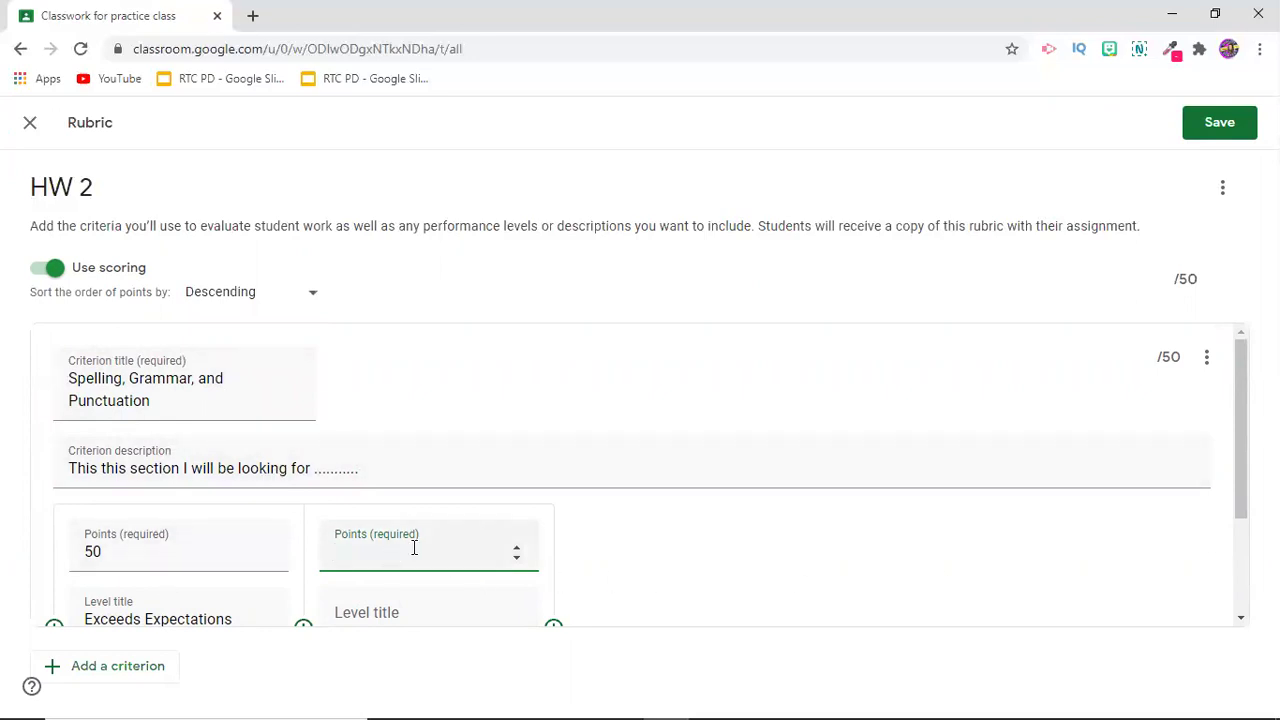
text(40)
scroll(411, 542, down, 2)
click(370, 598)
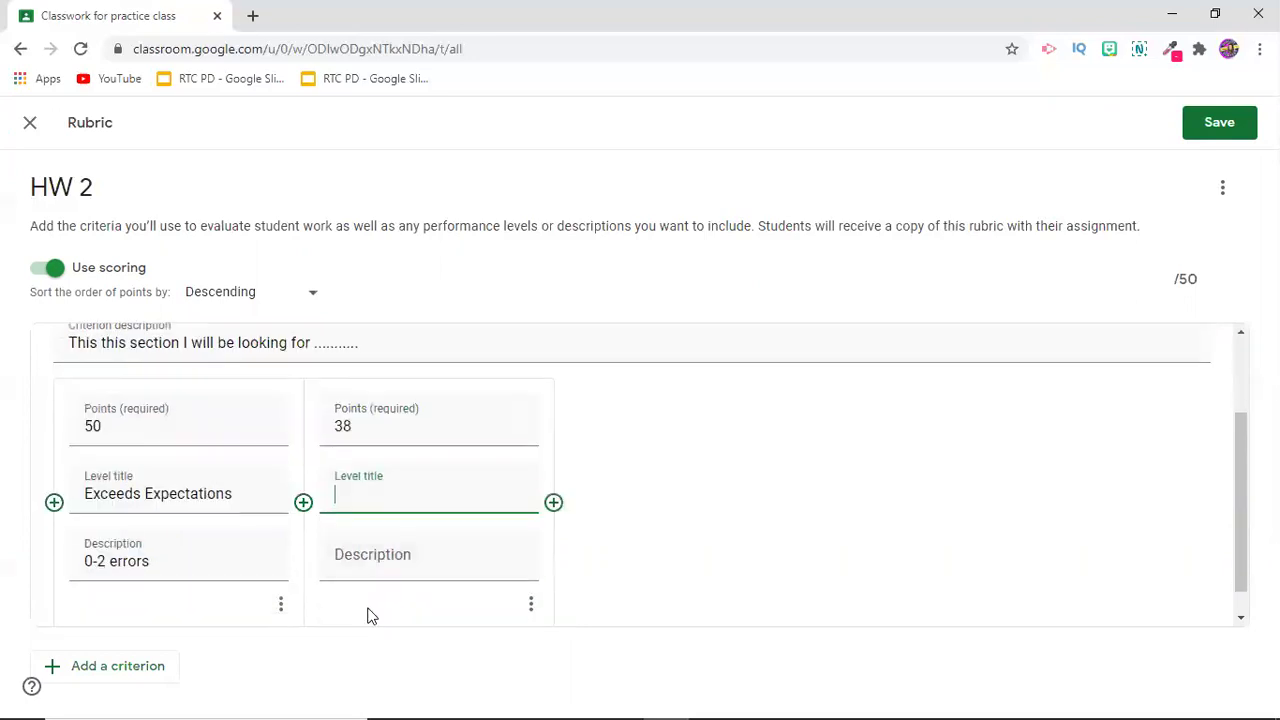
text(Meets Exc)
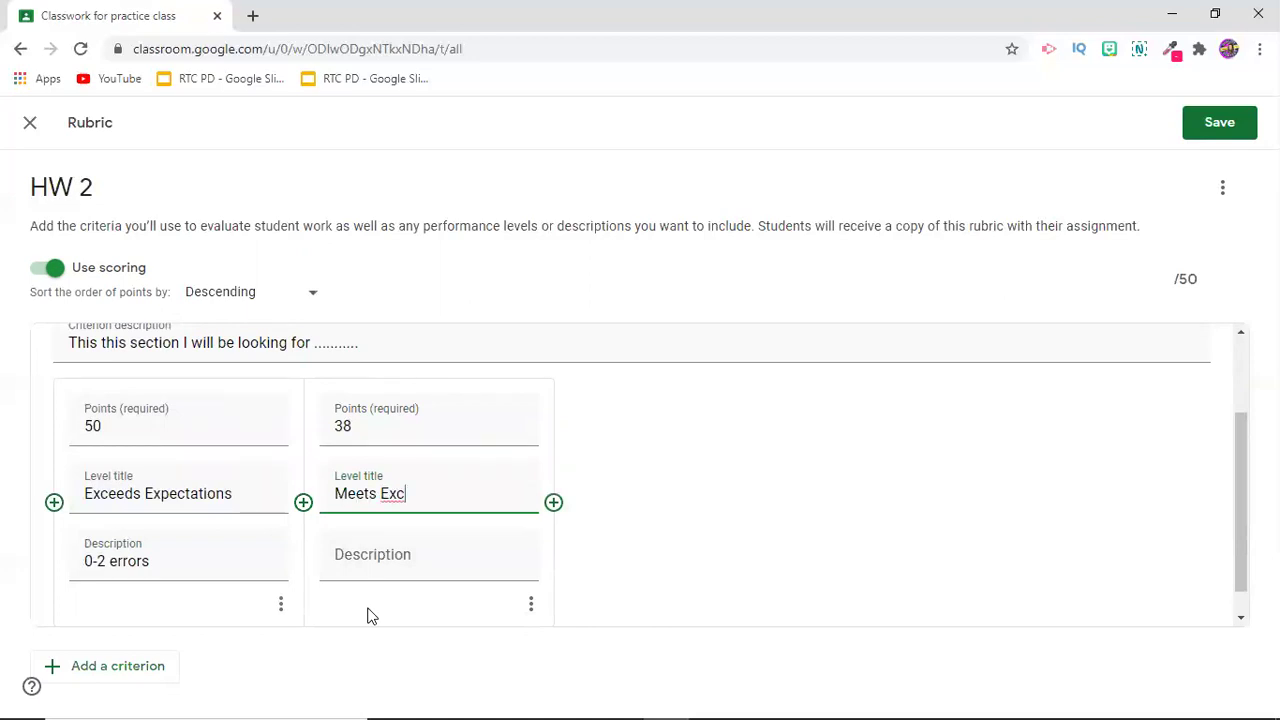
key(BackSpace)
text(pectations)
click(378, 562)
text(3-5)
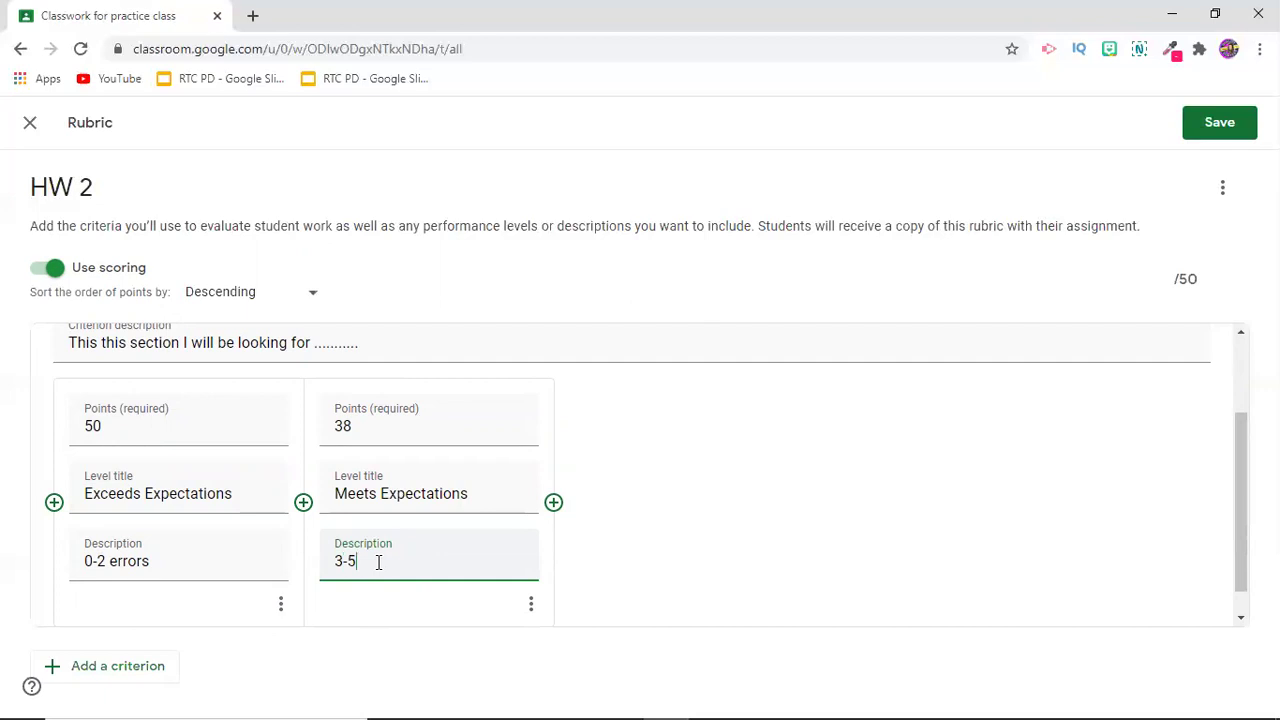
text( erros)
scroll(463, 453, down, 1)
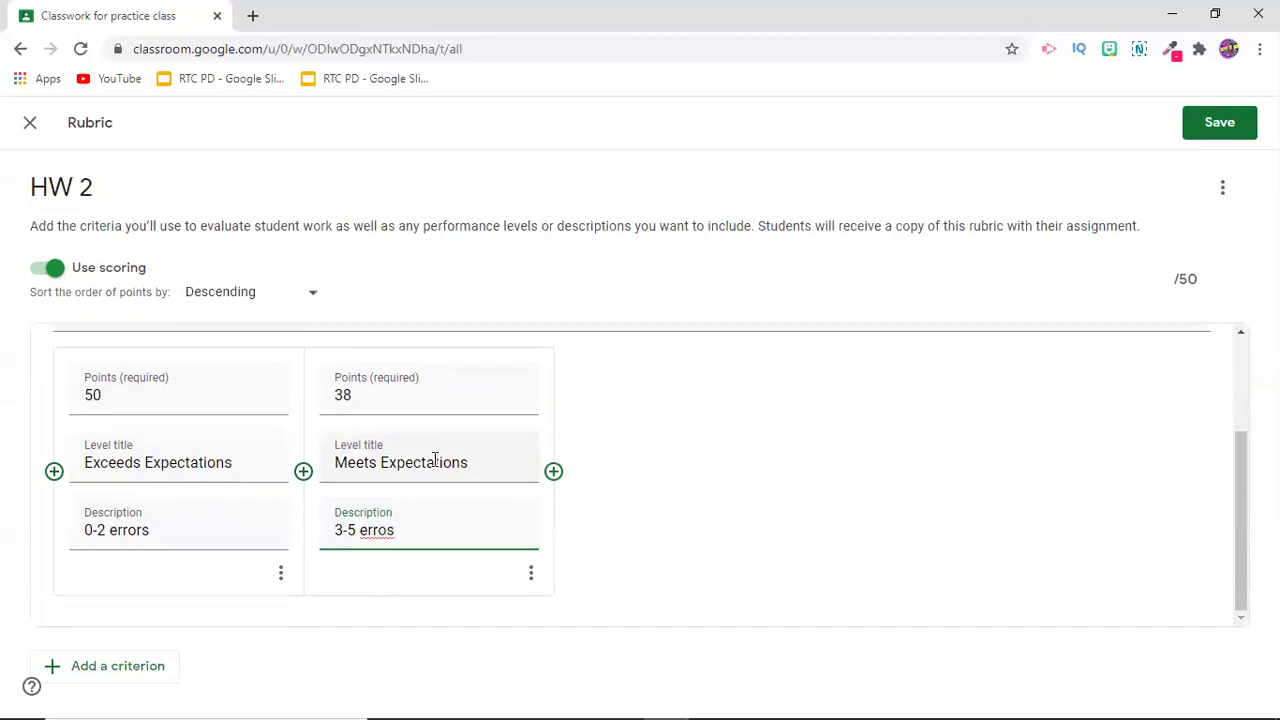
Step: Add a 30-point 'Approaching Expectations' level (6-7 errors) and correct the second level's 38 to 40
click(554, 472)
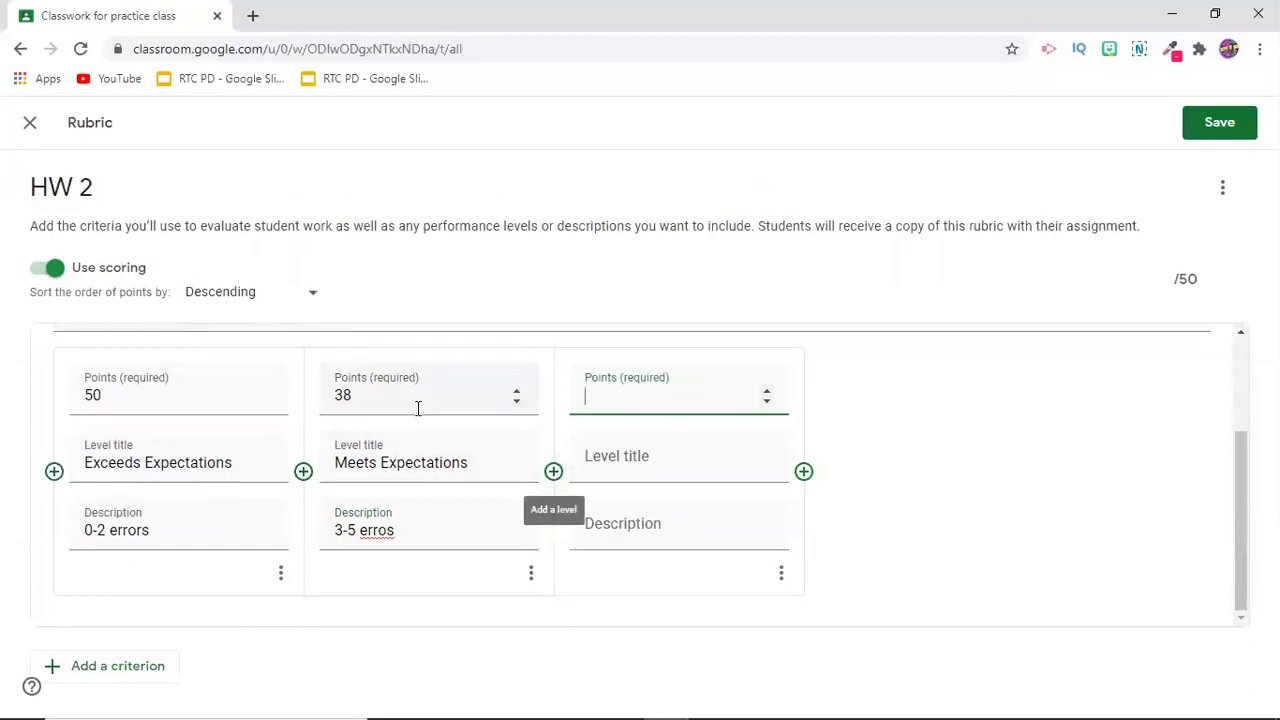
click(355, 397)
key(BackSpace)
key(BackSpace)
text(40)
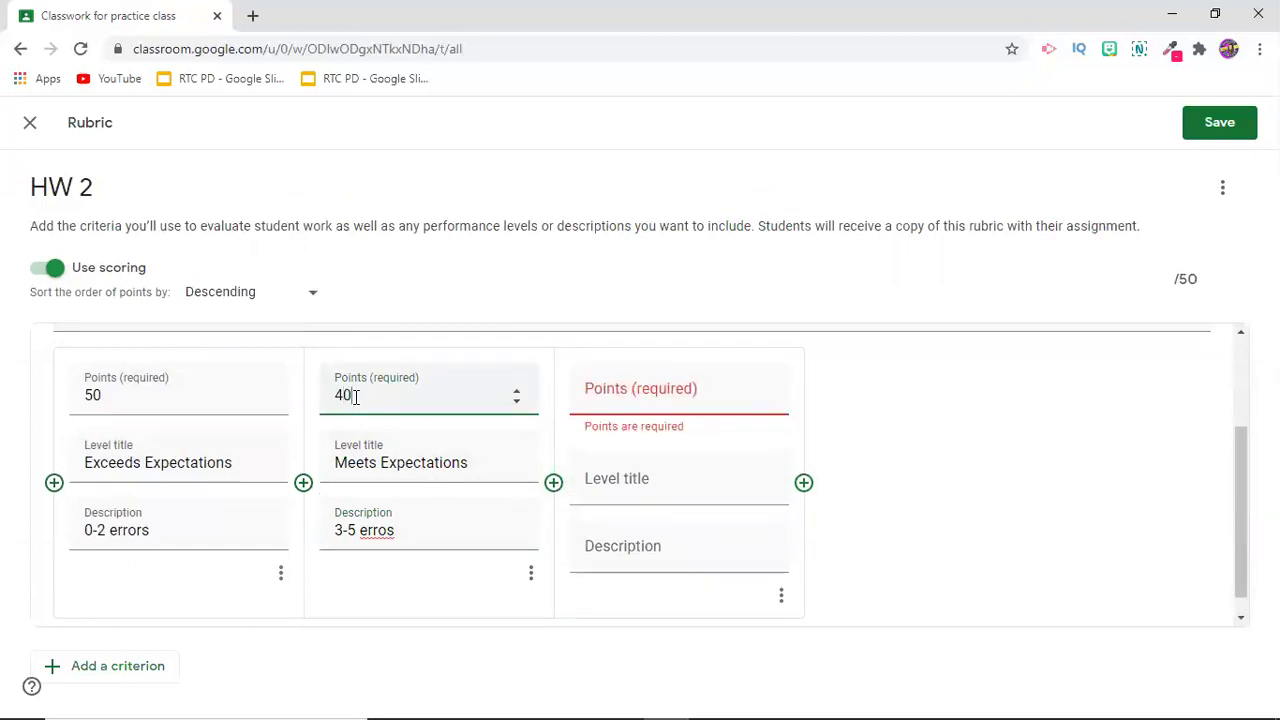
click(586, 390)
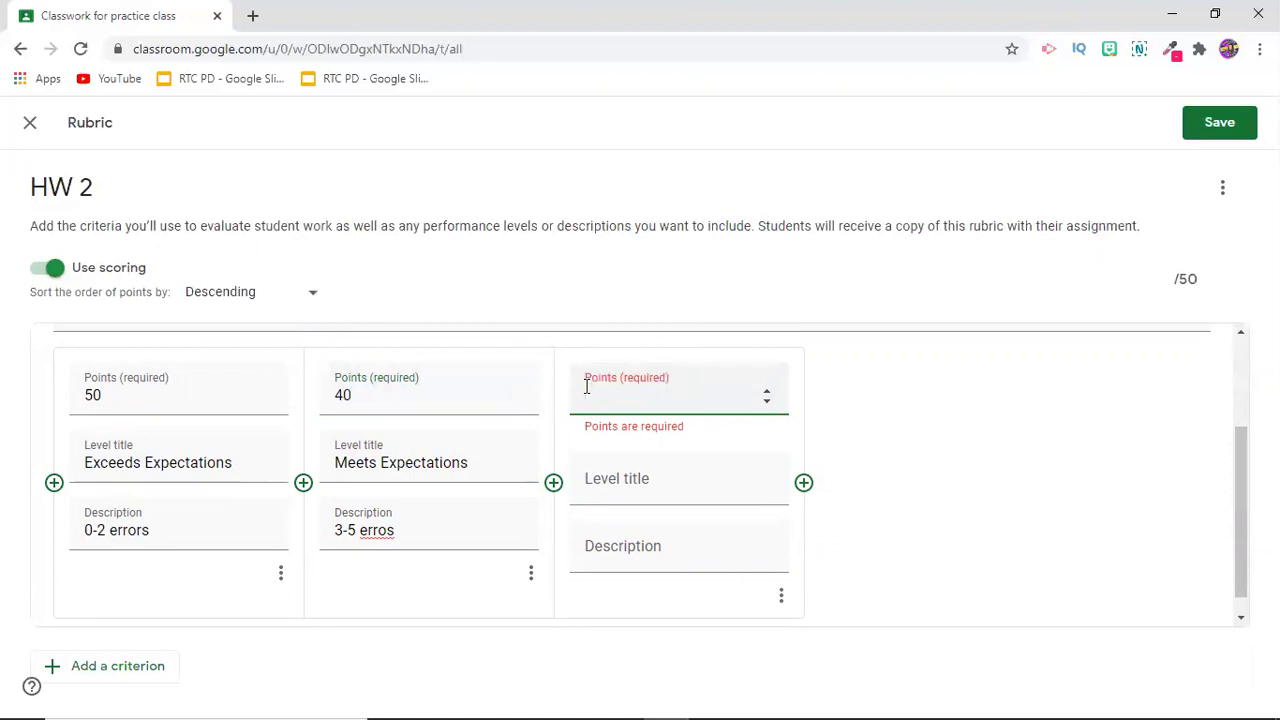
text(30)
click(613, 478)
text(Appro)
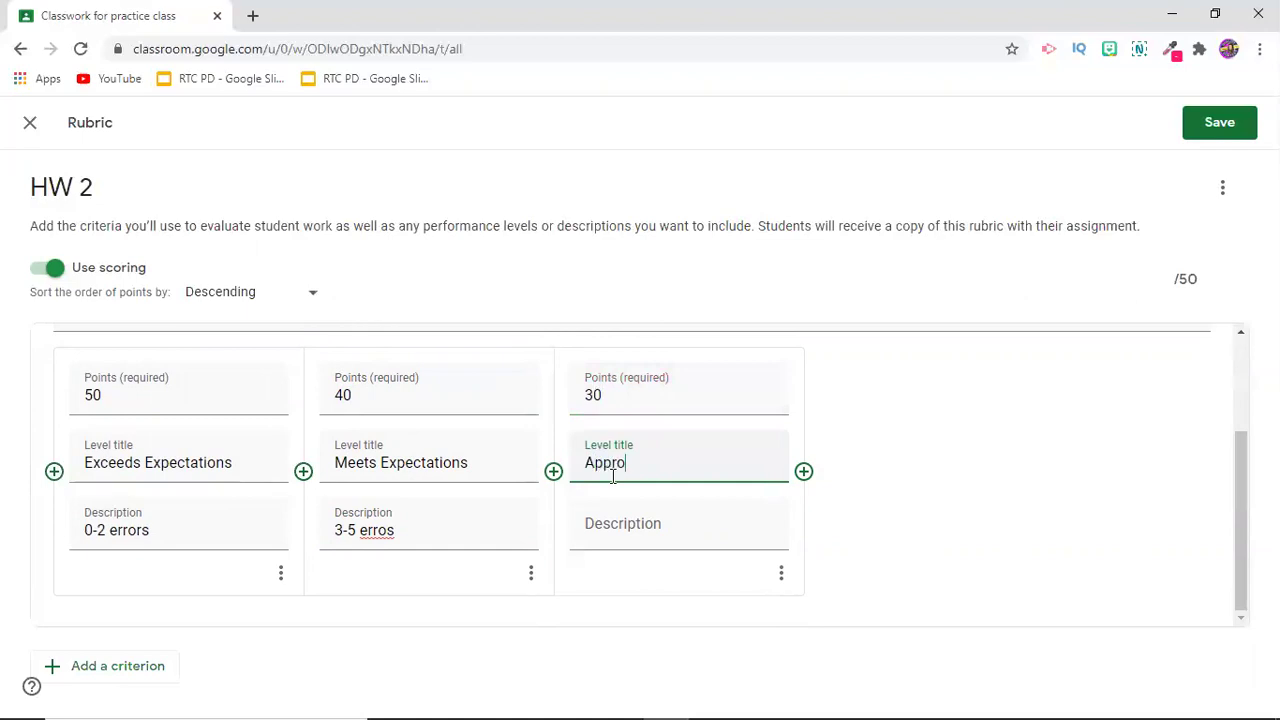
text(aching Expect)
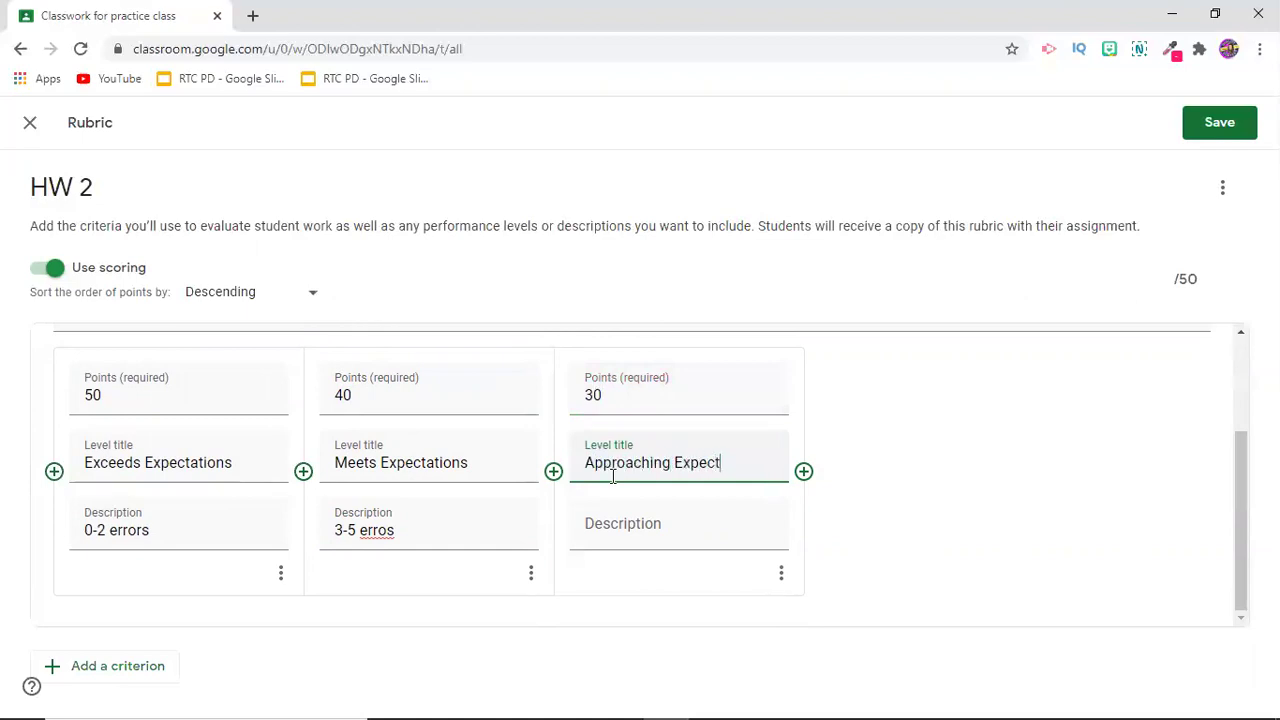
text(ations)
click(624, 531)
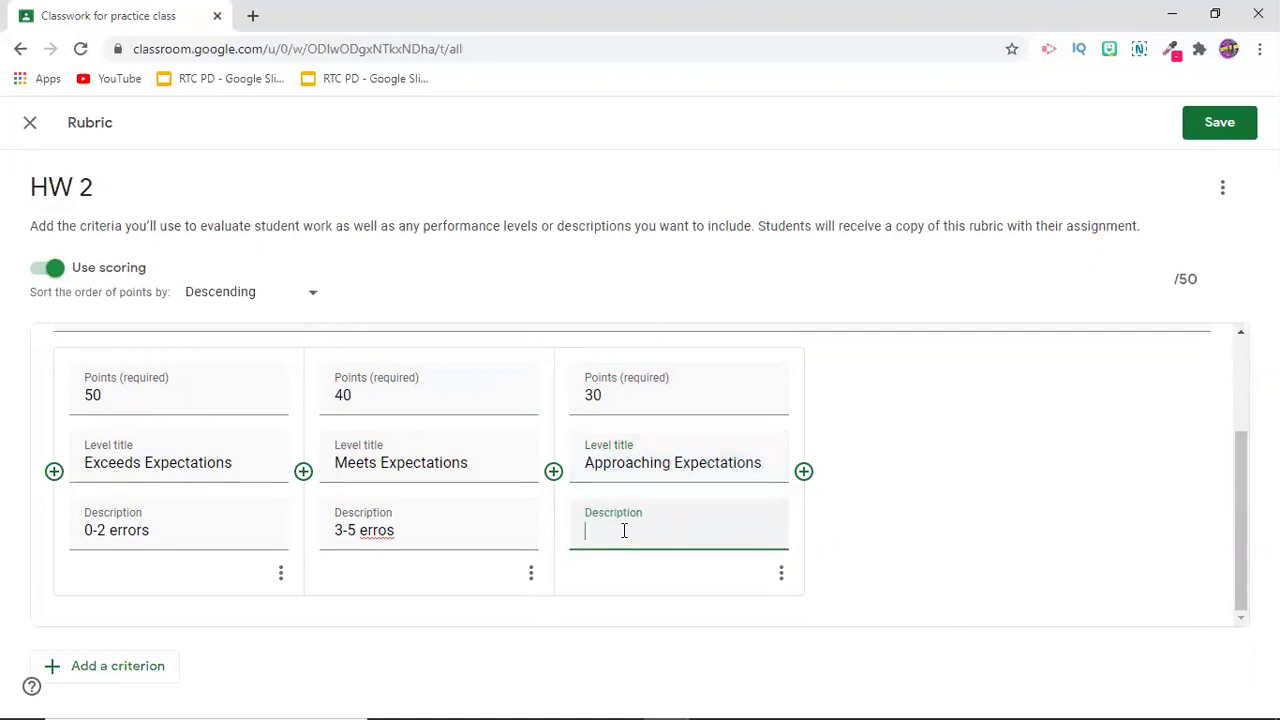
text(6-7 errors)
Step: Add 20-point 'Needs improvement' and 10-point 'Please see me' levels
click(803, 470)
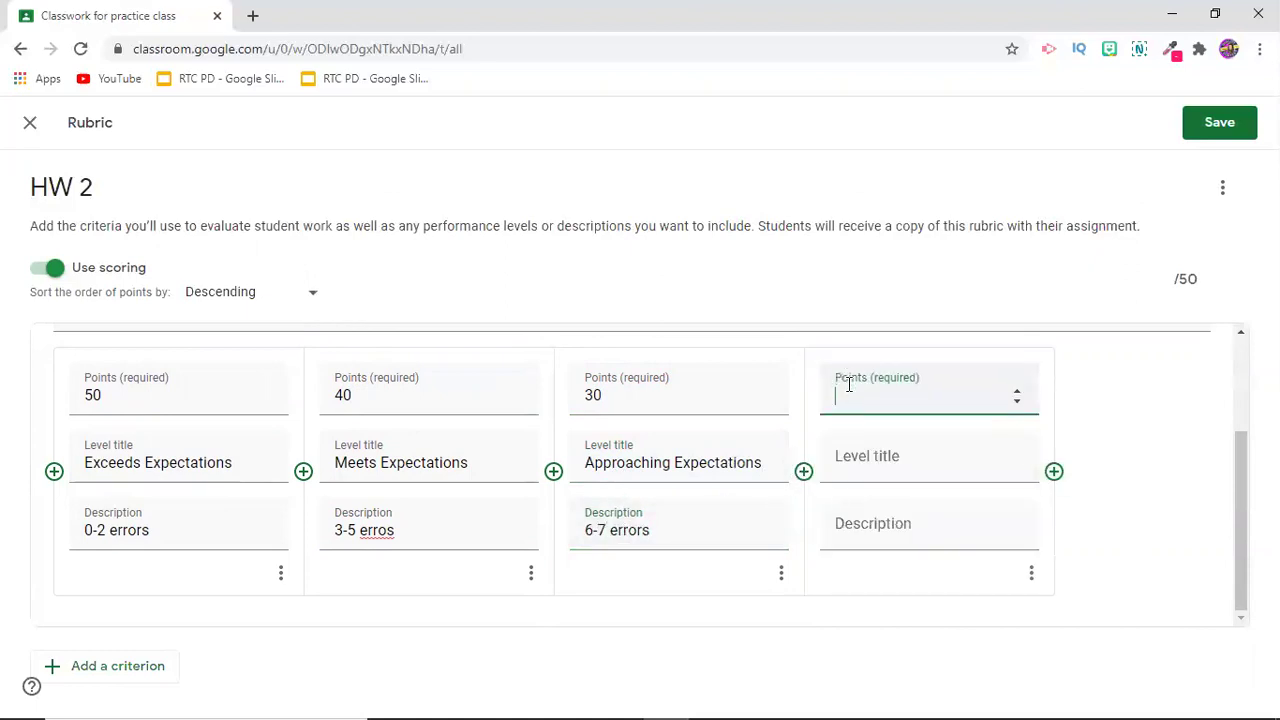
text(20)
click(1054, 471)
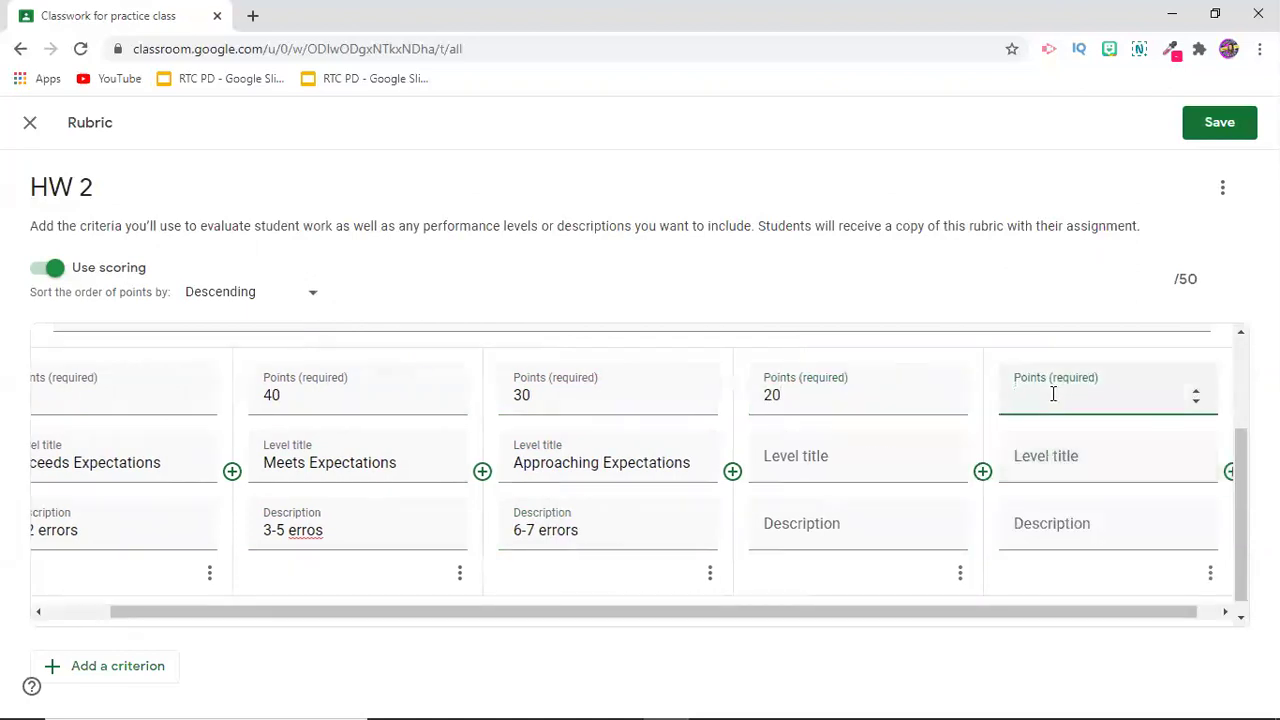
text(10)
click(803, 463)
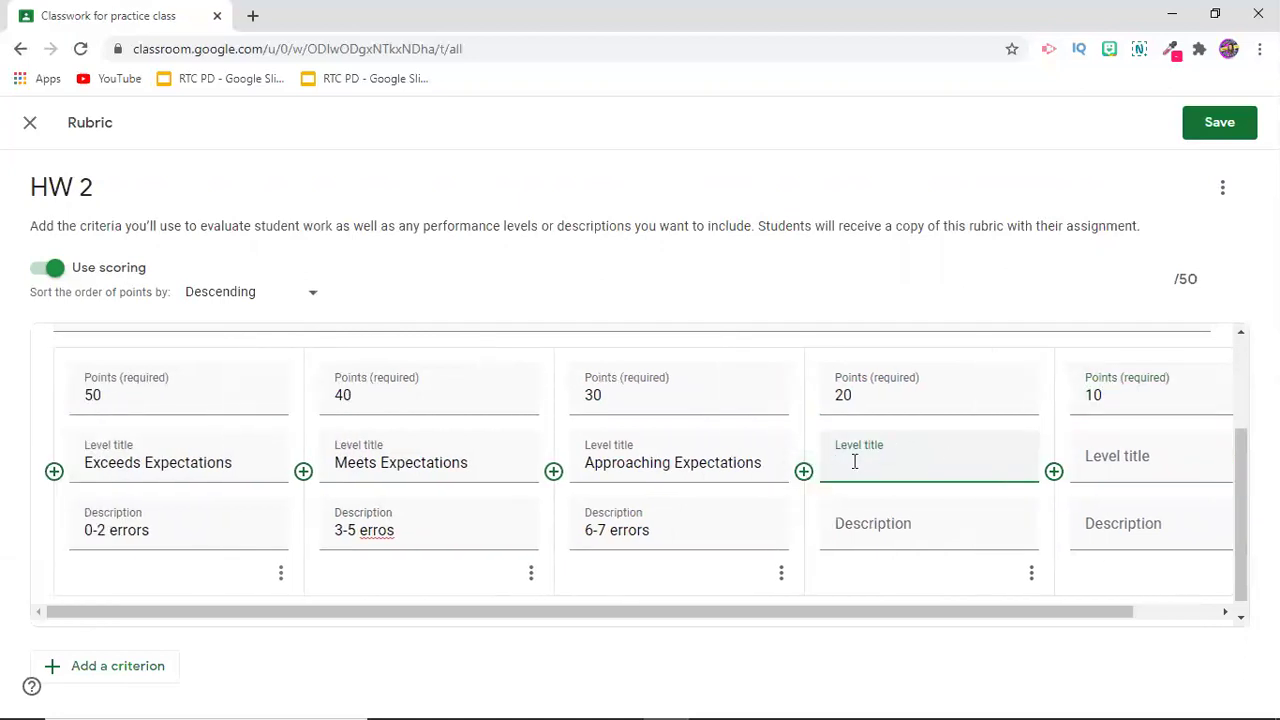
text(Needs improvement)
click(1111, 457)
text(Please)
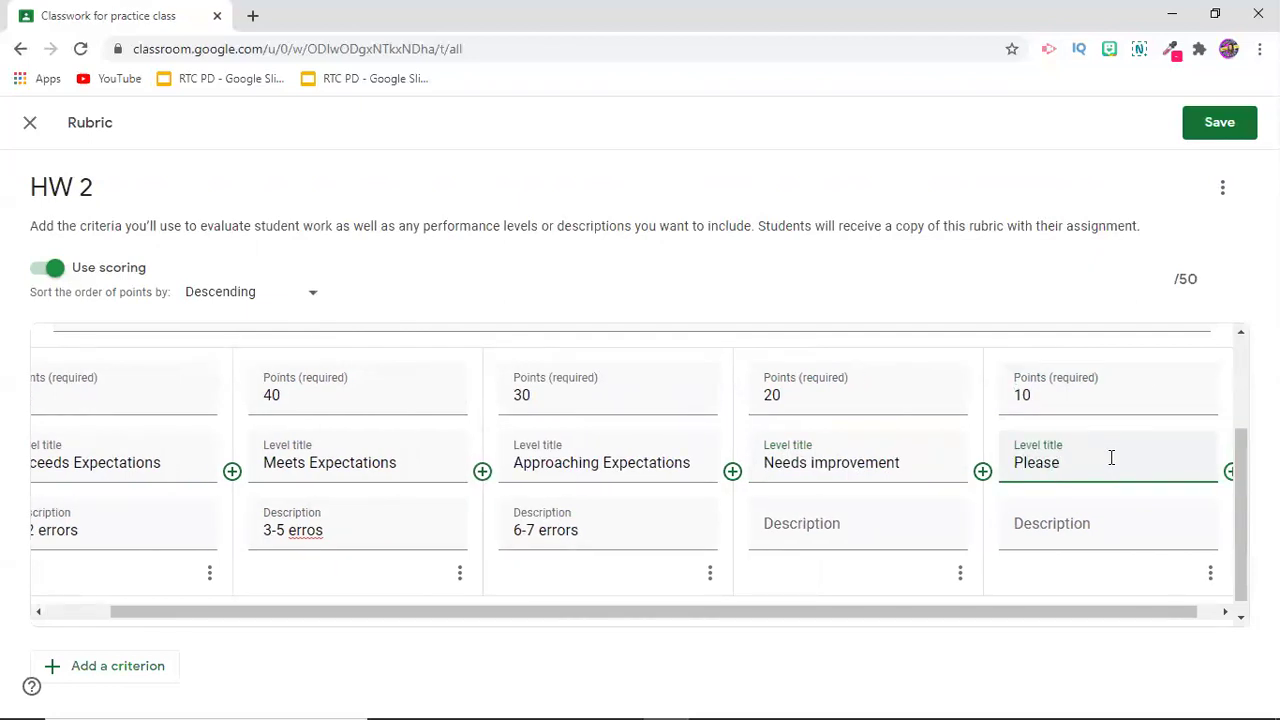
text( see me)
Step: Describe these levels as '8-10 errors' and 'More than 10 errors', fixing the 'erros' typo
click(800, 528)
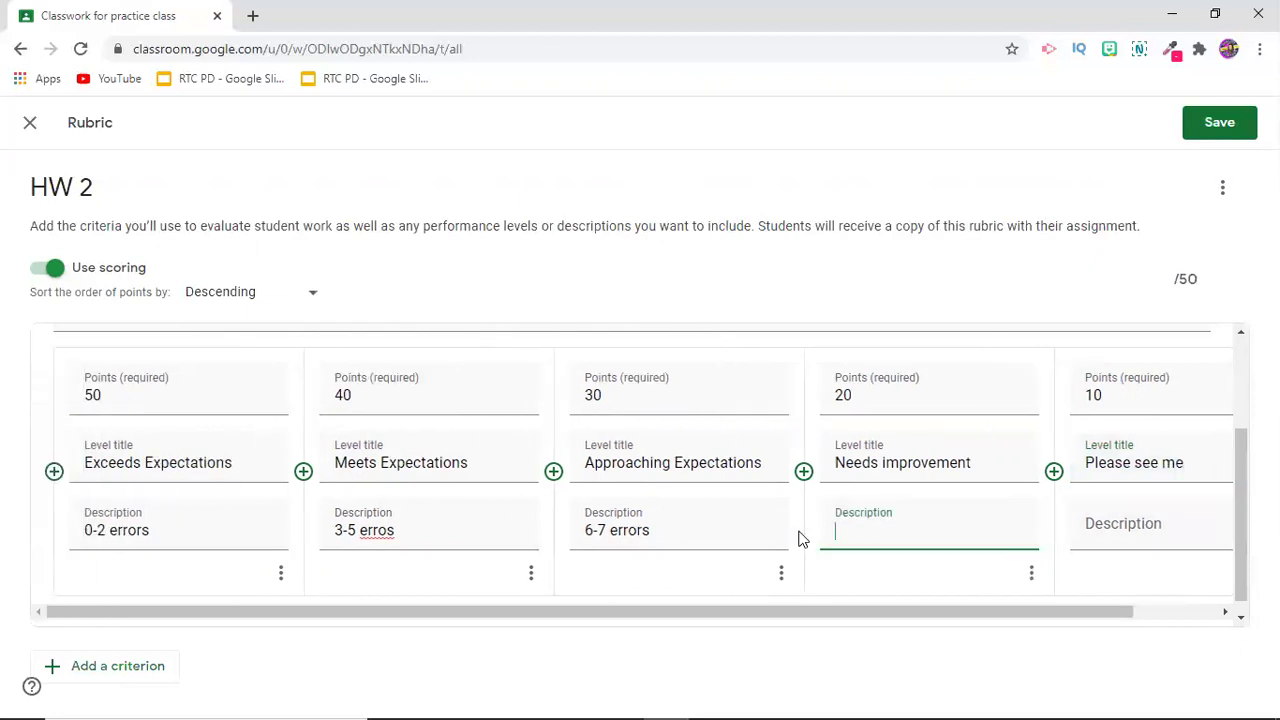
text(8-9)
text(0 erros)
click(1090, 523)
click(826, 527)
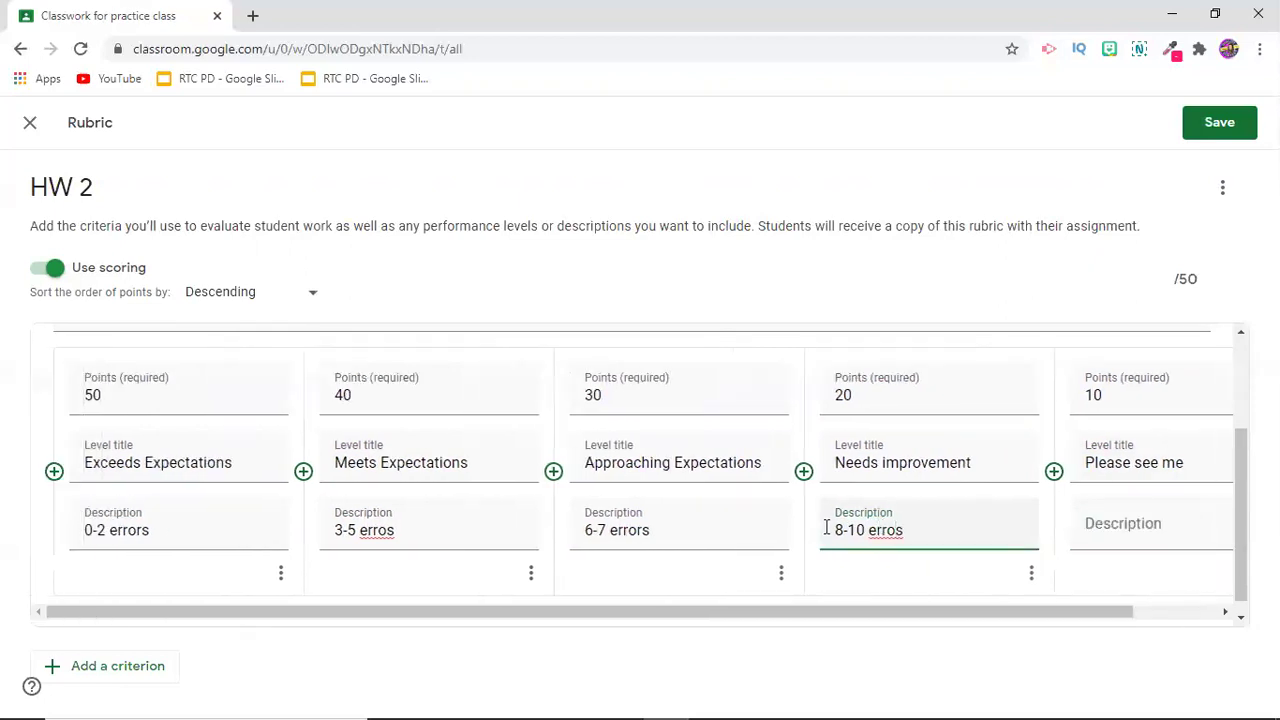
text(r)
click(1094, 523)
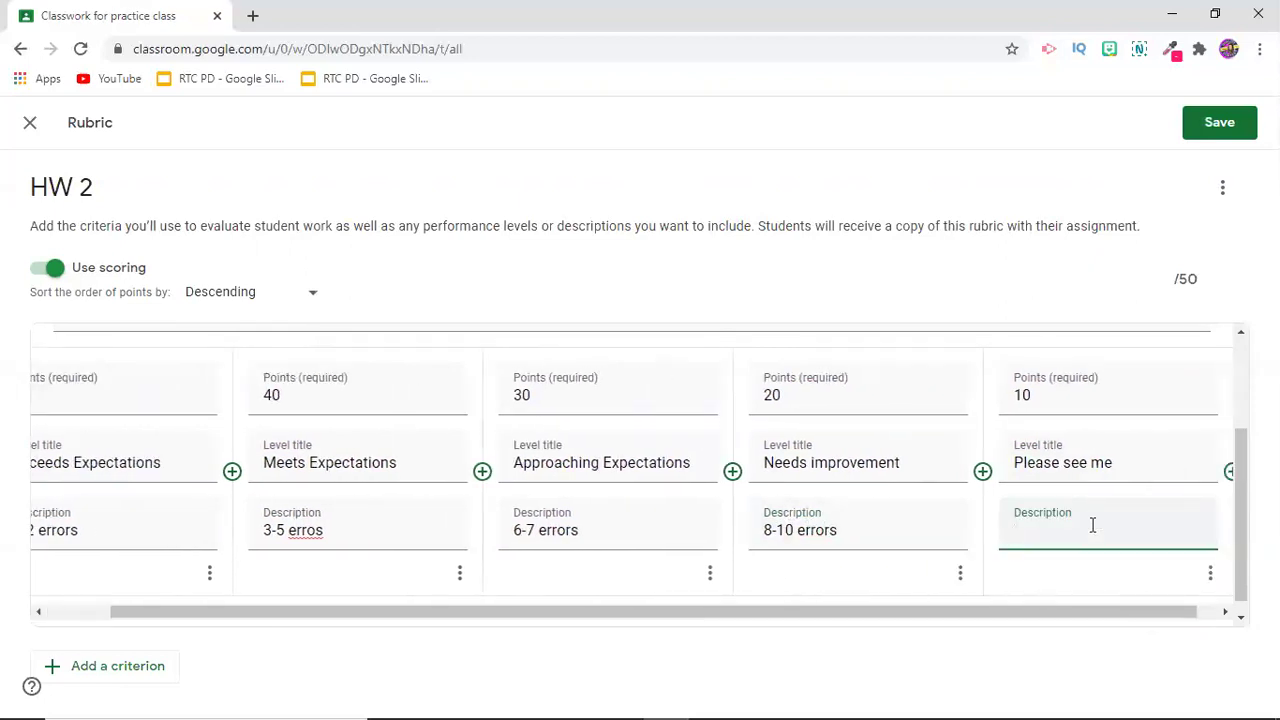
text(More than 10 errors)
scroll(539, 455, down, 1)
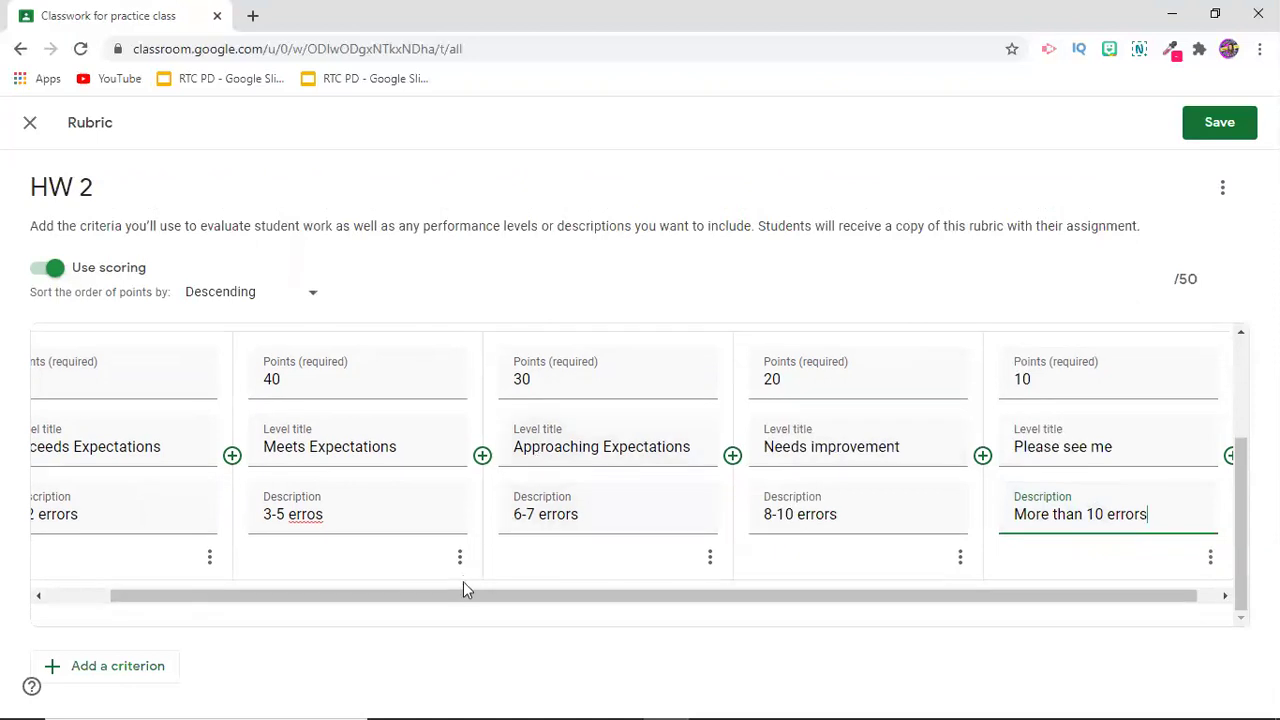
drag(449, 597, 177, 506)
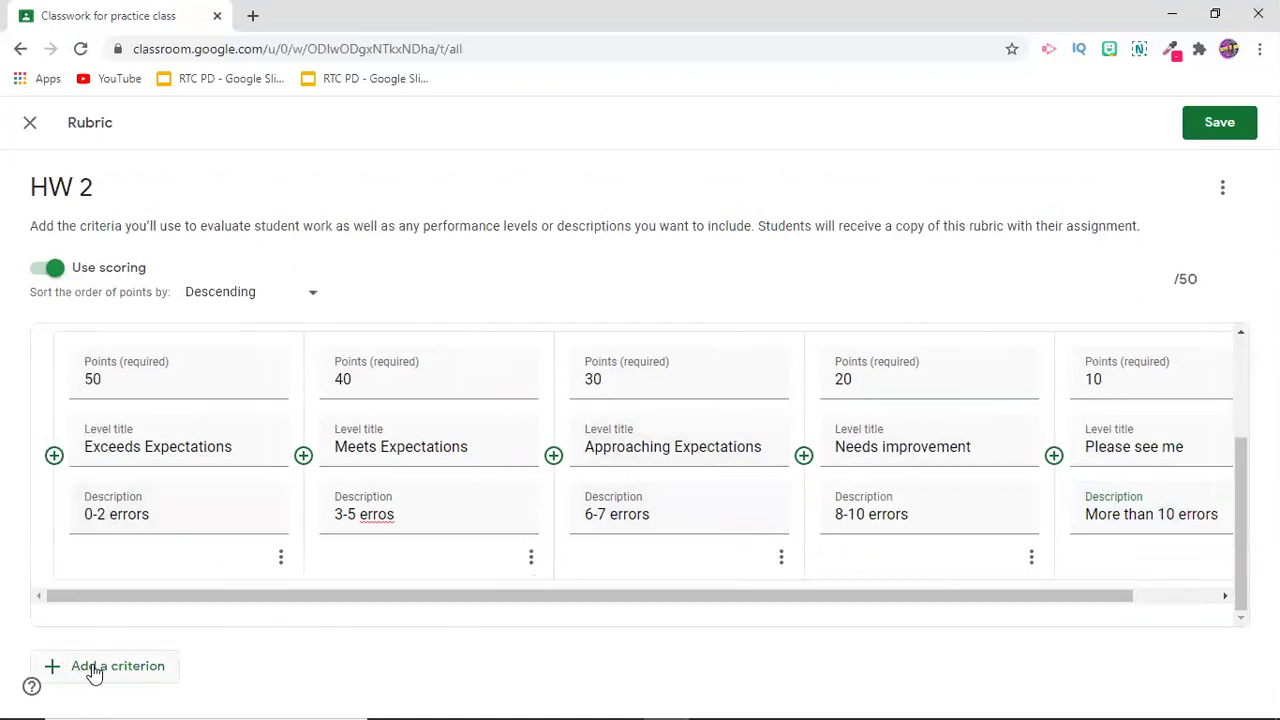
Step: Add a 'Use of Evidence' criterion and describe checking for at least 4 pieces of supporting evidence
click(56, 672)
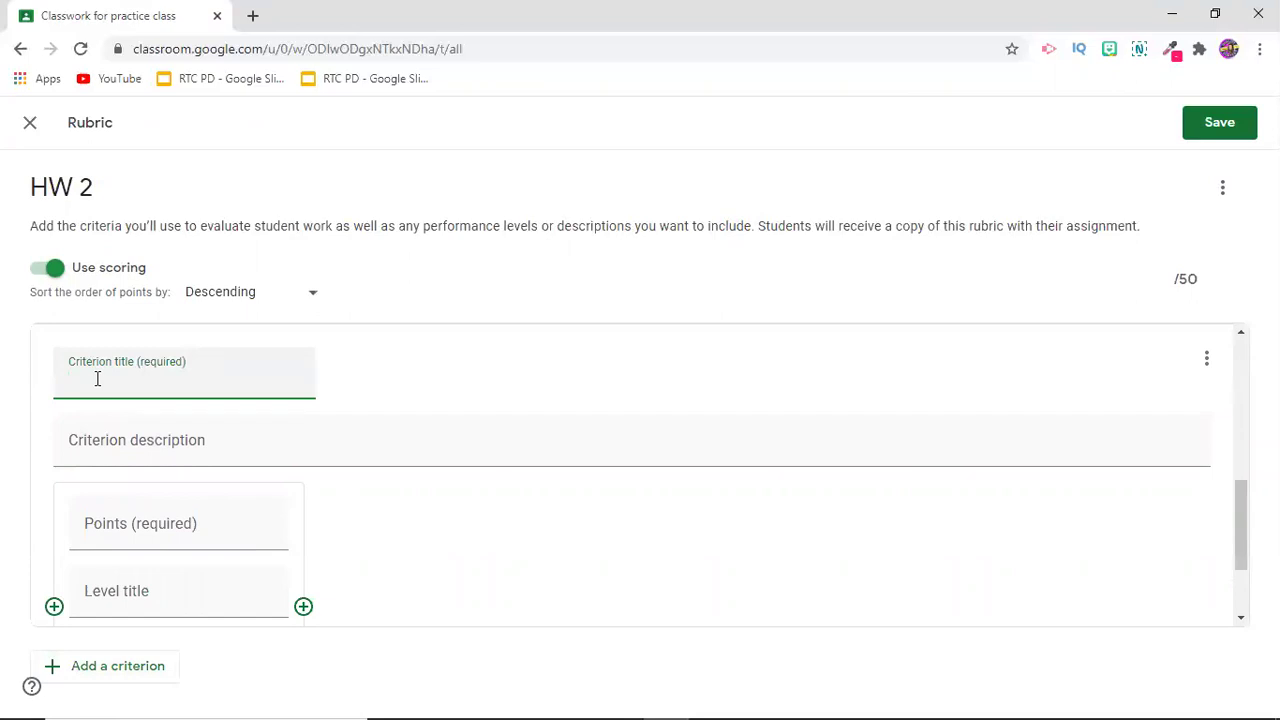
text(USe)
key(BackSpace)
key(BackSpace)
text(vidence)
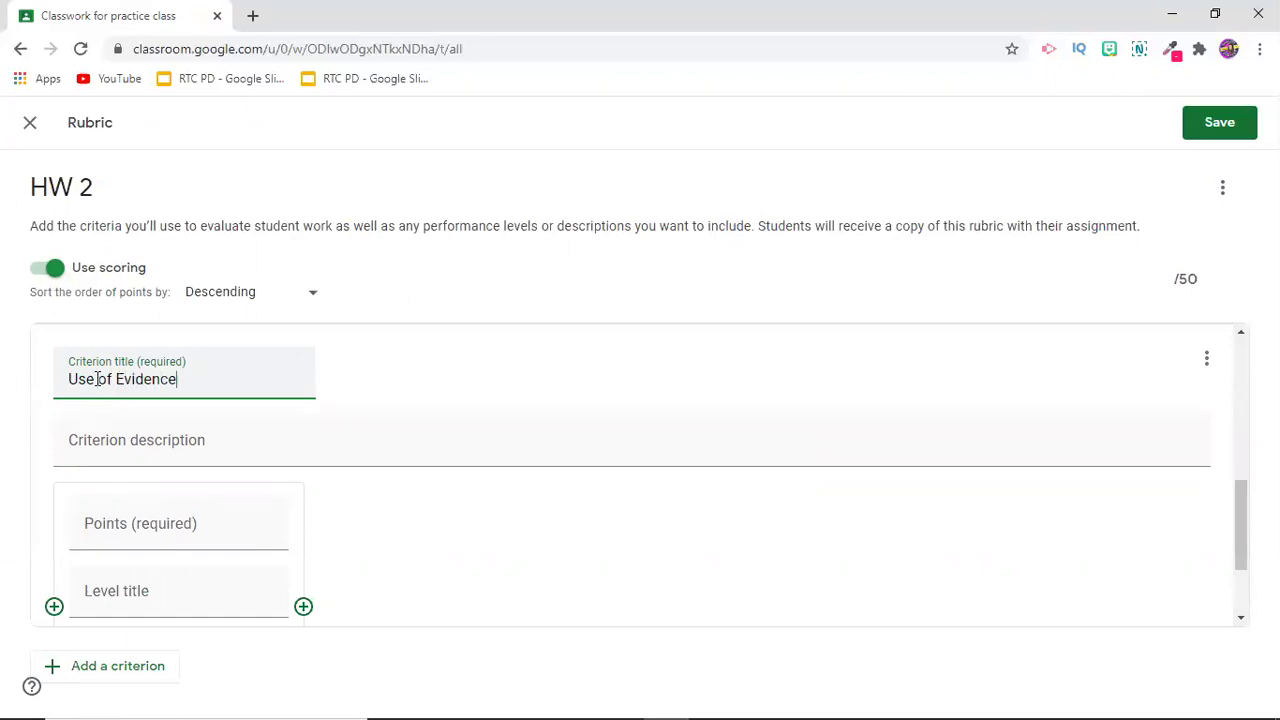
click(138, 437)
text(Here I will l)
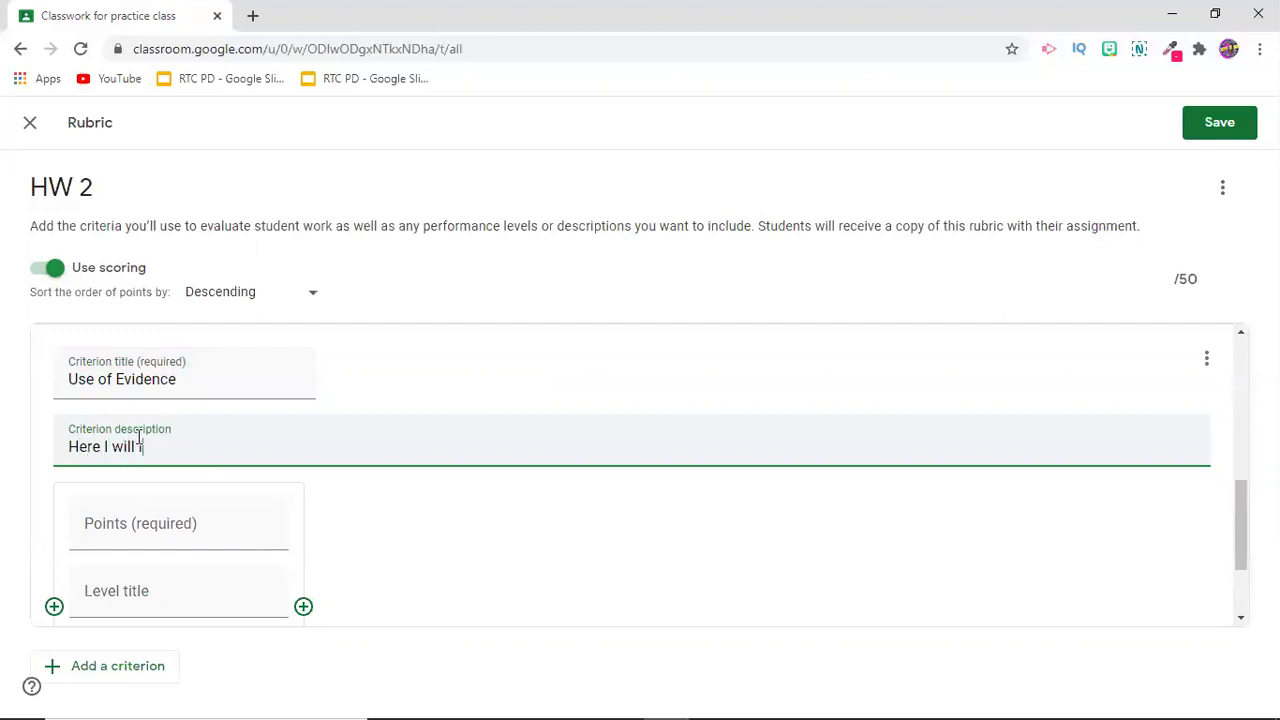
text(ook to see if you use)
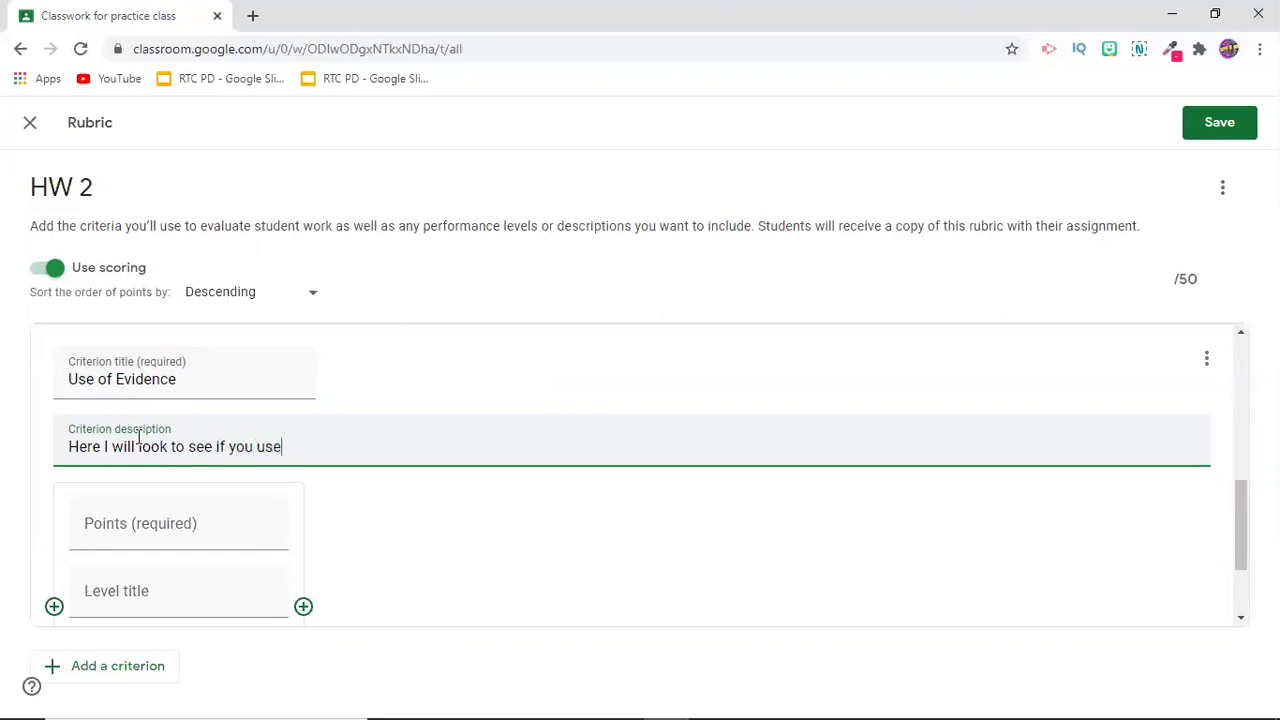
text(d at lea)
text(st 4 piece)
text(ces o)
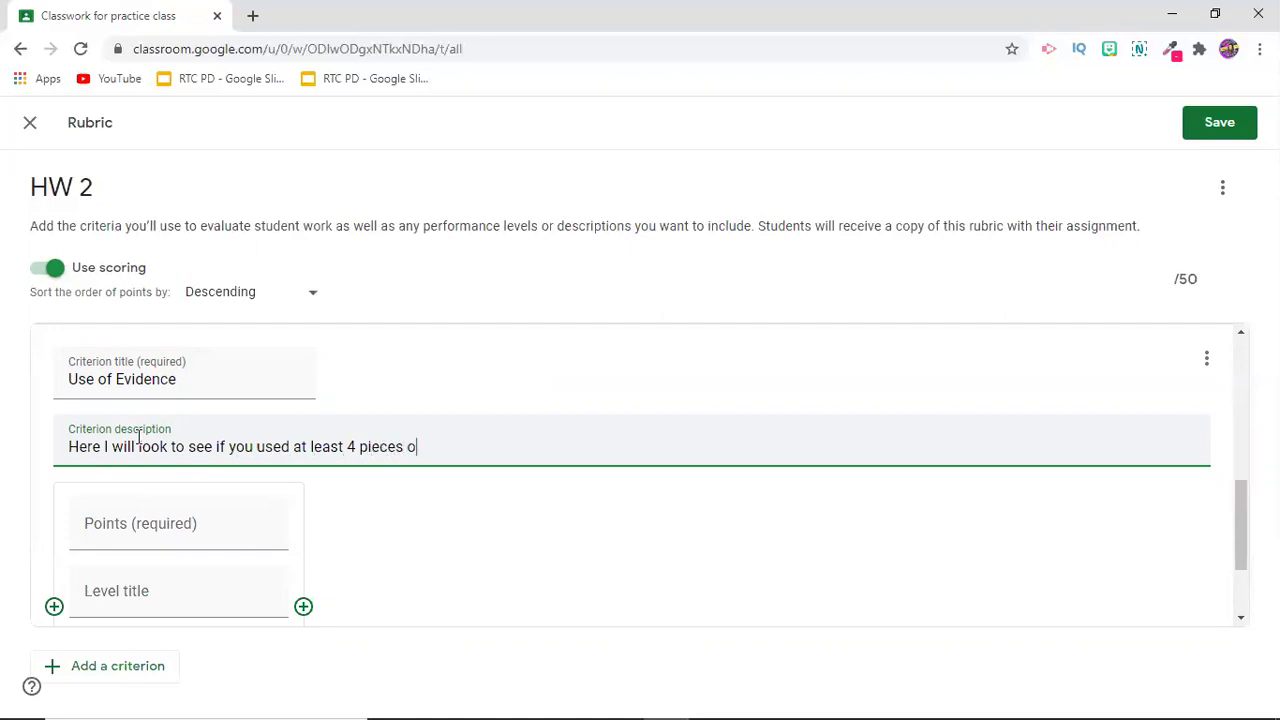
text(f evidence to support your writing.)
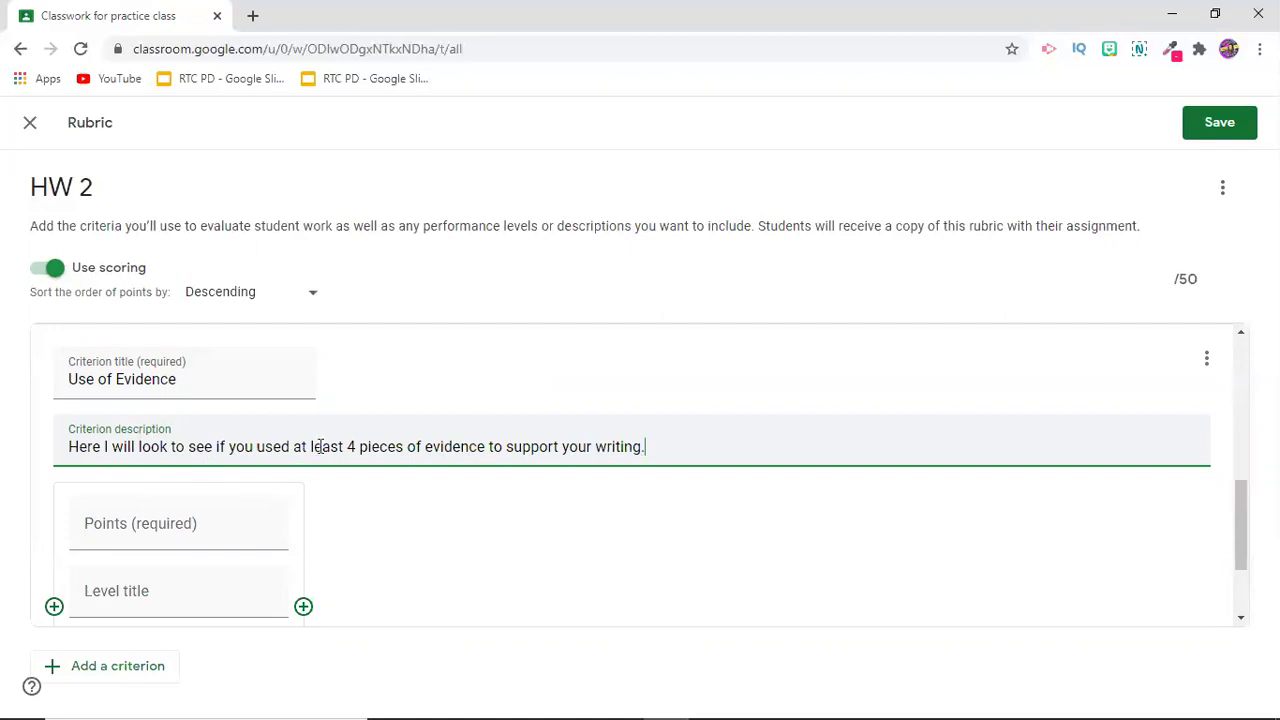
Step: Create a 50-point 'Exceeds Expectations' level, fixing its misspelling, described as '4 pieces of evidence used'
click(108, 524)
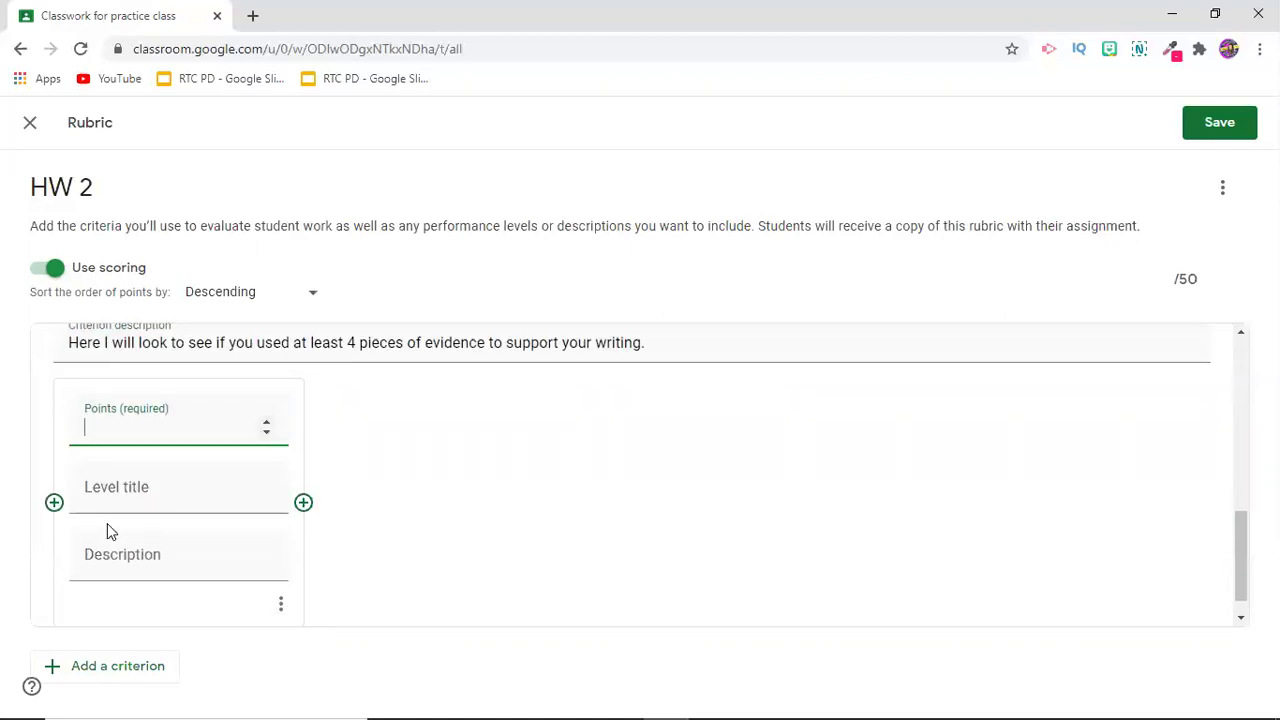
text(50)
click(131, 489)
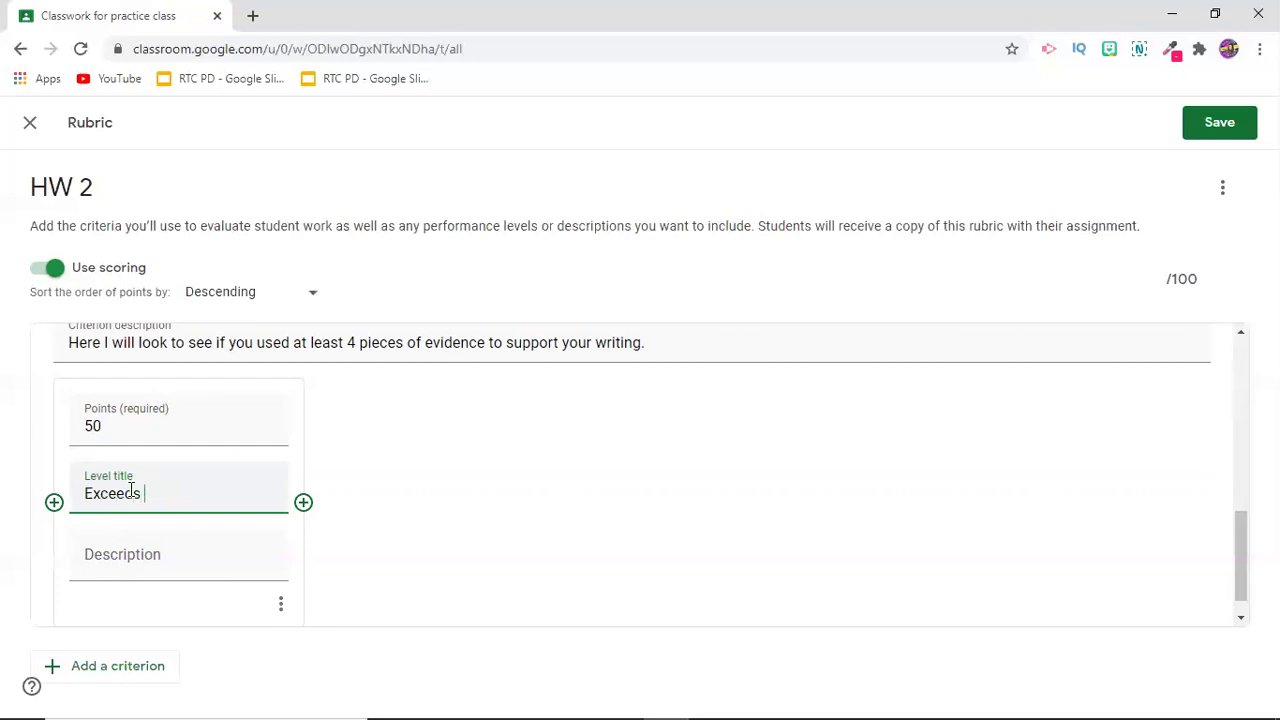
text(Exceeds Expecations)
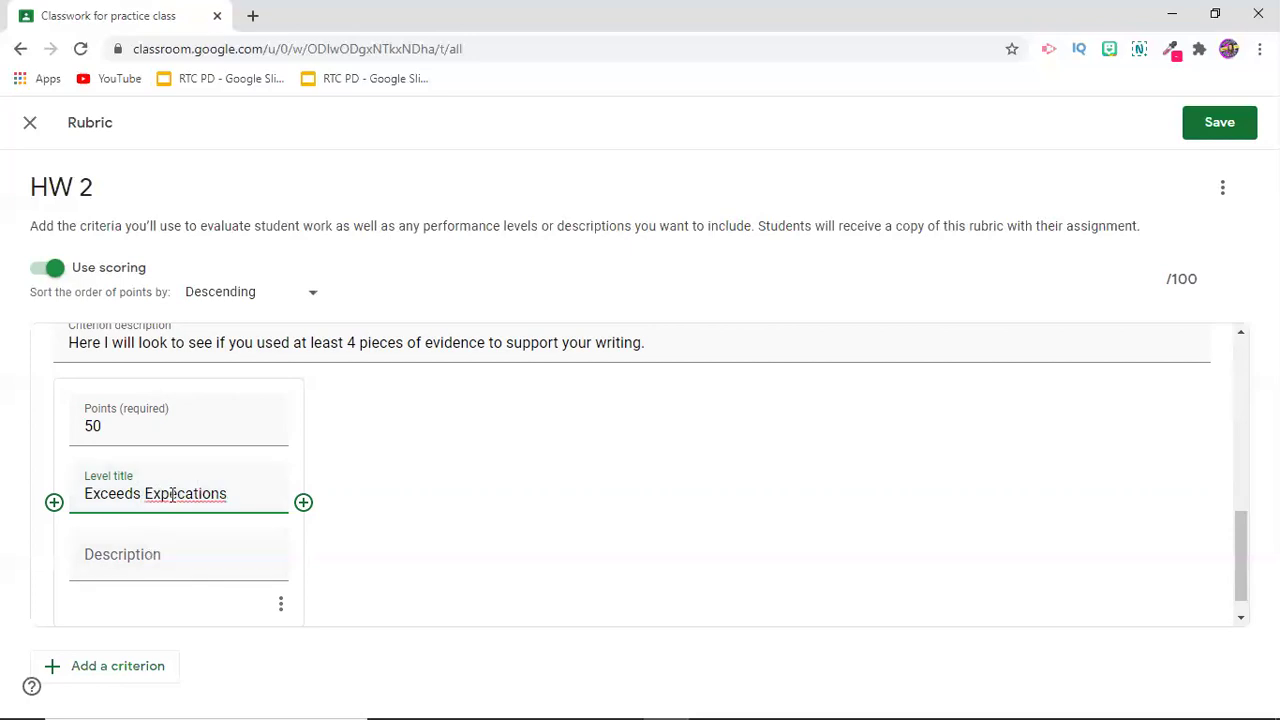
click(170, 493)
right_click(172, 492)
click(238, 220)
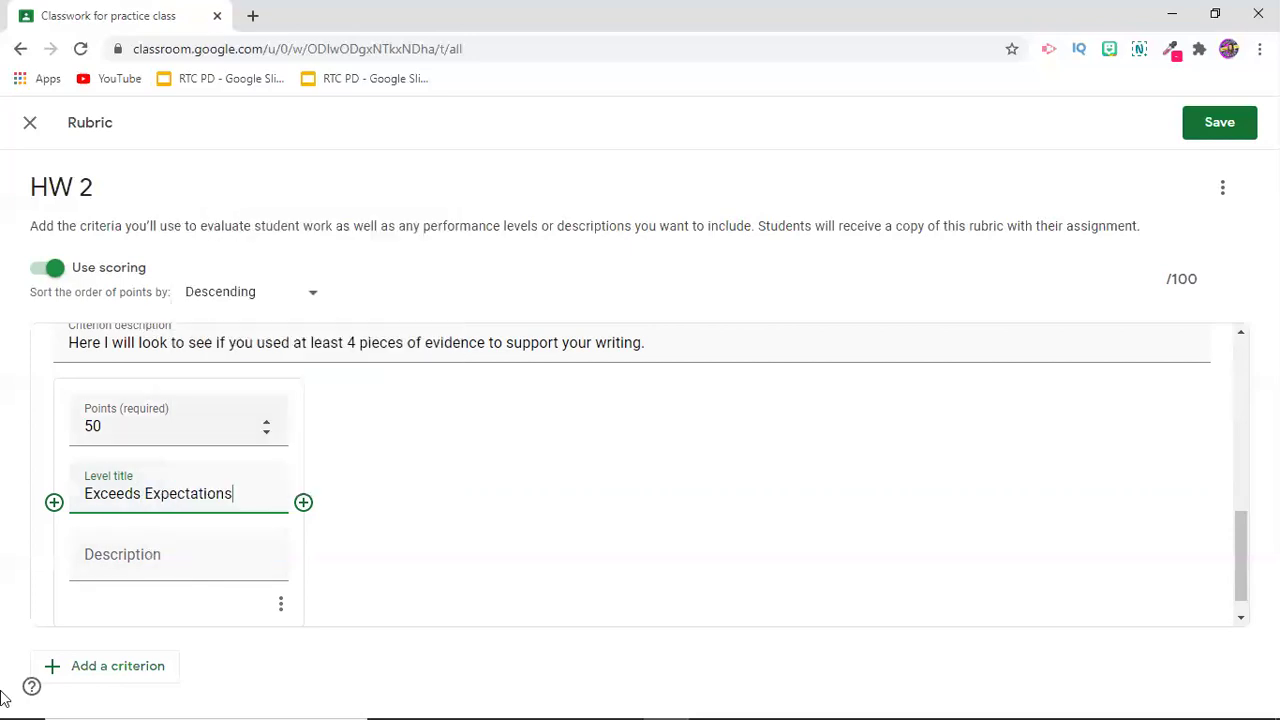
click(130, 565)
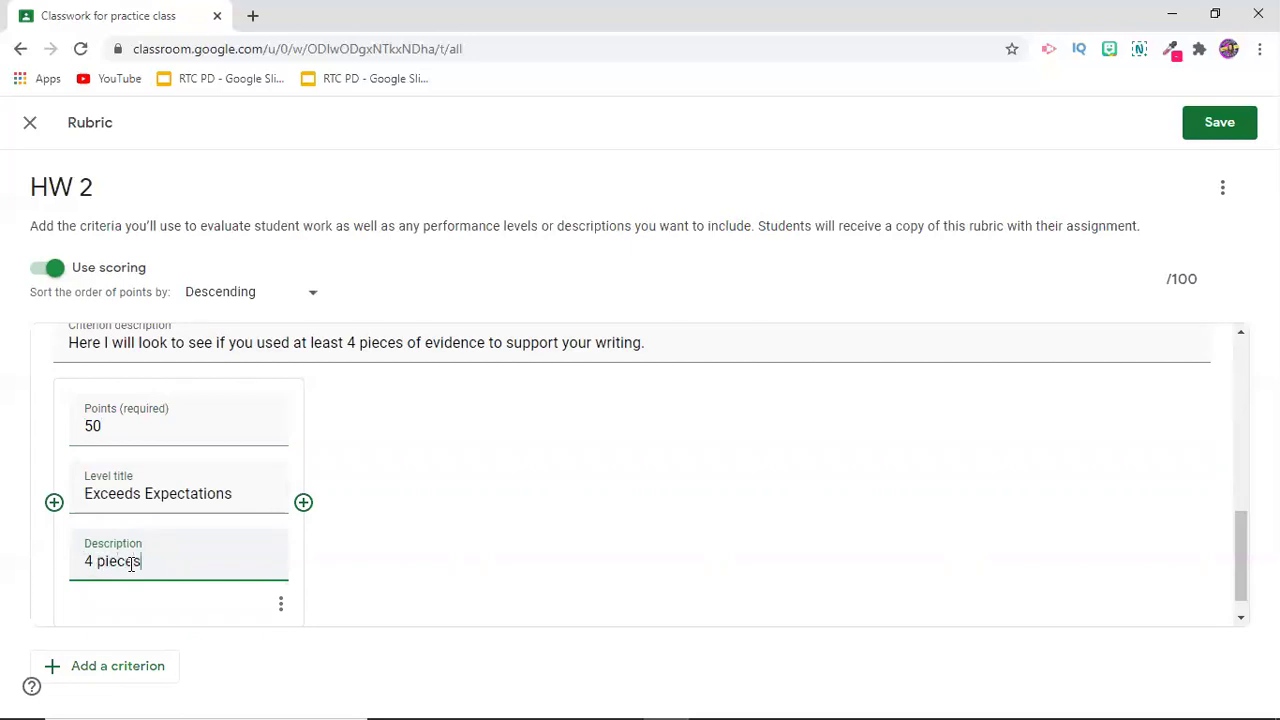
text(4 pieces of evidence used)
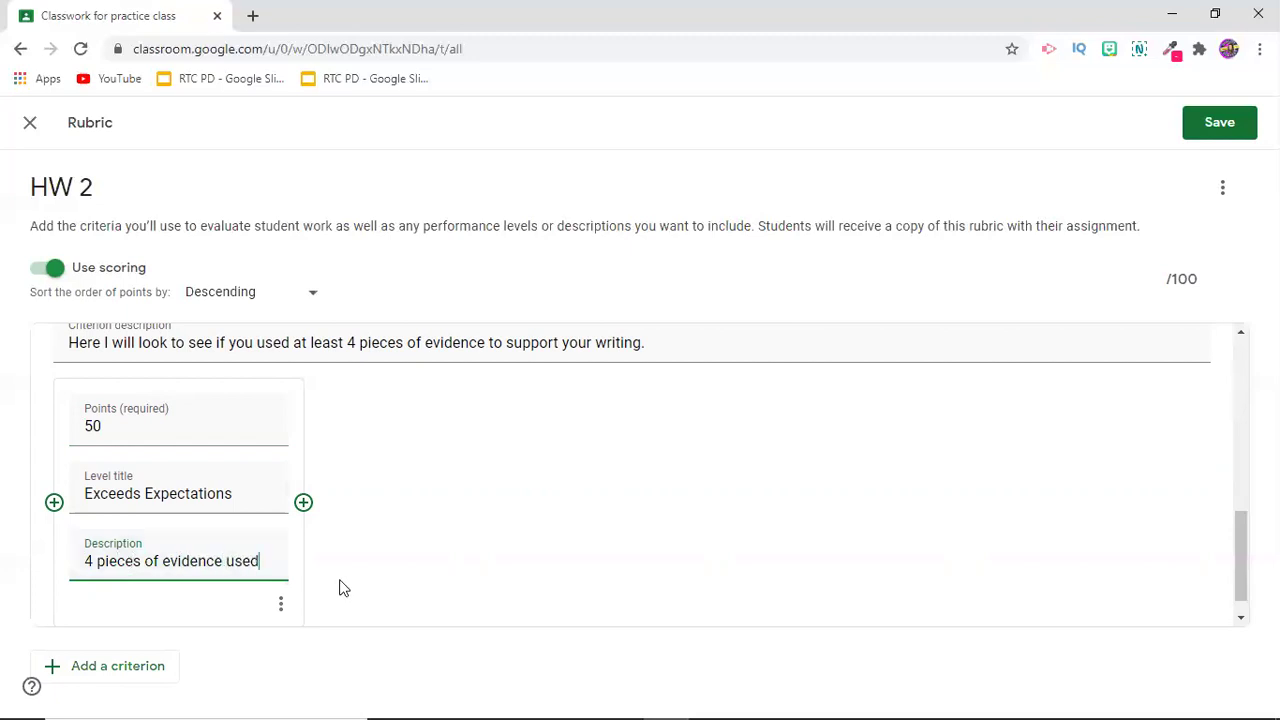
Step: Add four more Use of Evidence levels worth 40, 30, 20 and 10 points
click(303, 502)
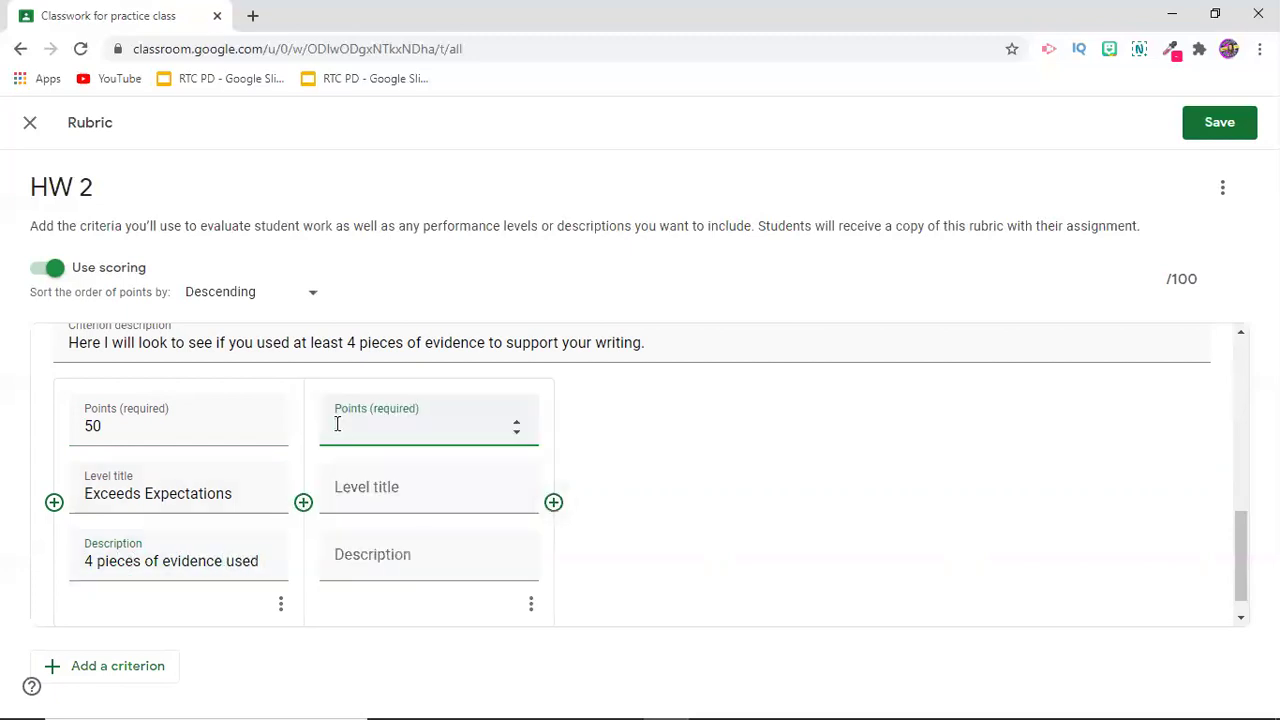
text(40)
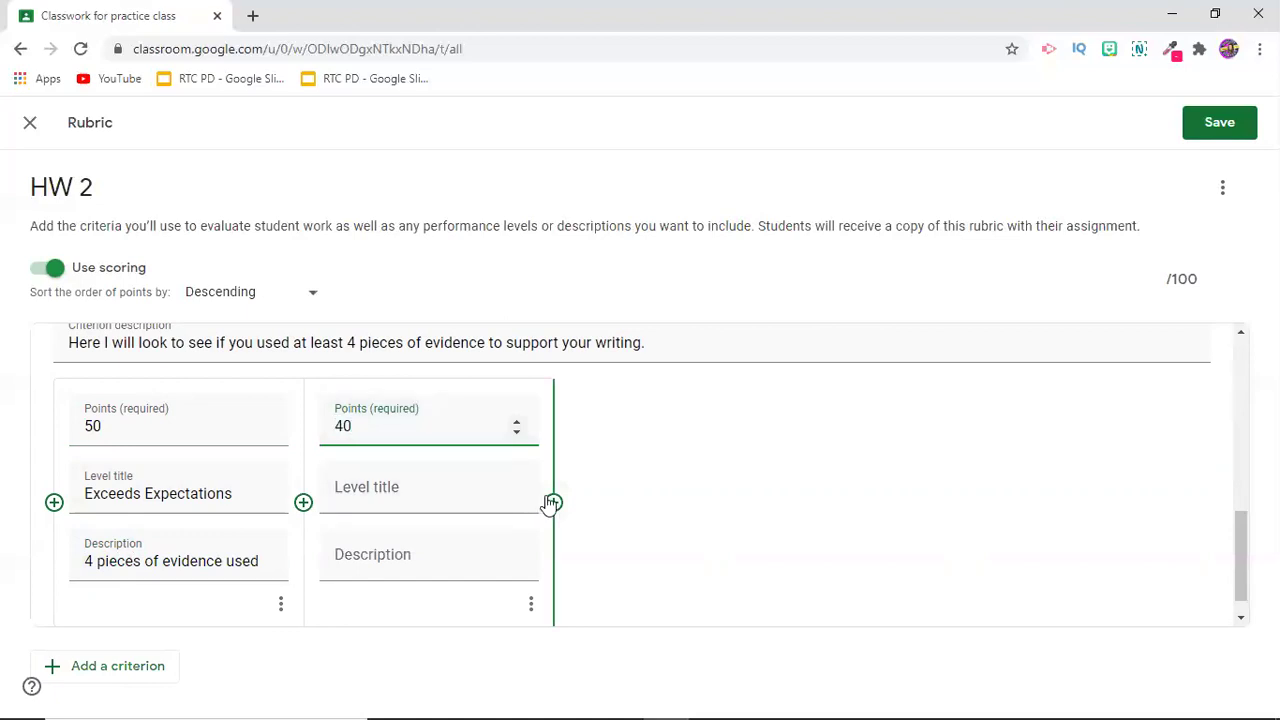
click(553, 502)
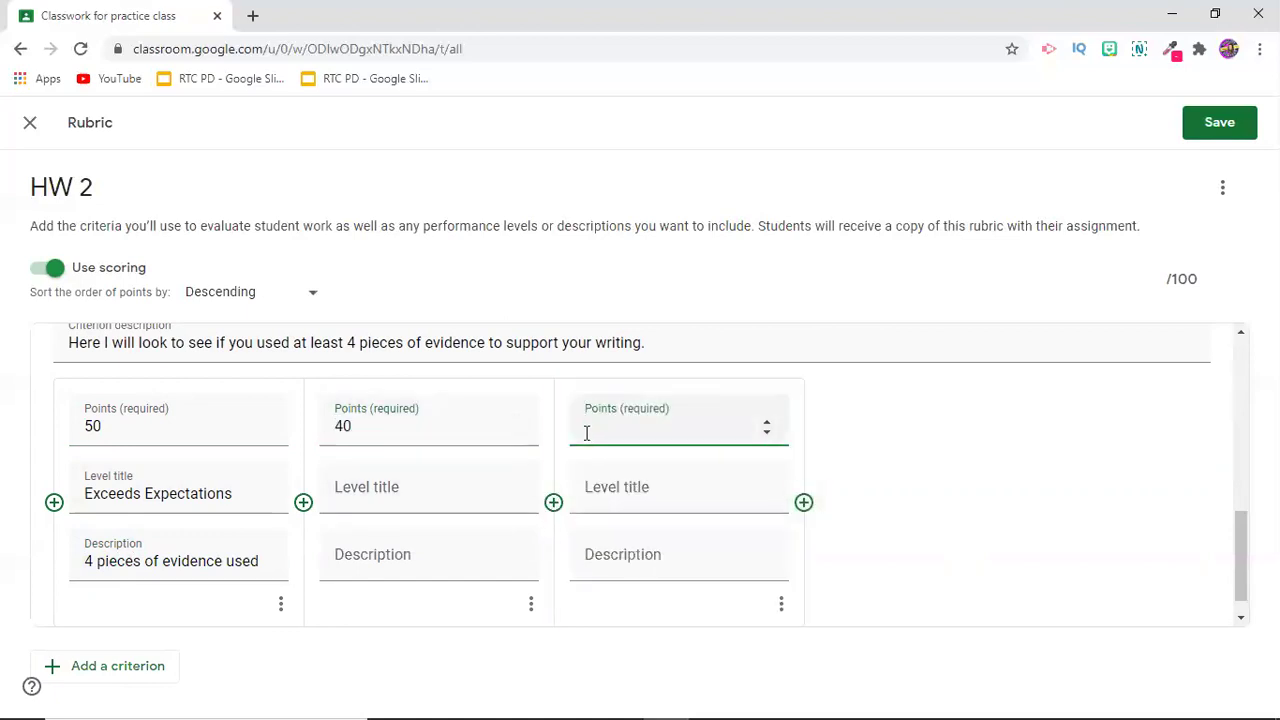
text(30)
click(804, 502)
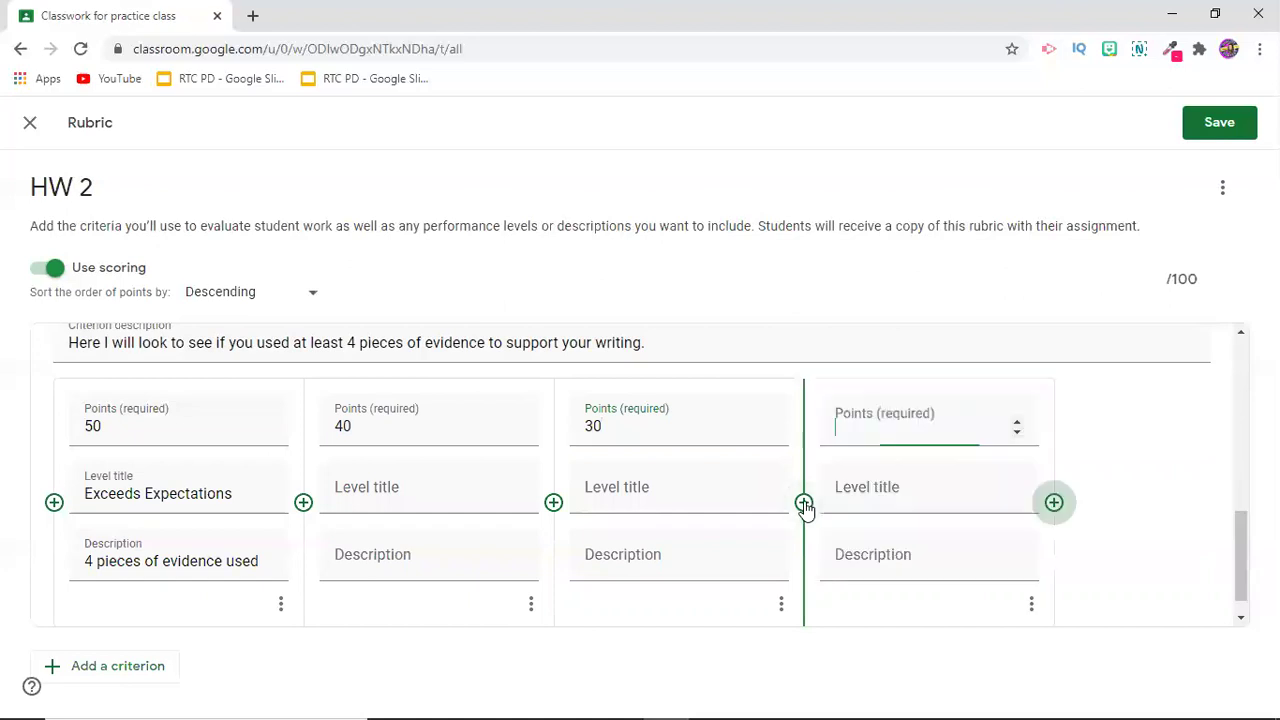
text(20)
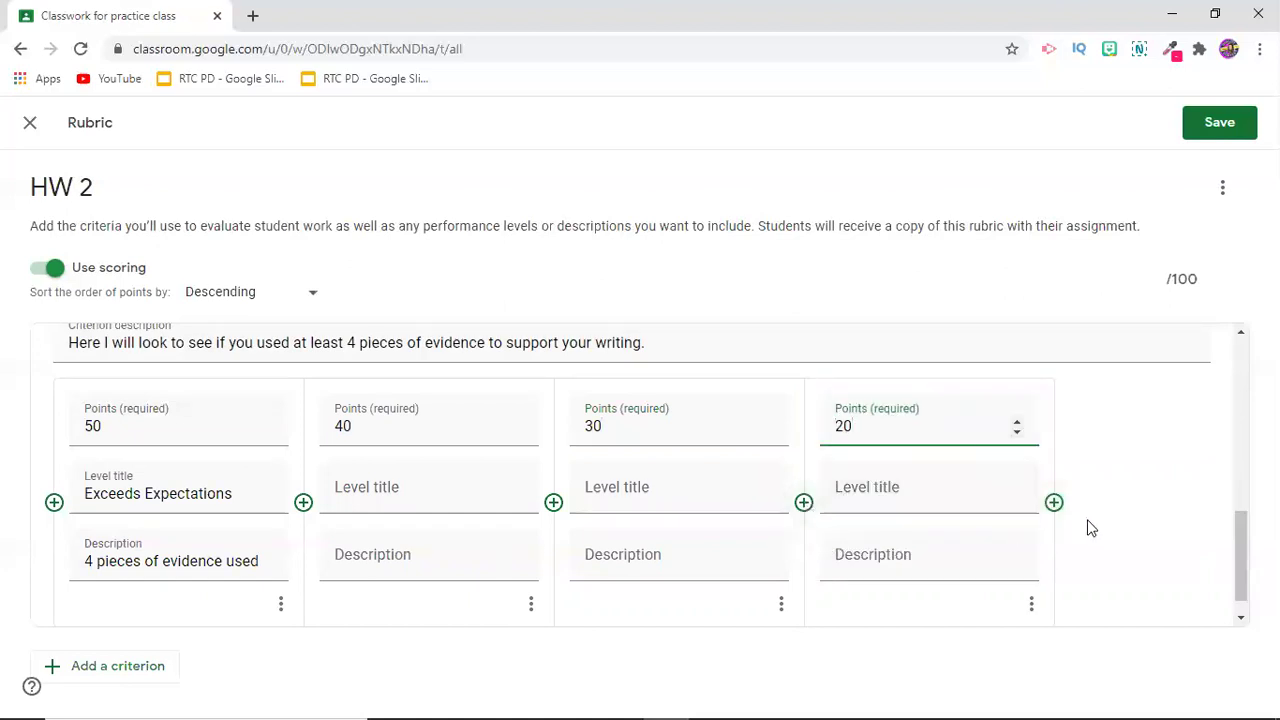
click(1055, 502)
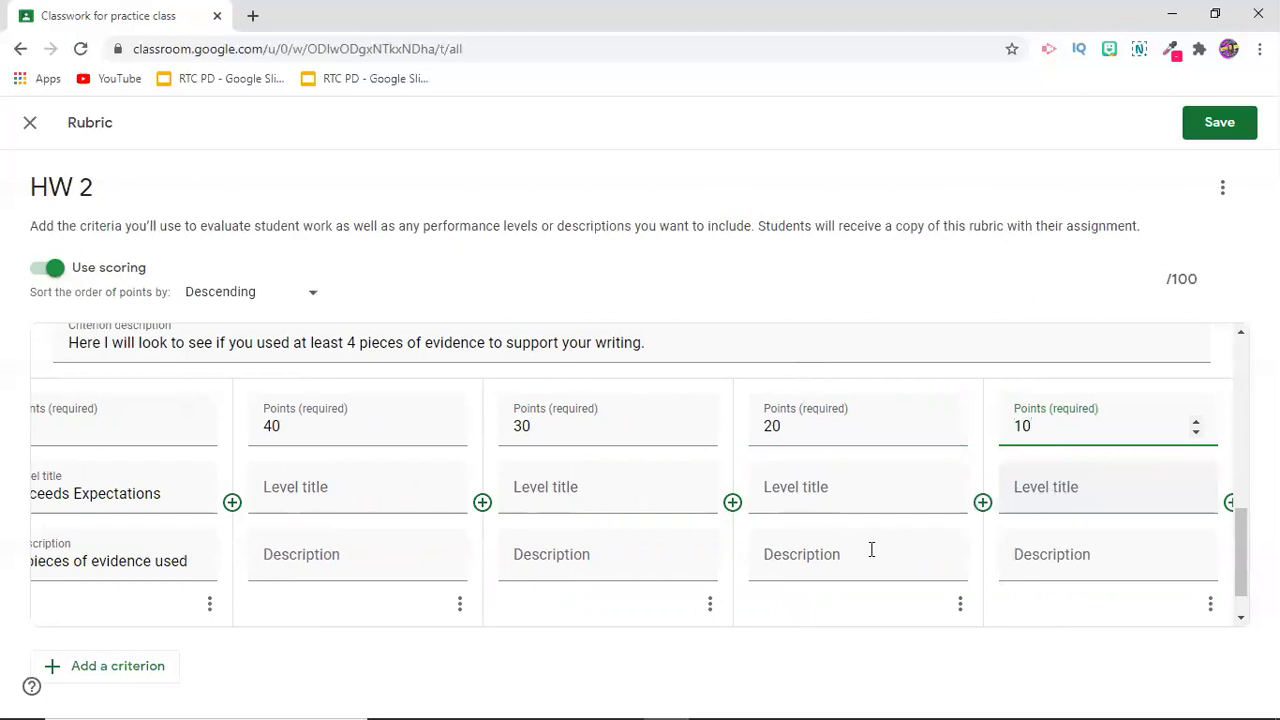
Step: Describe the 40, 30, 20 and 10-point levels as '3', '2', '1' and '0'
click(307, 490)
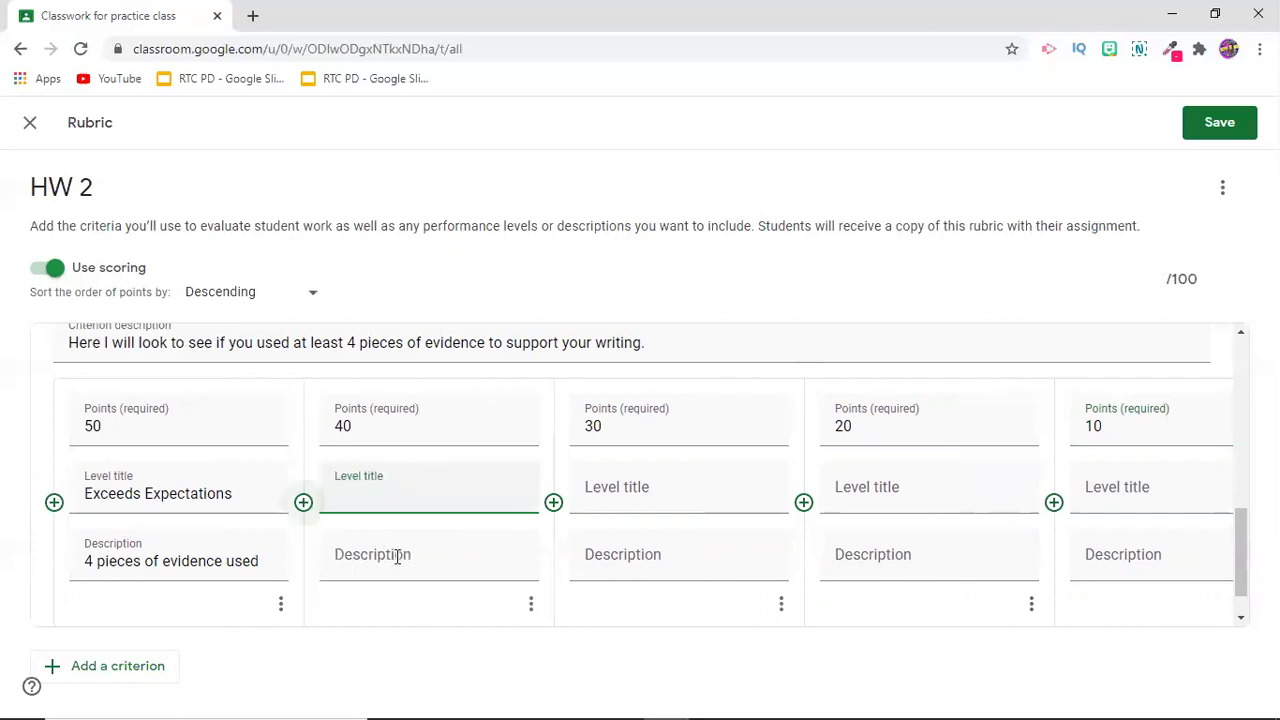
click(363, 552)
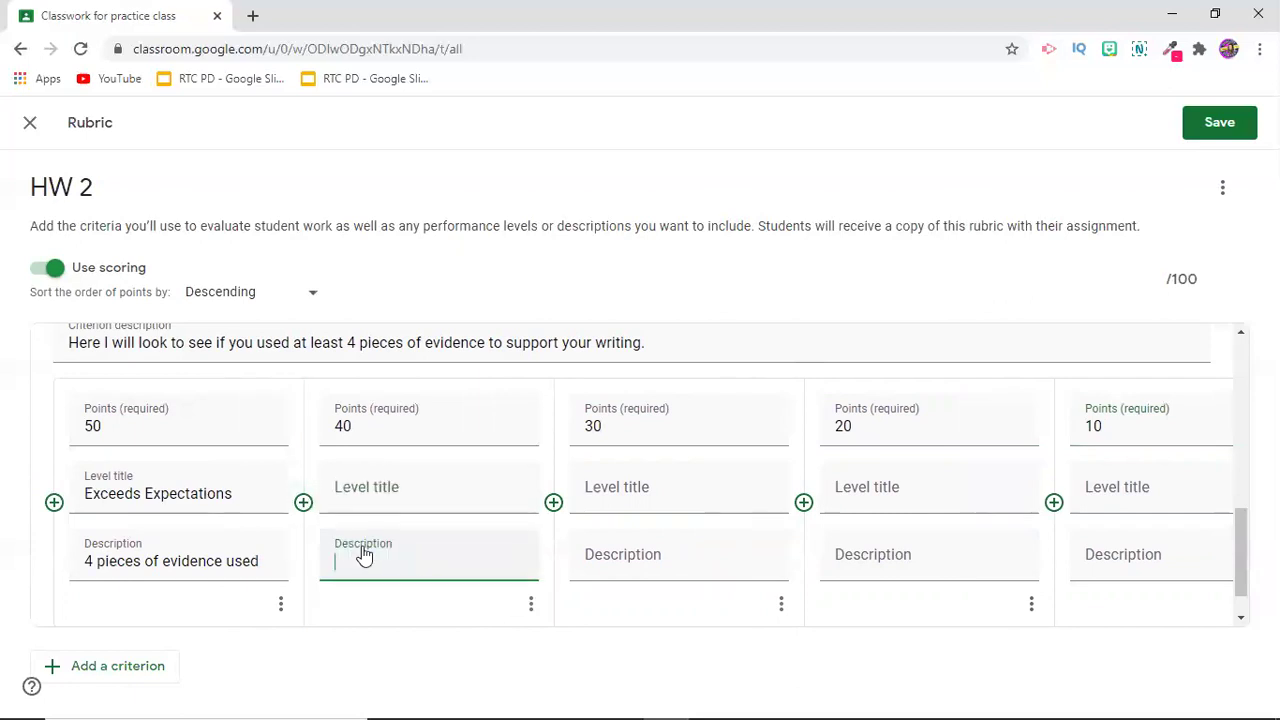
text(3)
click(613, 557)
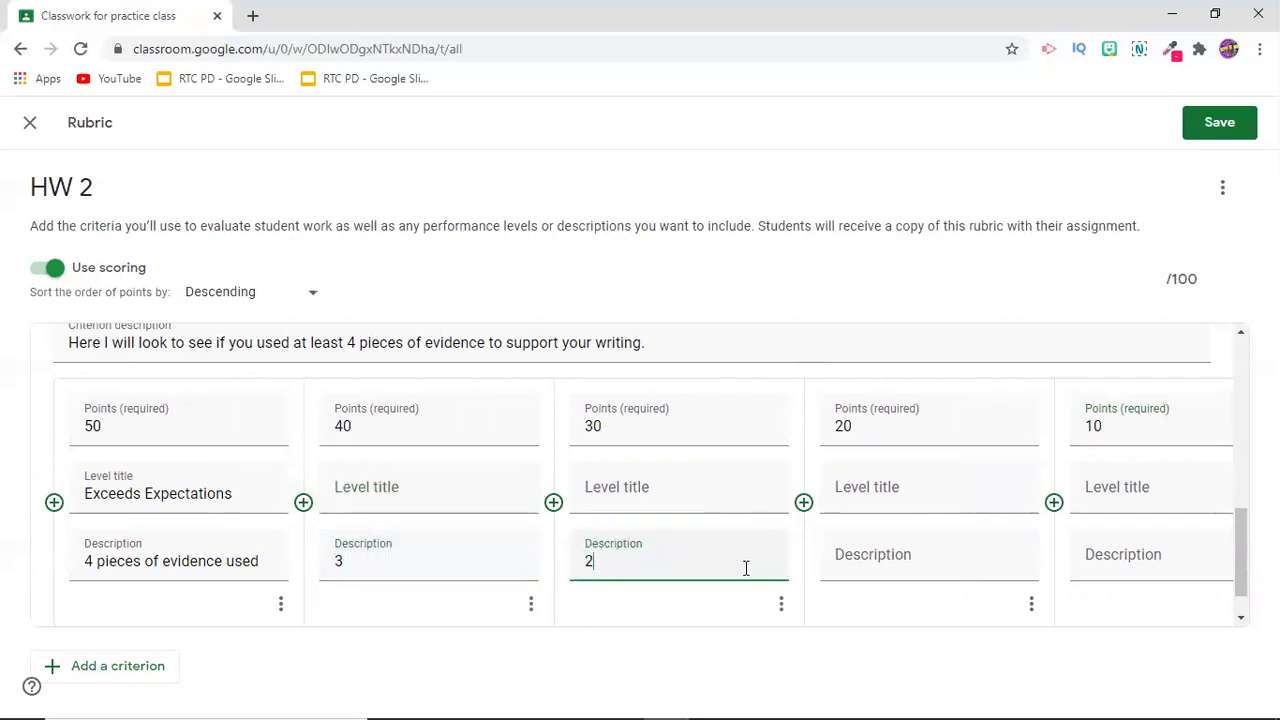
click(879, 554)
text(1)
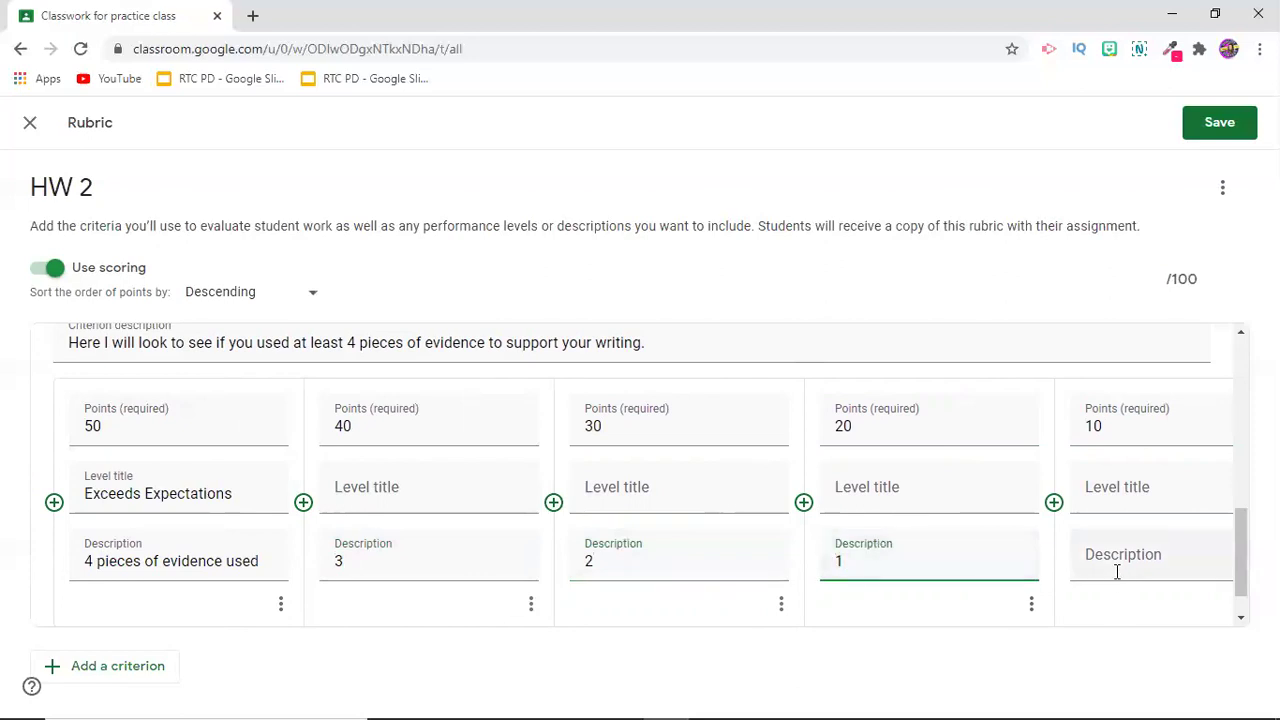
click(1117, 563)
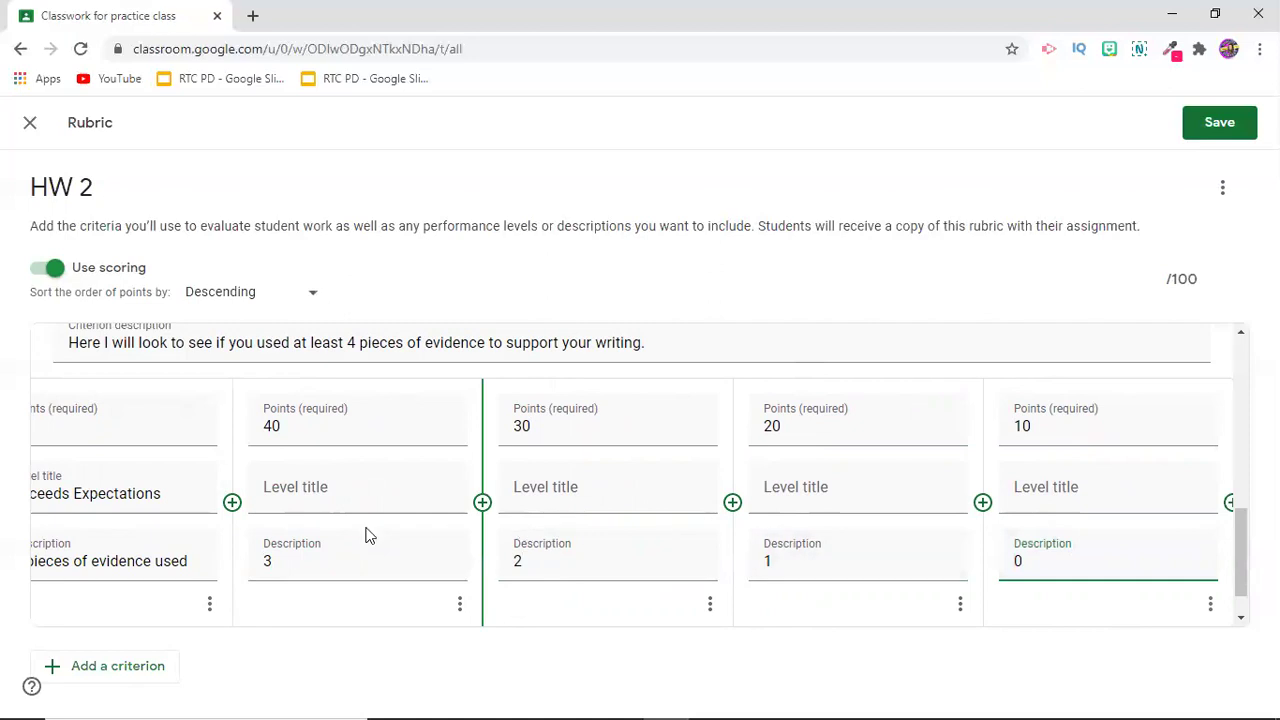
scroll(830, 472, down, 1)
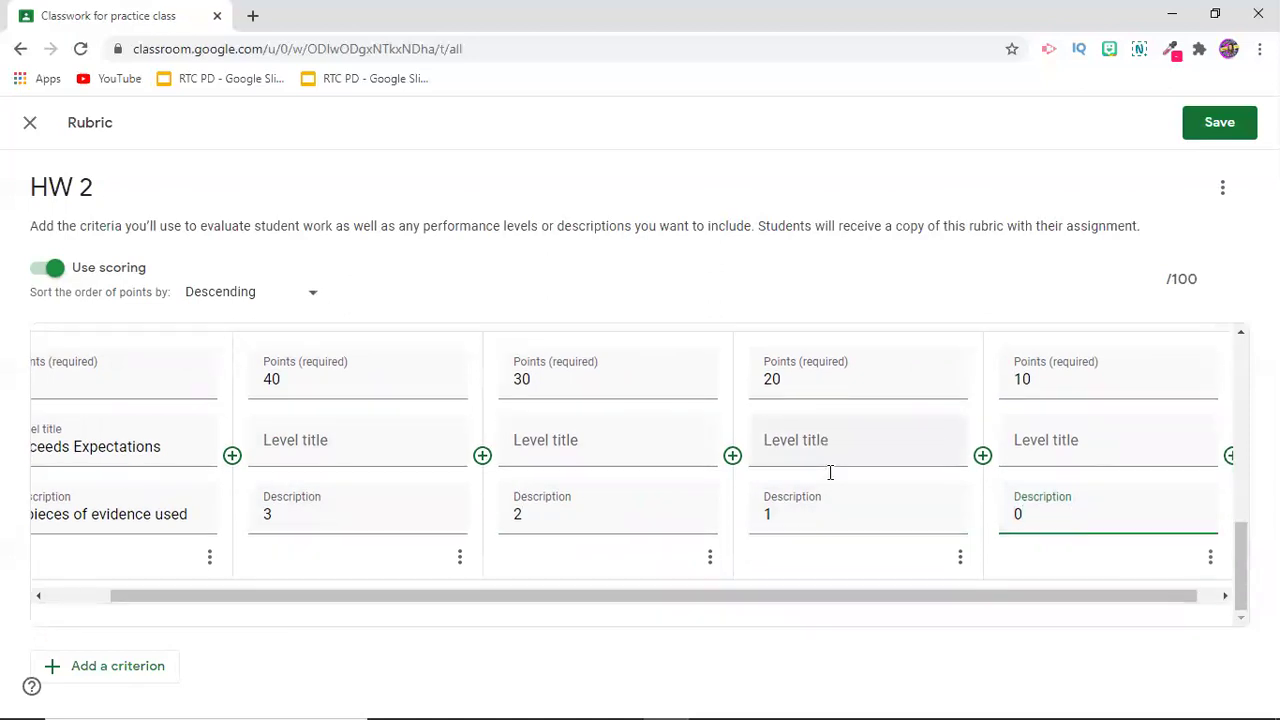
scroll(830, 472, up, 3)
scroll(830, 472, down, 3)
scroll(1195, 465, up, 3)
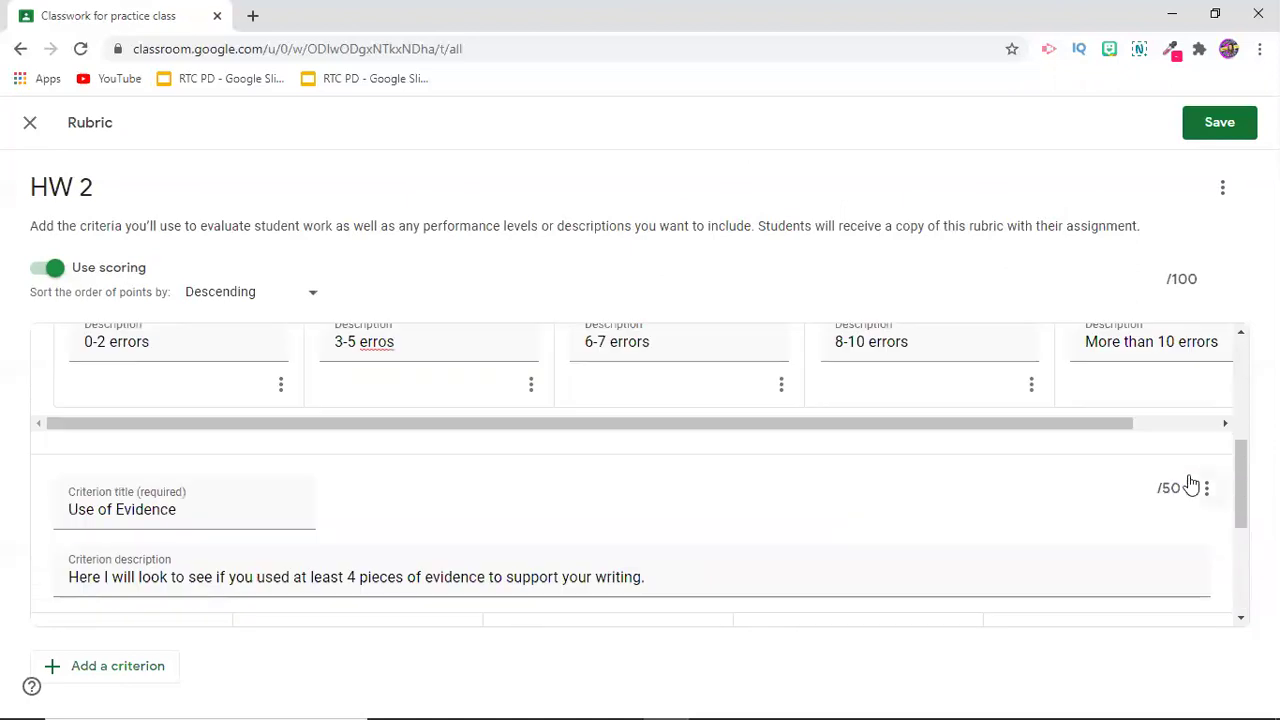
scroll(1190, 484, up, 4)
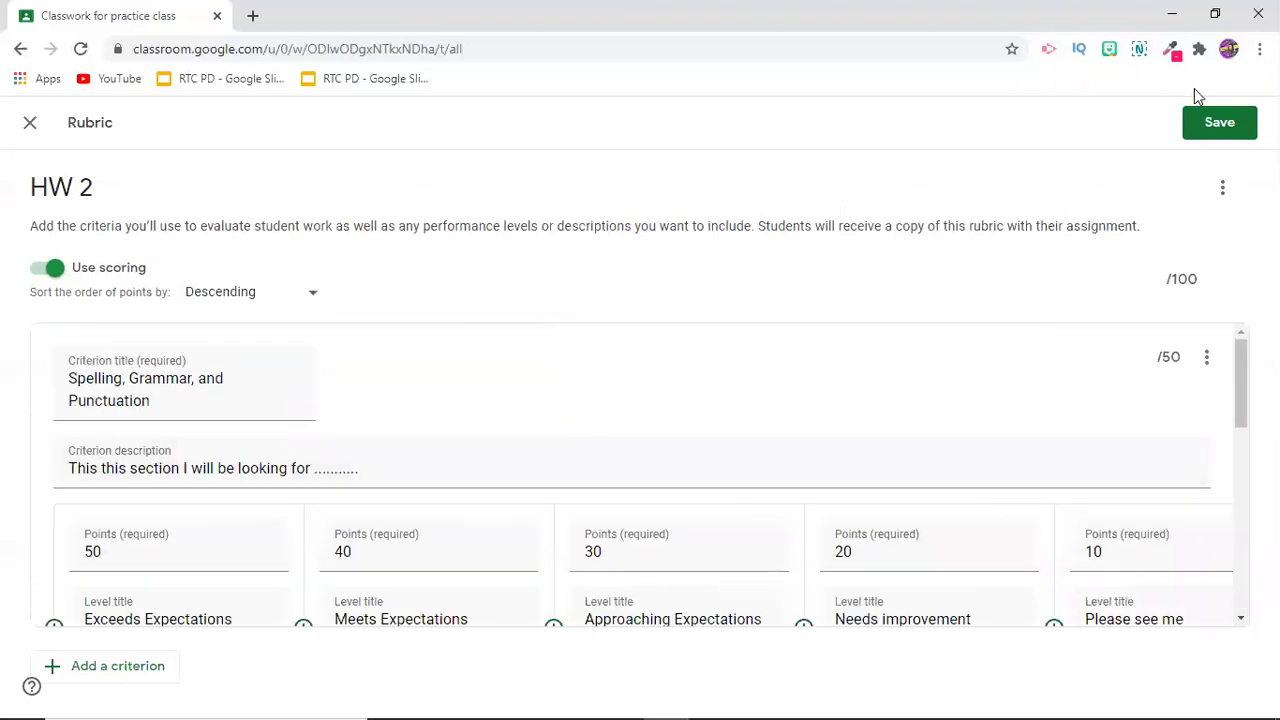
Step: Save the Spelling and Use of Evidence rubric and assign HW 2, due Jul 10
click(1211, 120)
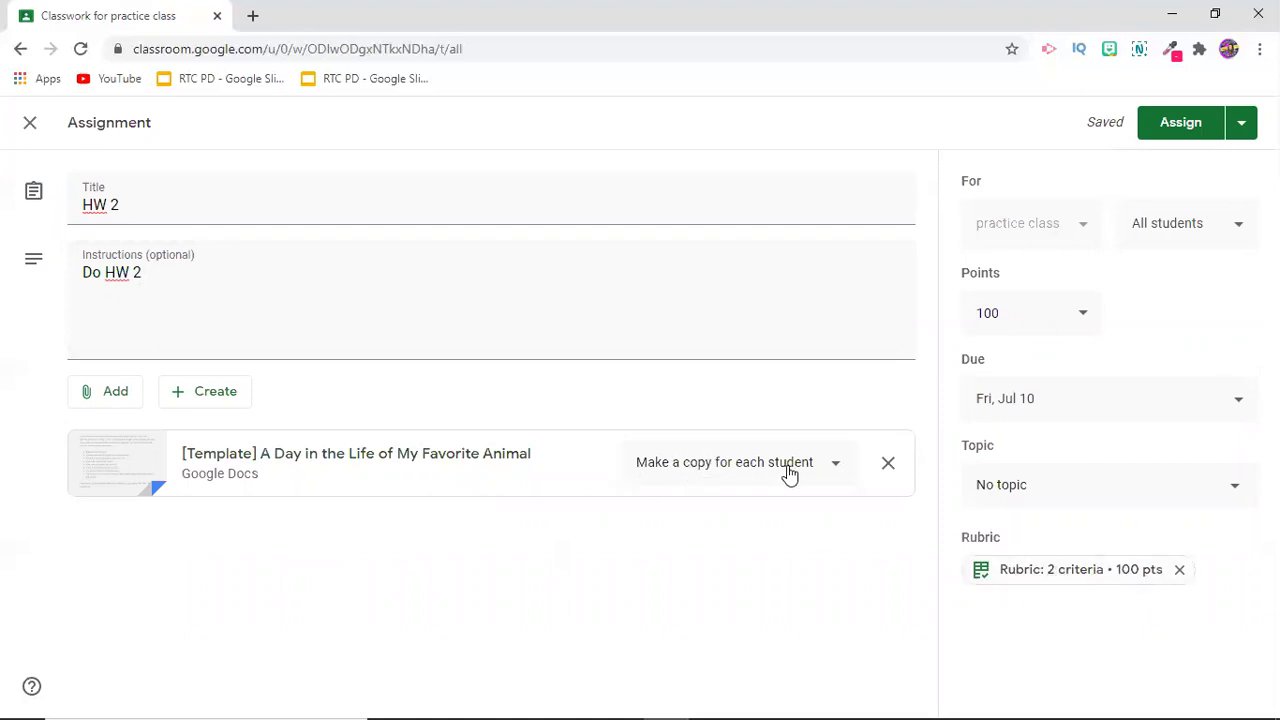
click(1178, 125)
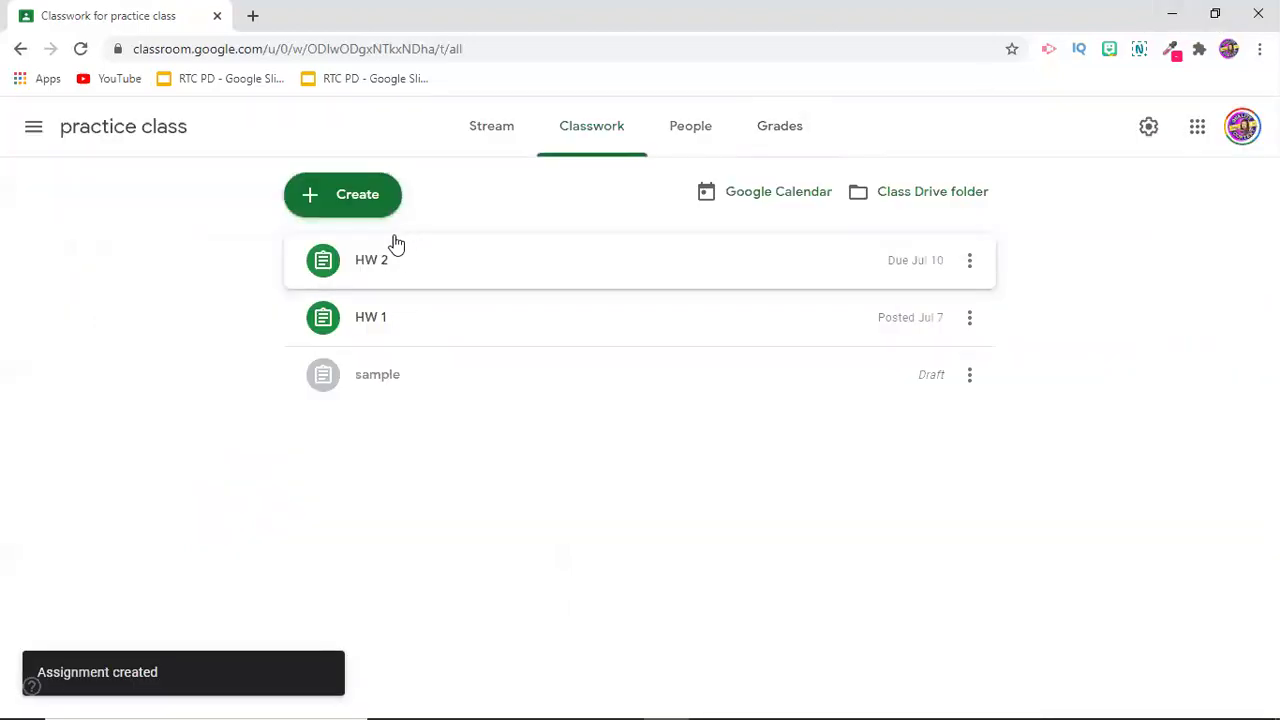
Step: Launch a Chrome window under the other profile from the desktop
click(1172, 14)
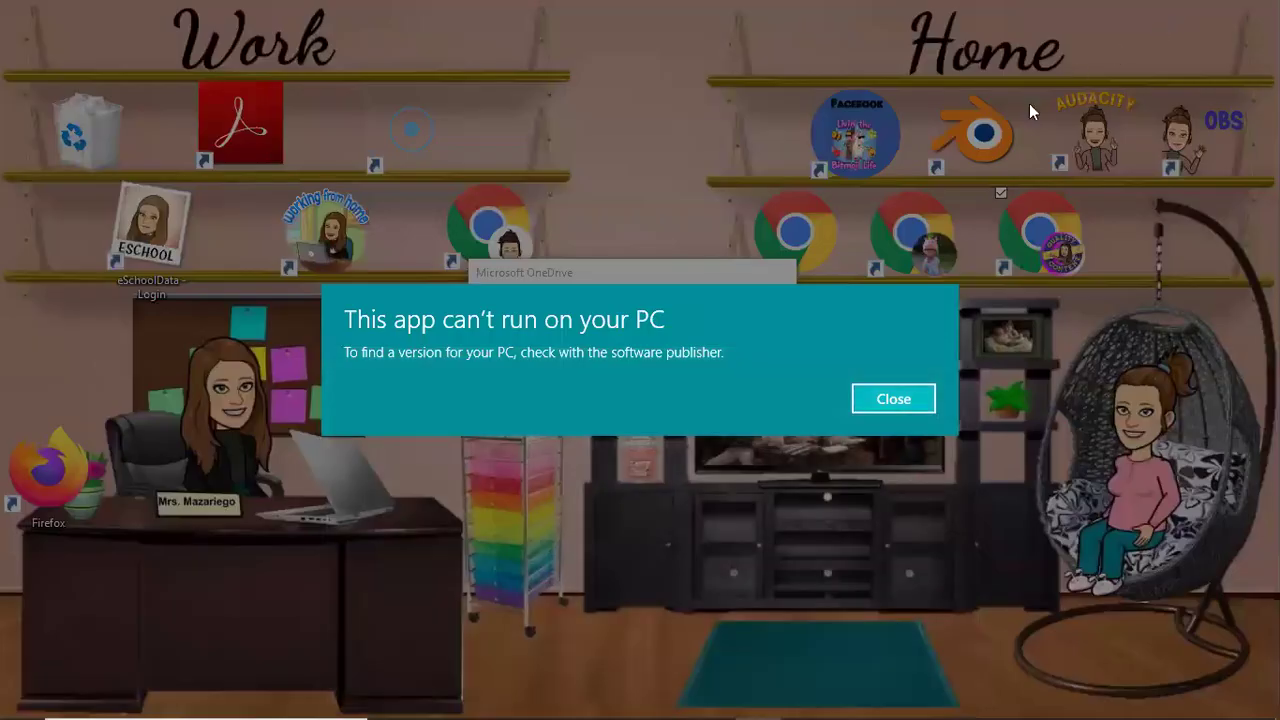
click(888, 405)
click(915, 245)
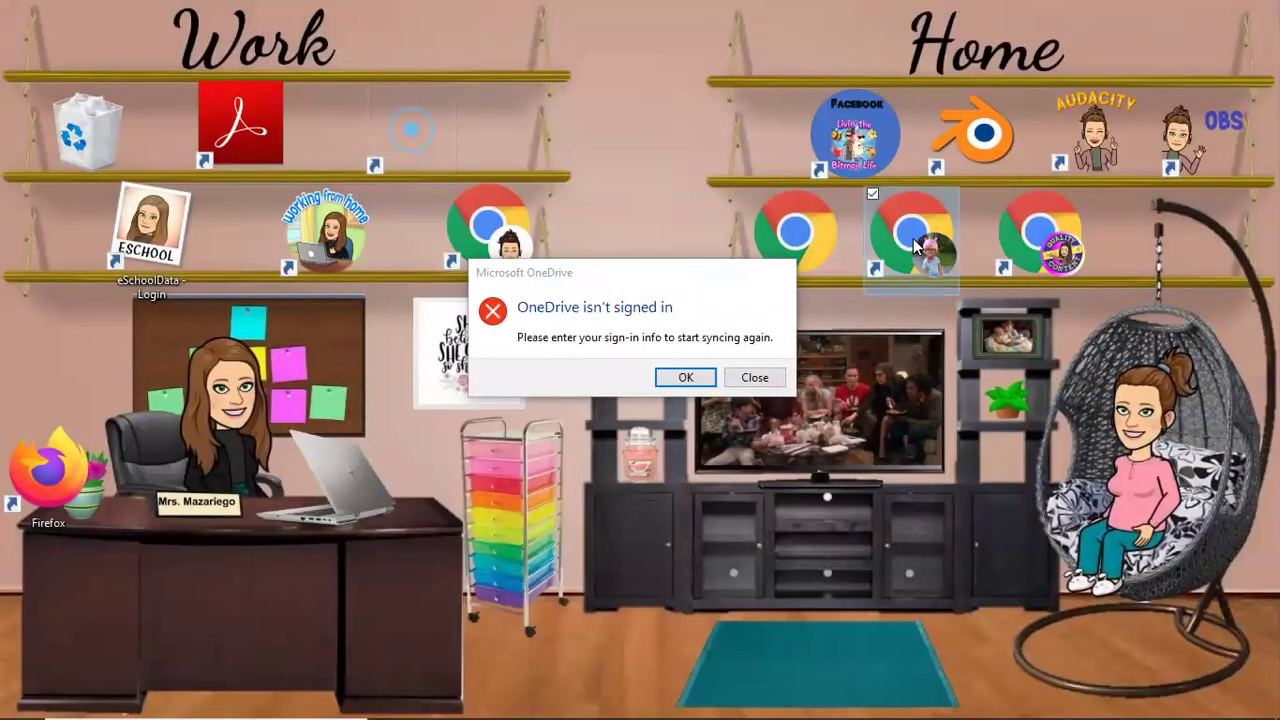
double_click(915, 245)
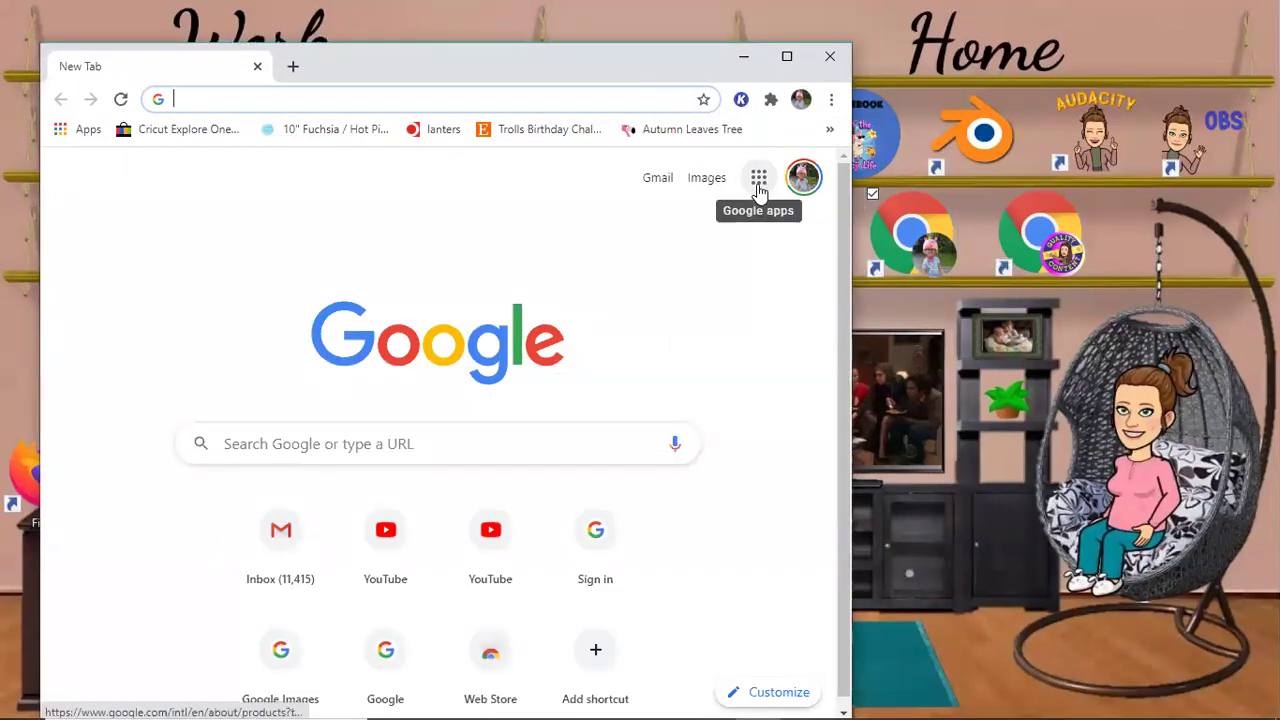
Step: Open Google Classroom from the Google apps grid to show the practice class with HW 2
click(758, 184)
click(679, 422)
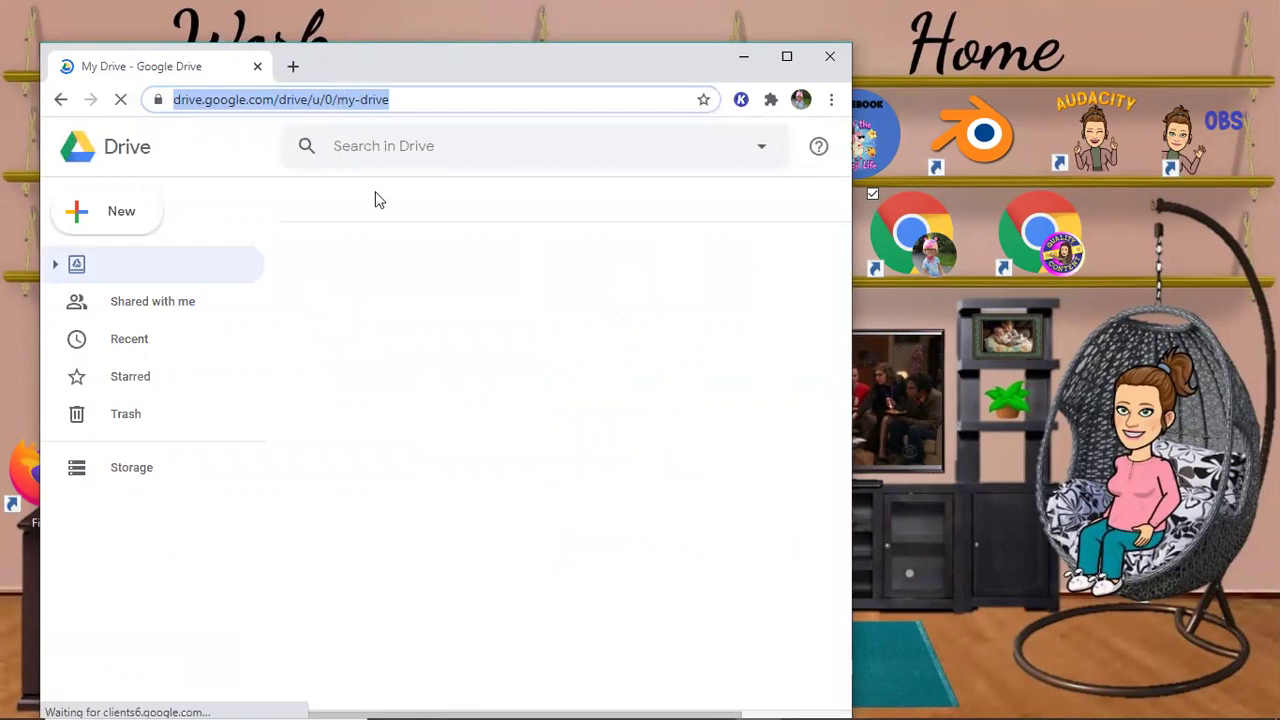
click(417, 101)
key(alt+Left)
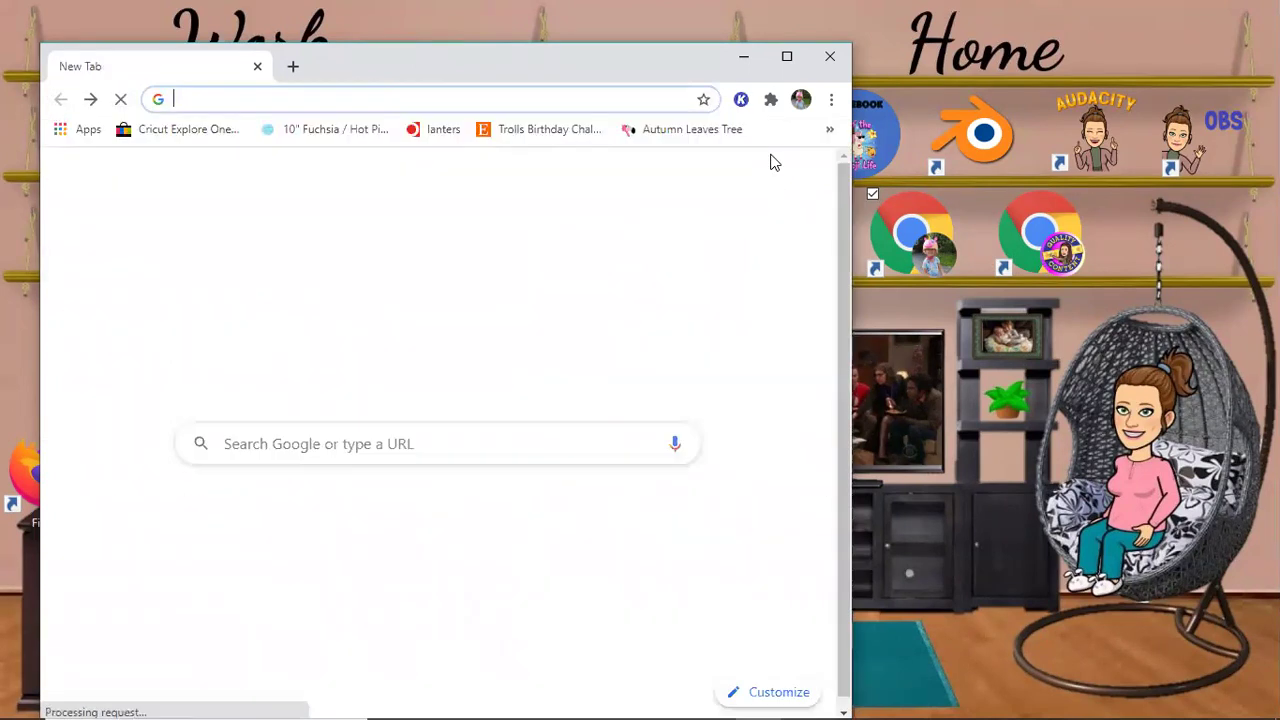
click(762, 174)
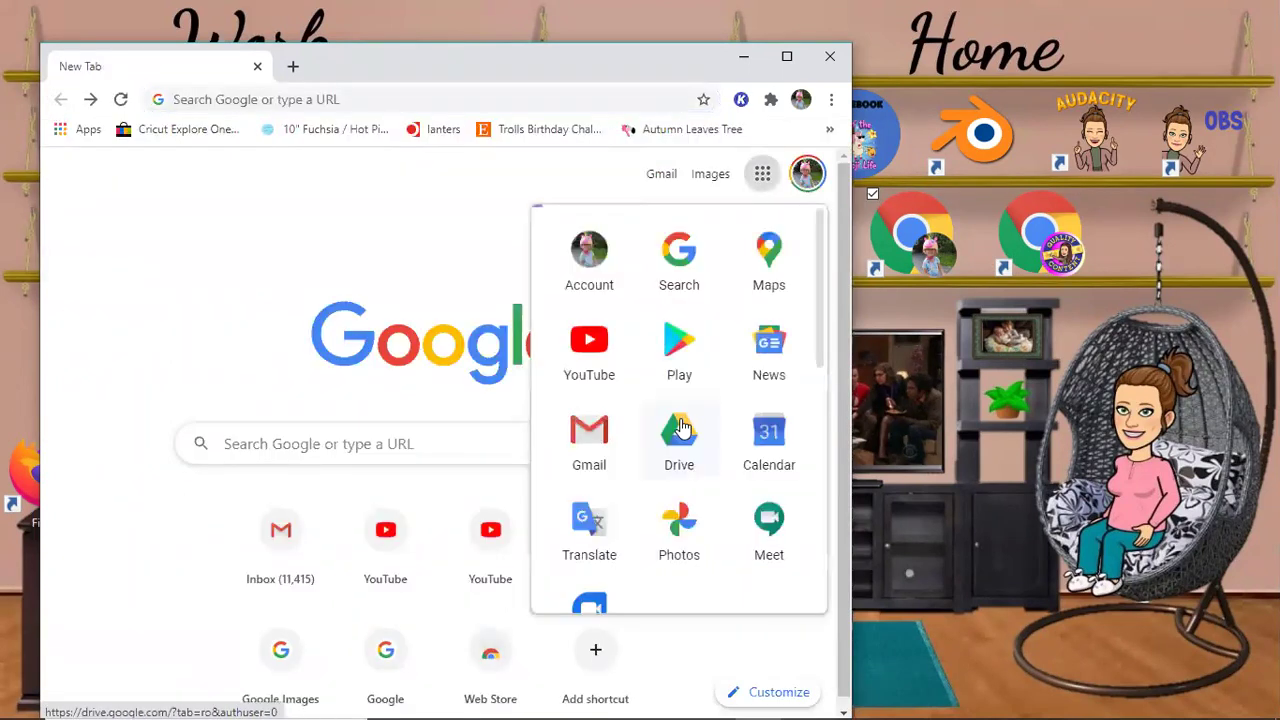
scroll(745, 400, down, 5)
click(766, 425)
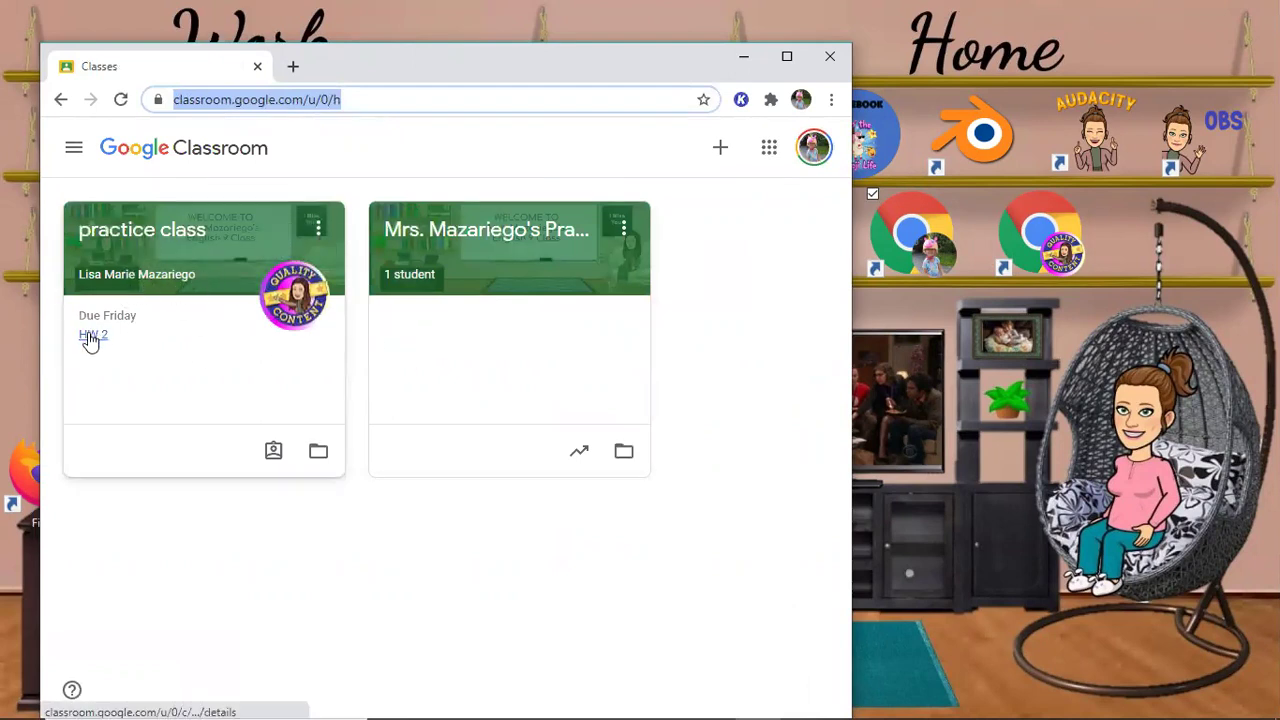
Step: Open the practice class's Classwork and expand HW 2 showing its 2-criteria, 100-point rubric and Doc
double_click(186, 258)
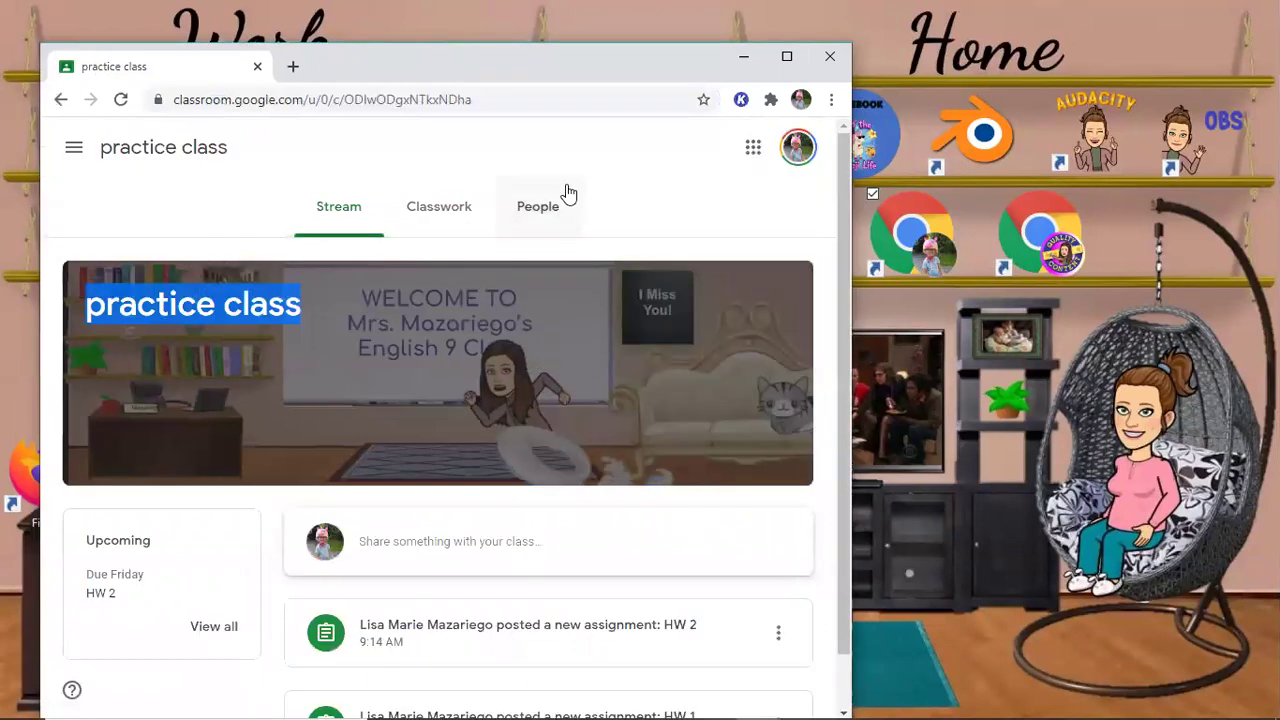
click(786, 56)
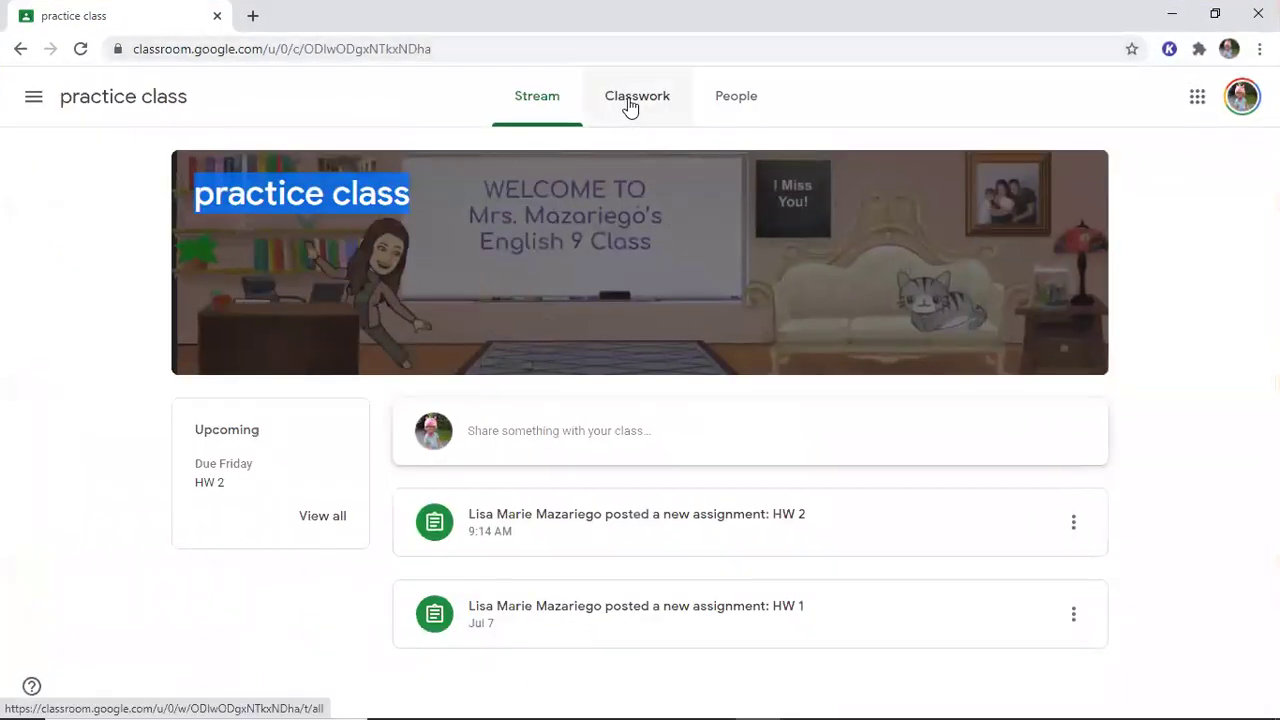
click(628, 106)
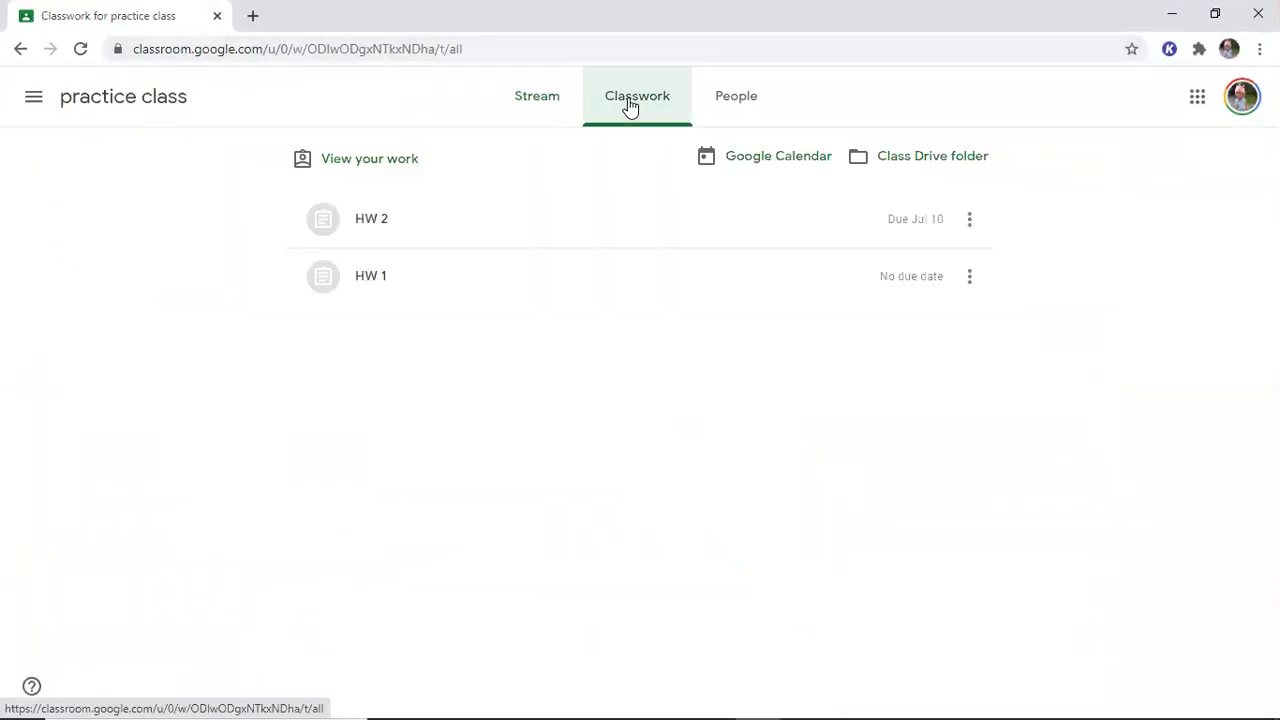
click(376, 226)
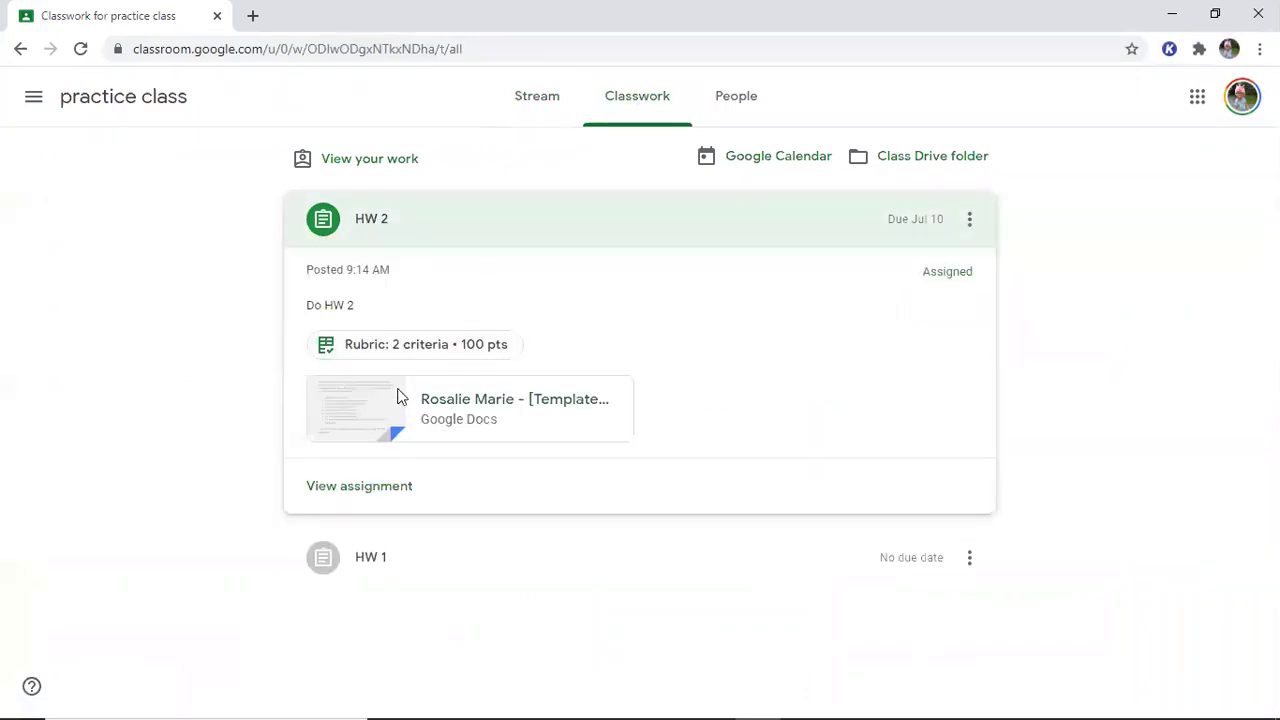
Step: Open the attached animal template Doc and type 'hello' after a blank line at the end
click(400, 398)
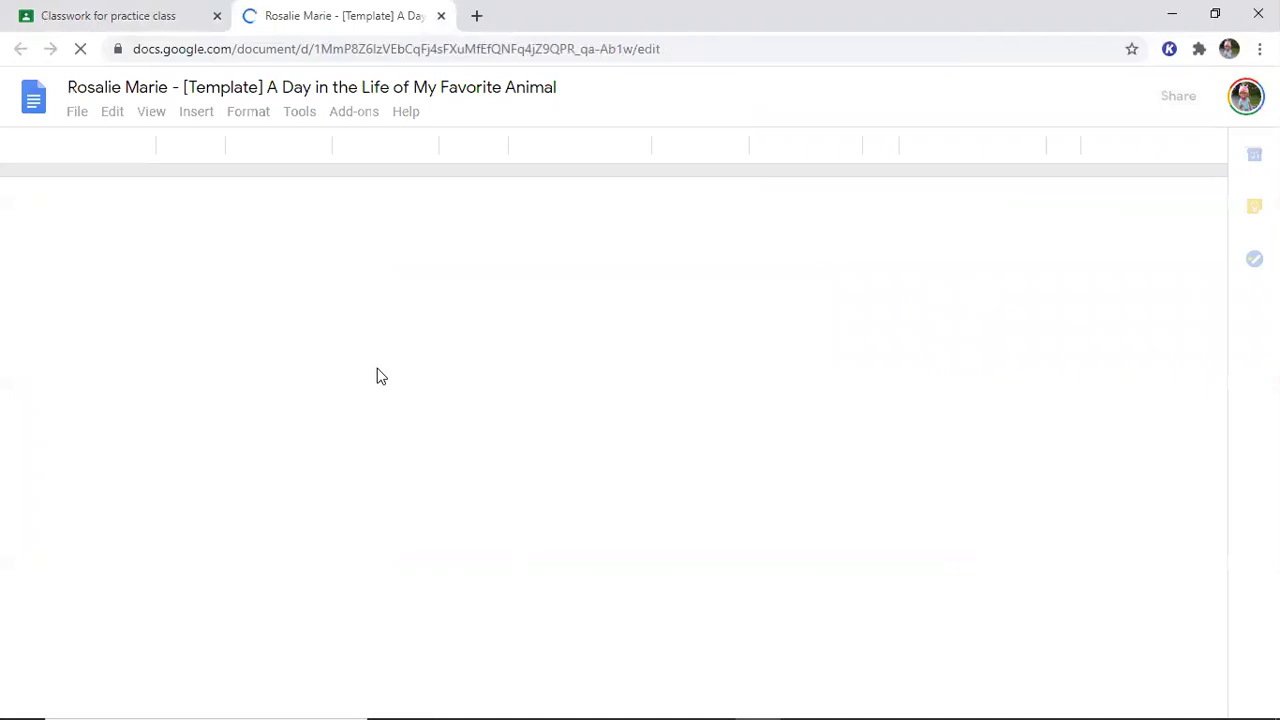
scroll(430, 395, down, 3)
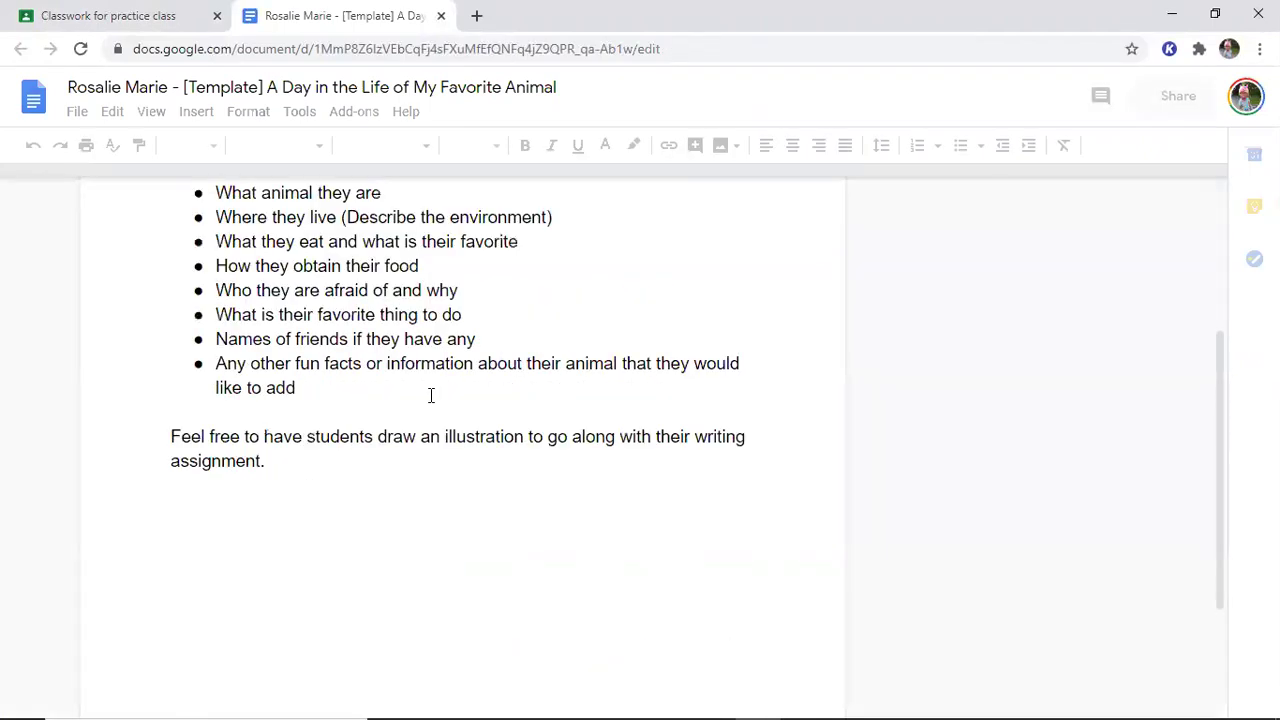
click(288, 472)
scroll(288, 472, down, 2)
key(Return)
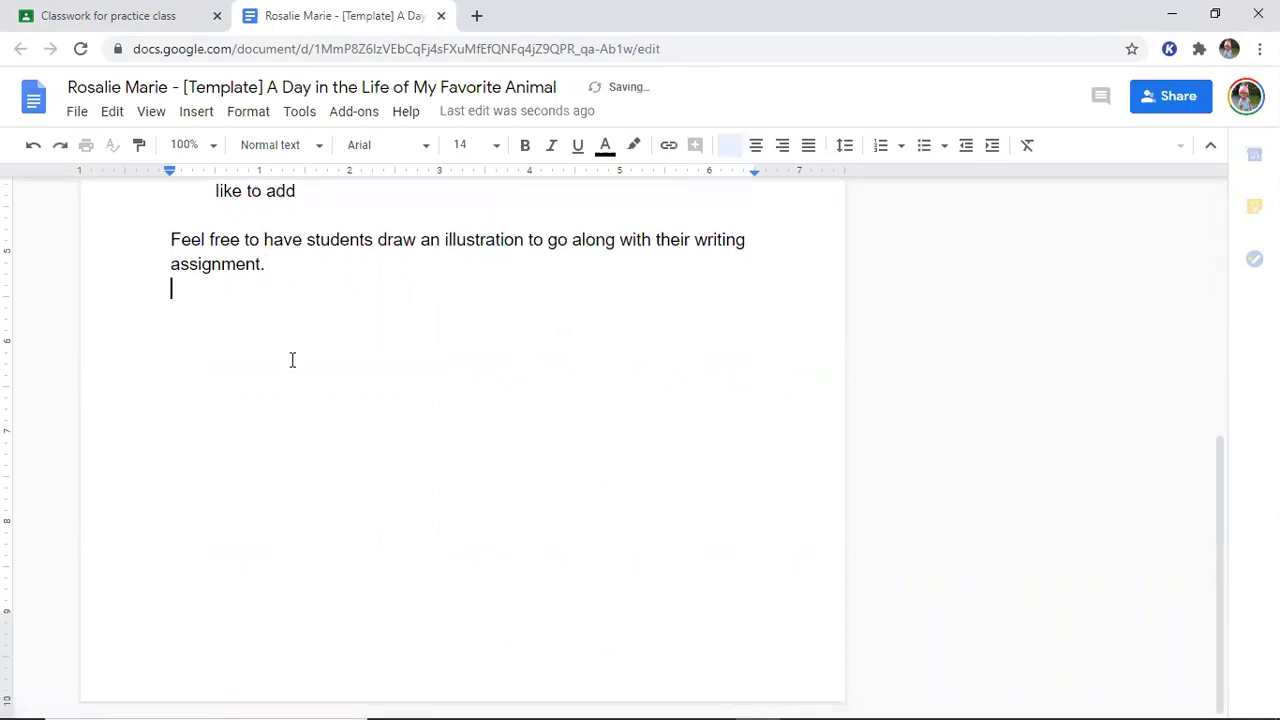
key(Return)
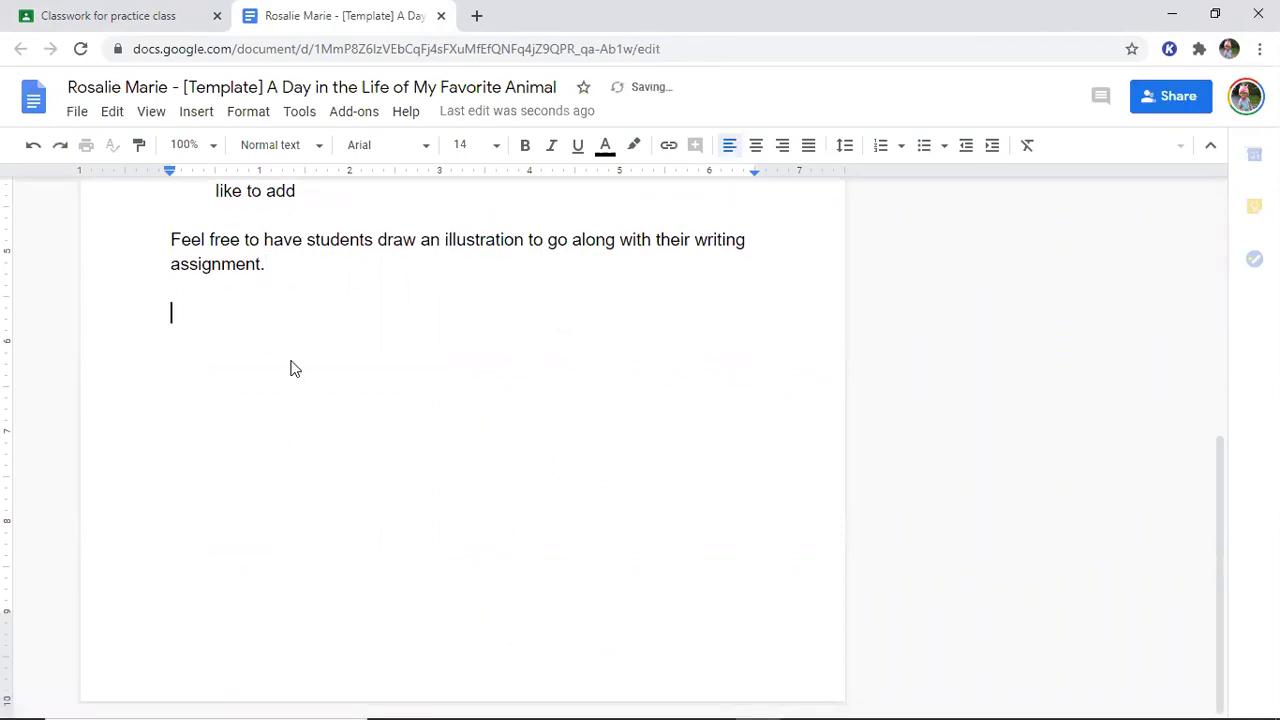
text(hello)
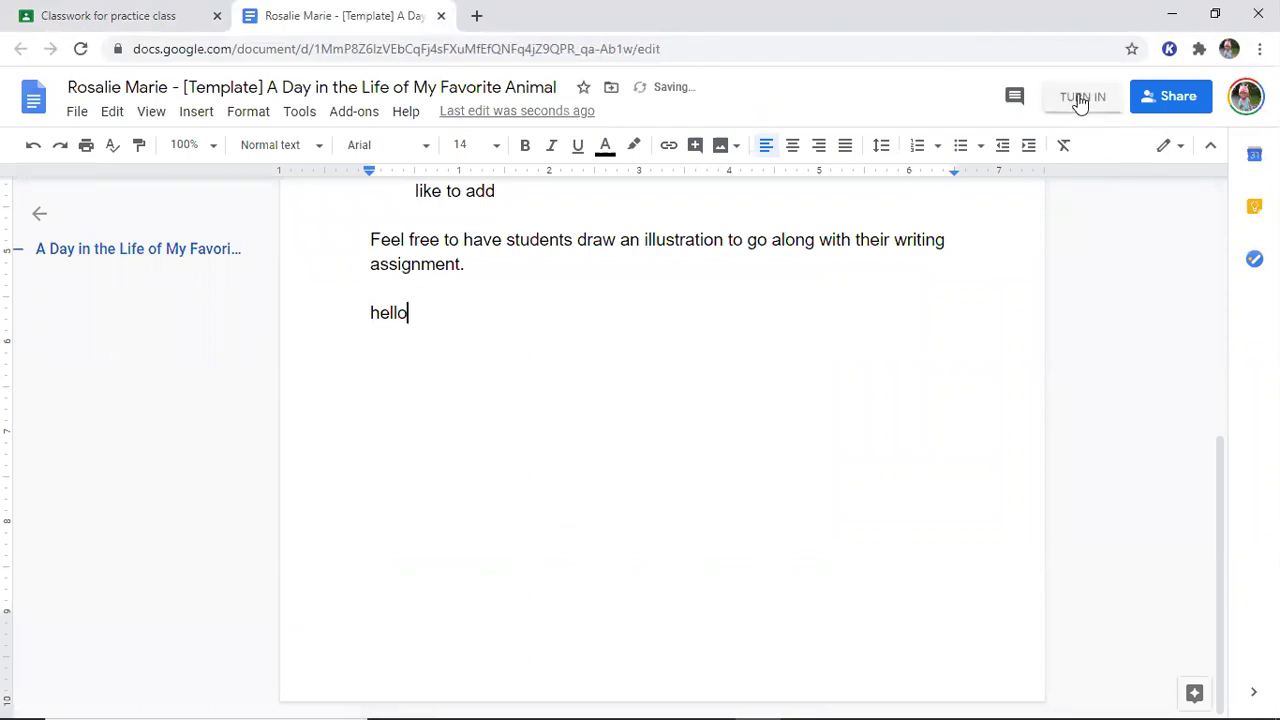
Step: Turn in HW 2 as the student, dismissing the private comments tip and confirming
click(1081, 100)
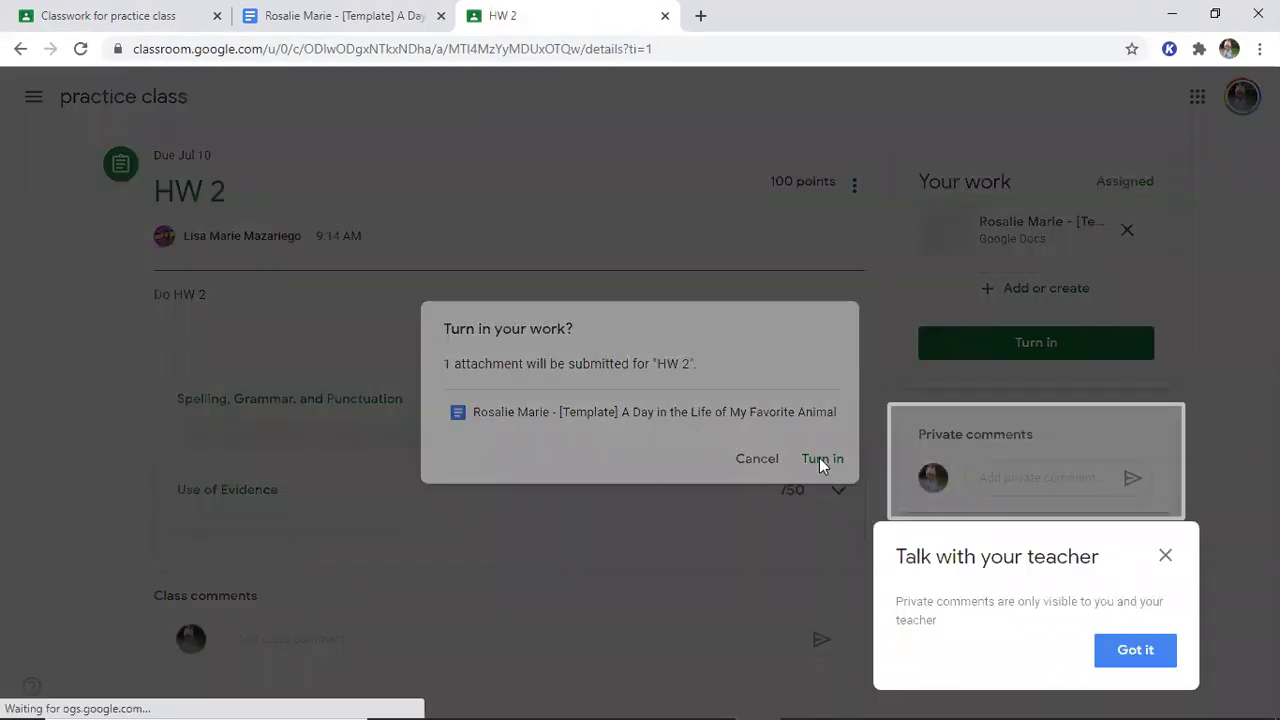
click(1128, 651)
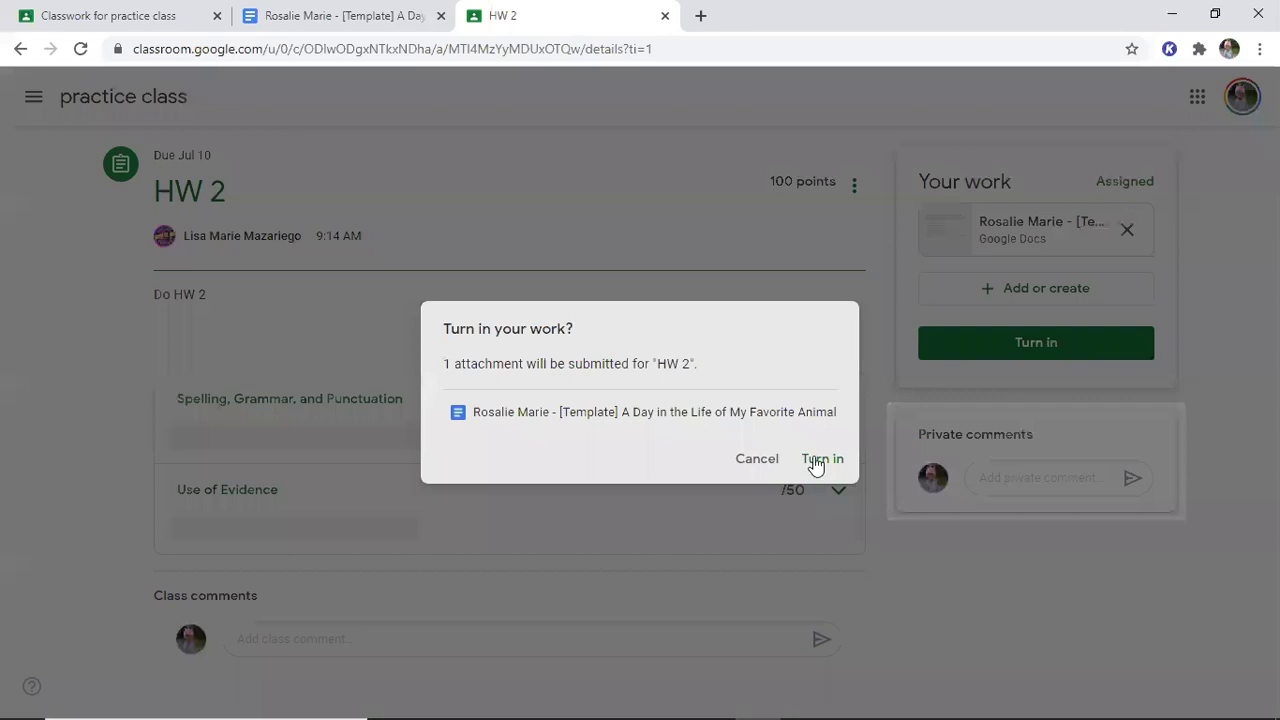
click(815, 461)
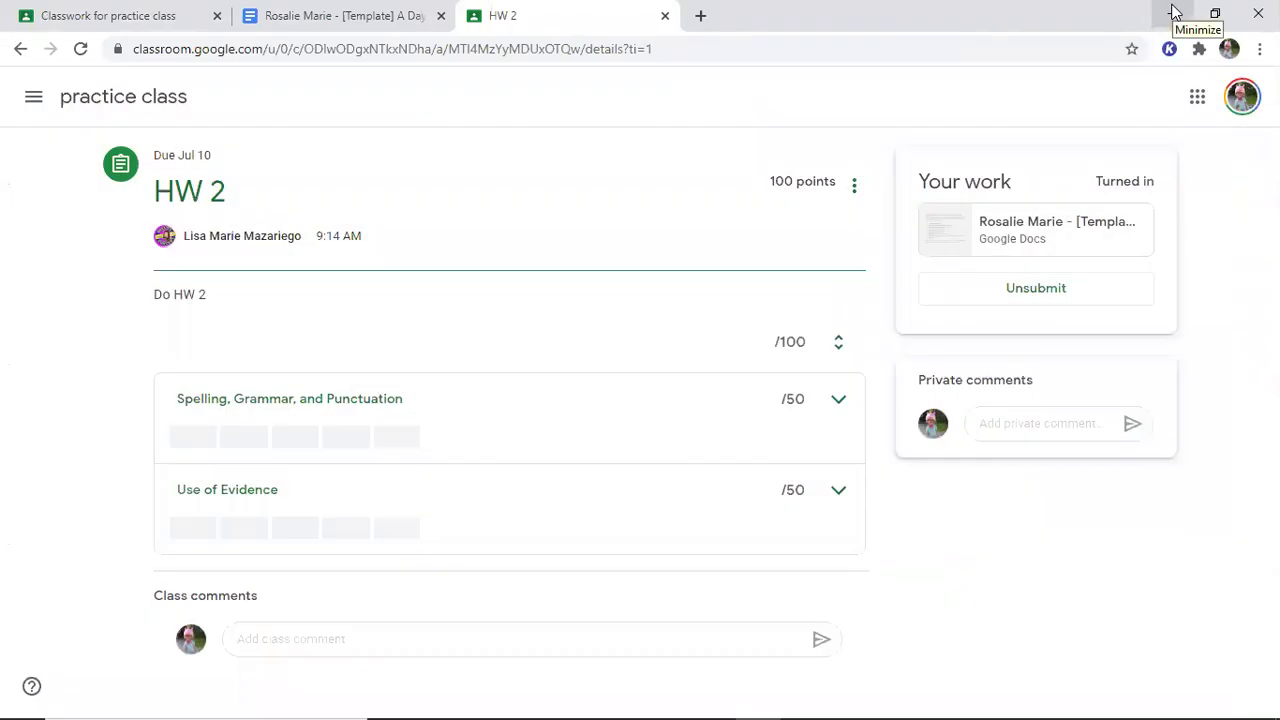
Step: Switch to the teacher's Classwork window and expand HW 2 showing 1 turned in
click(1171, 13)
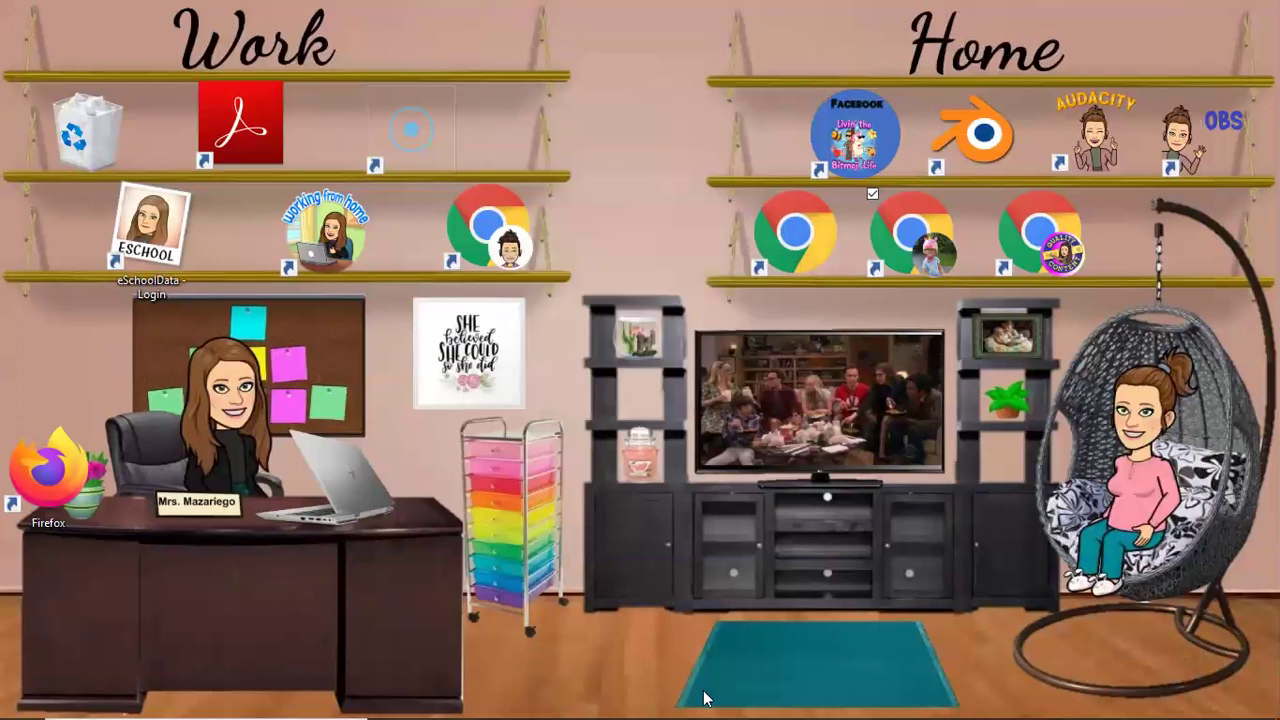
click(762, 700)
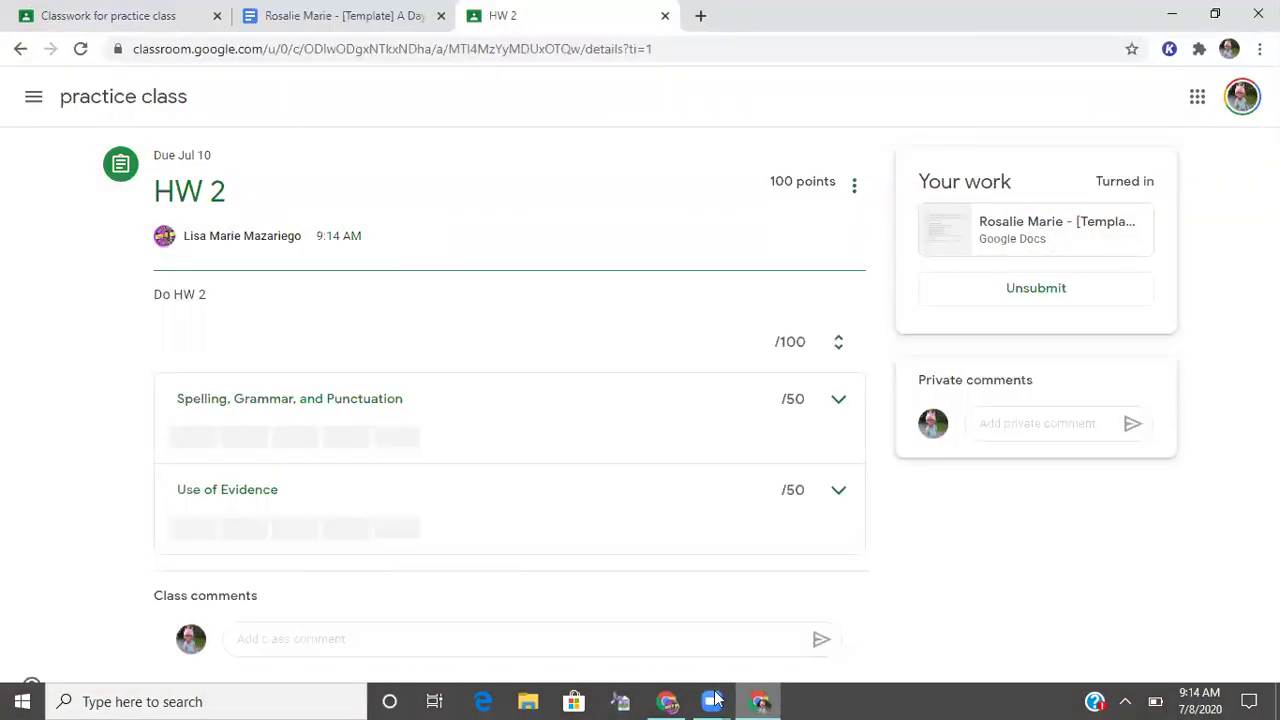
click(670, 700)
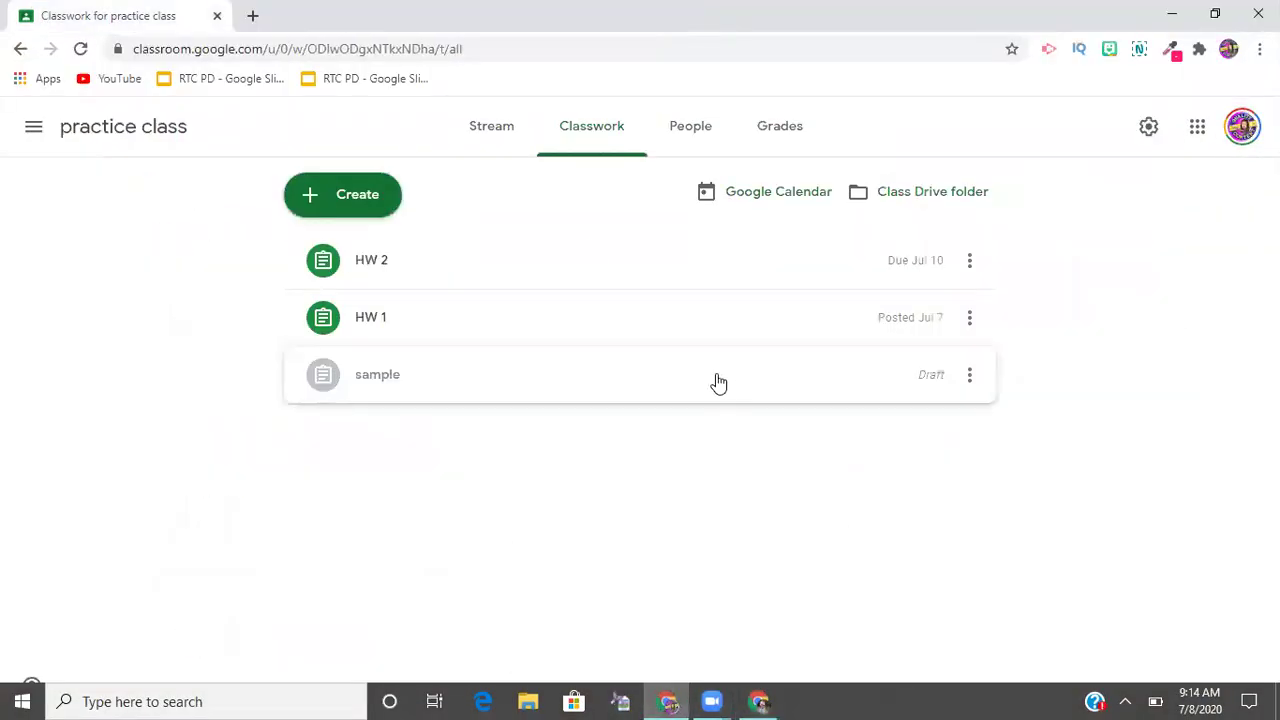
click(366, 262)
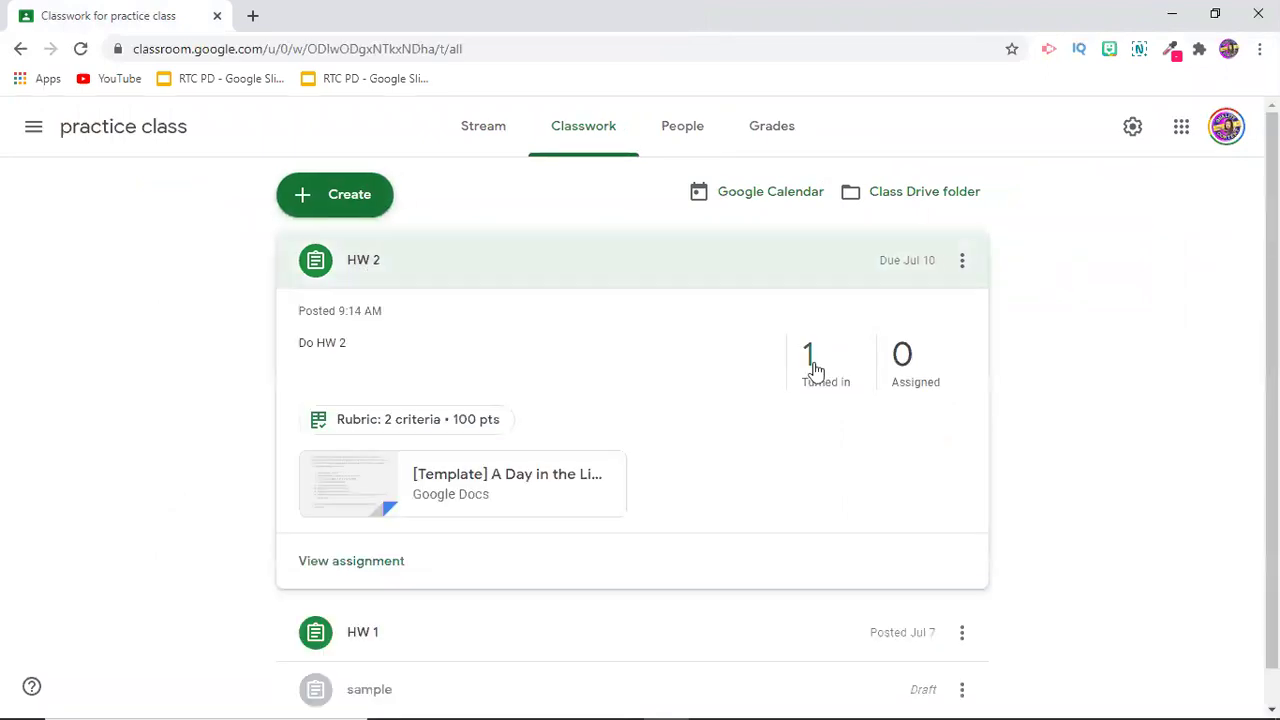
Step: Open the student's turned-in HW 2 document and step through the comment bank tips to Done
click(812, 370)
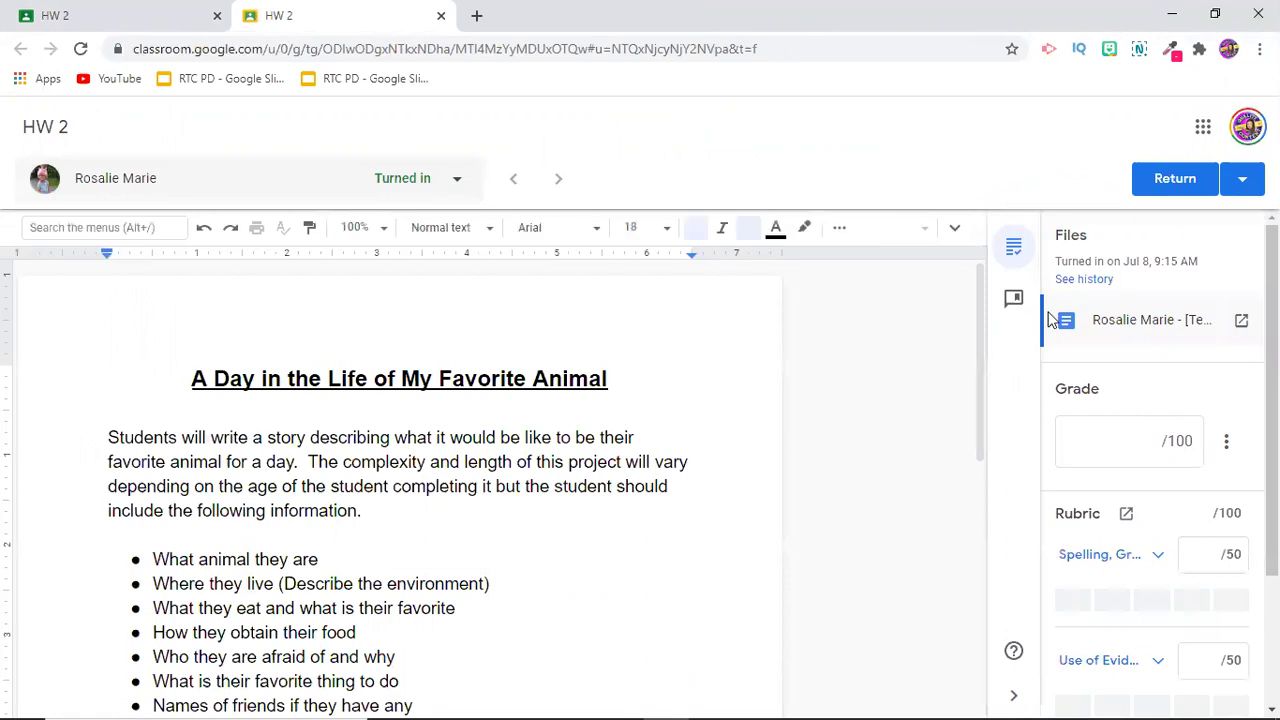
click(1013, 300)
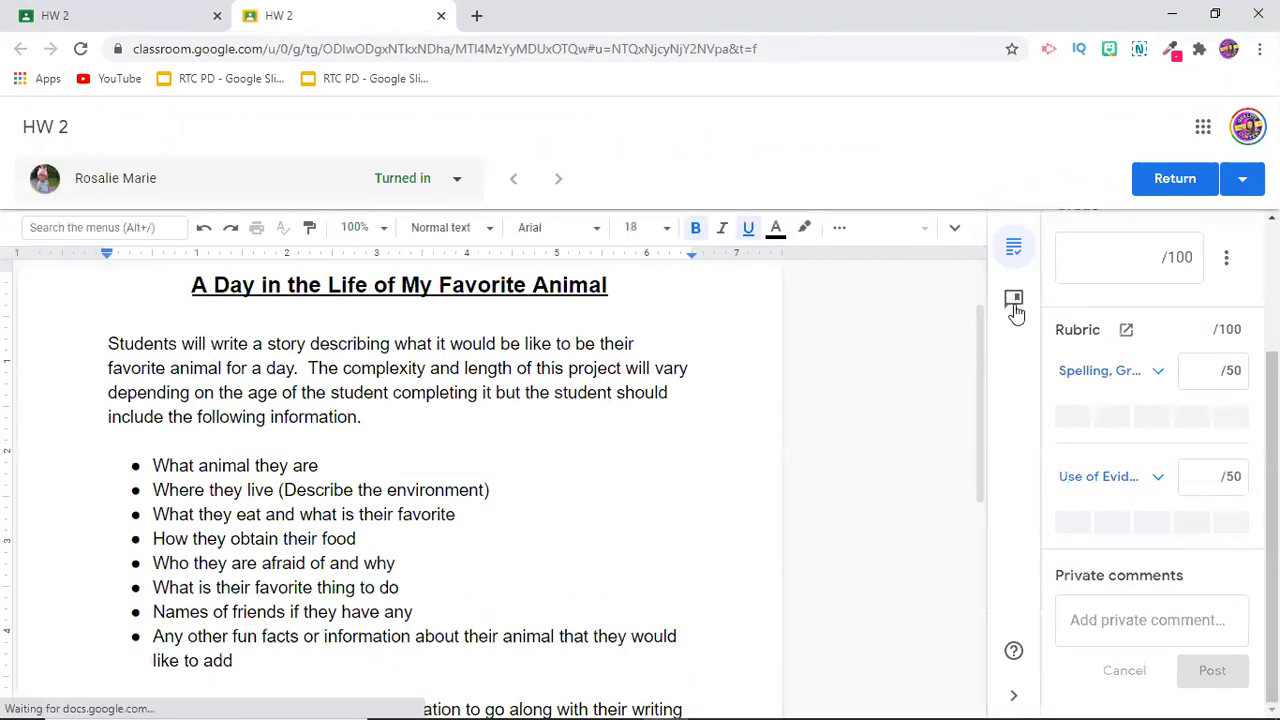
click(1014, 305)
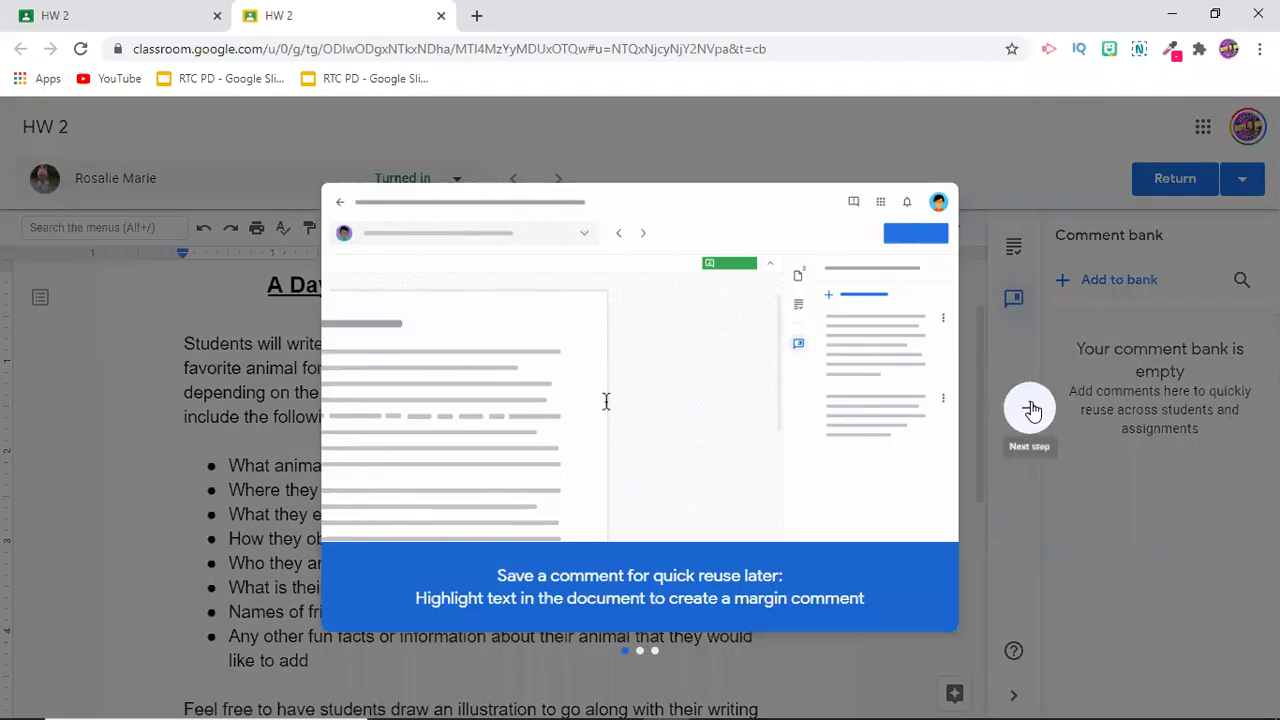
click(1032, 410)
click(1032, 410)
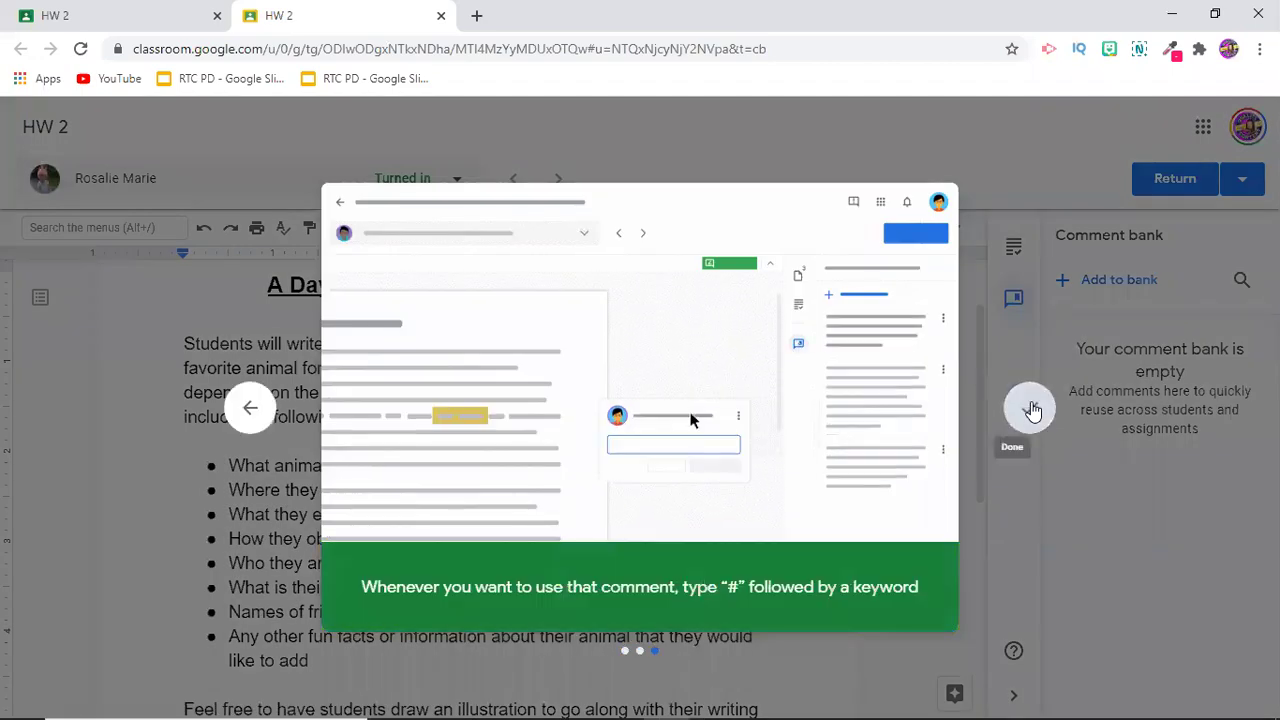
click(1032, 410)
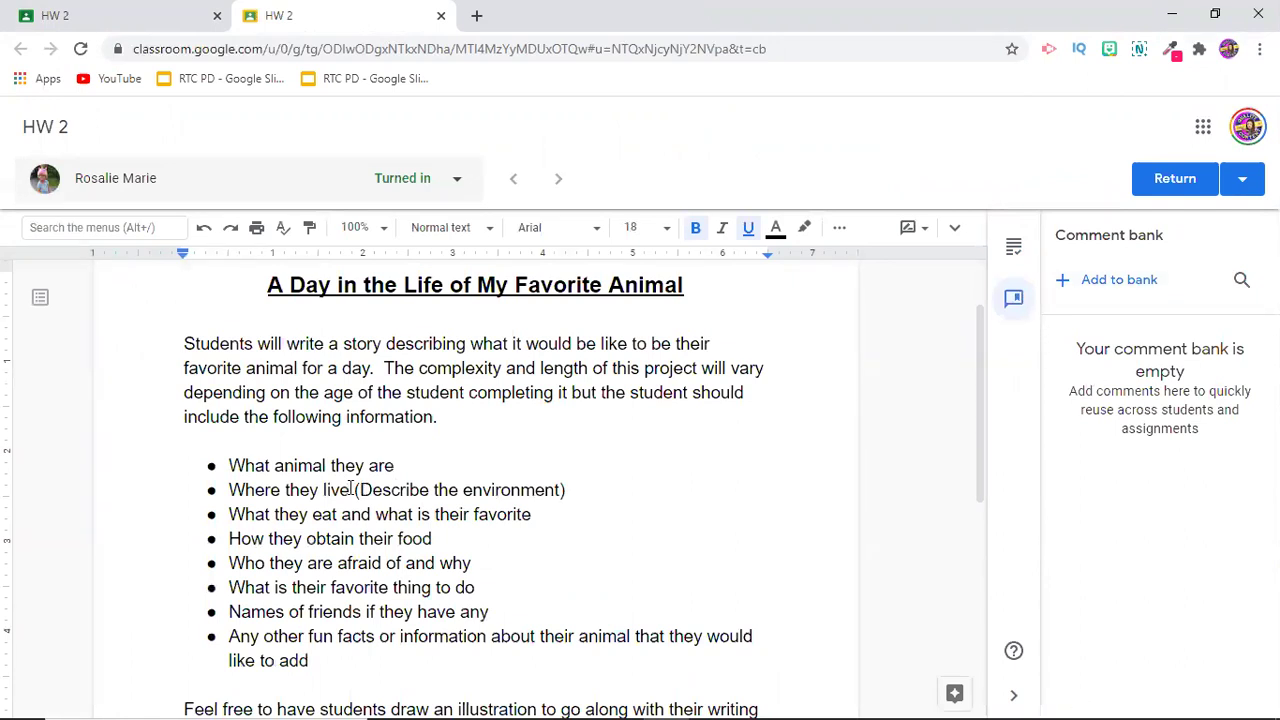
Step: Select the environment and food bullets, start a comment, then return to the grade and rubric panel
drag(350, 489, 549, 512)
click(859, 507)
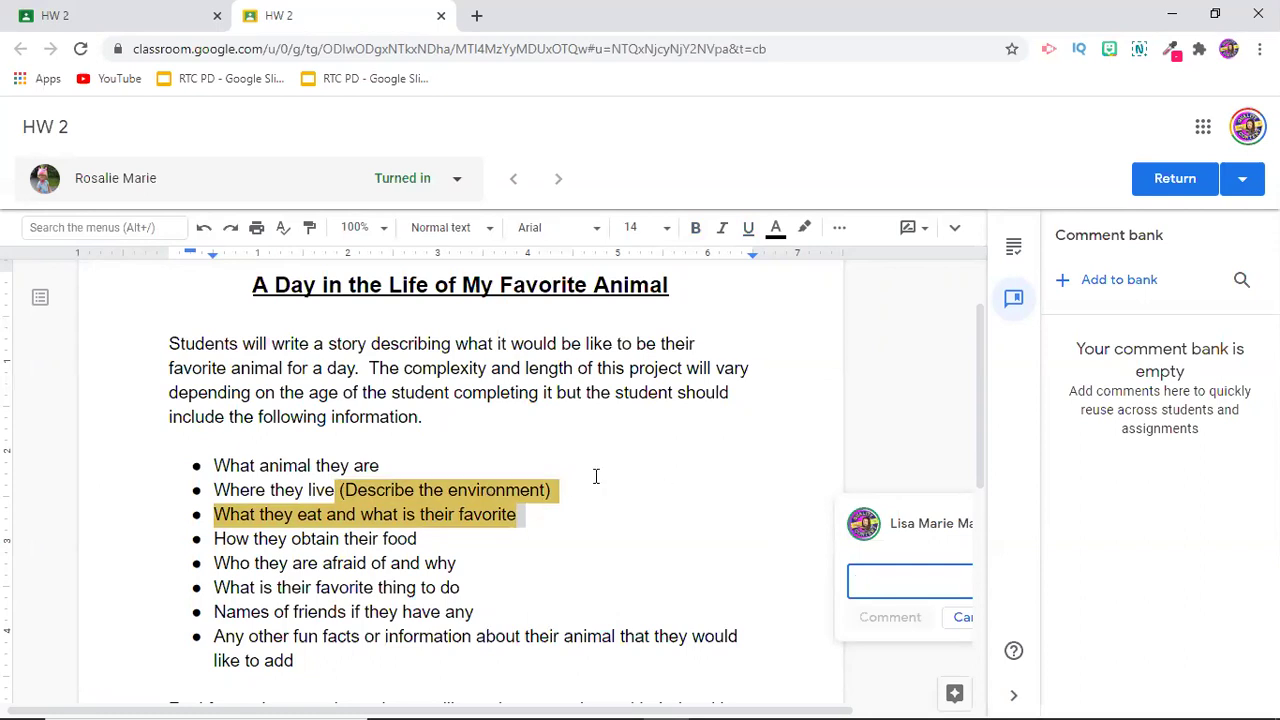
click(1014, 247)
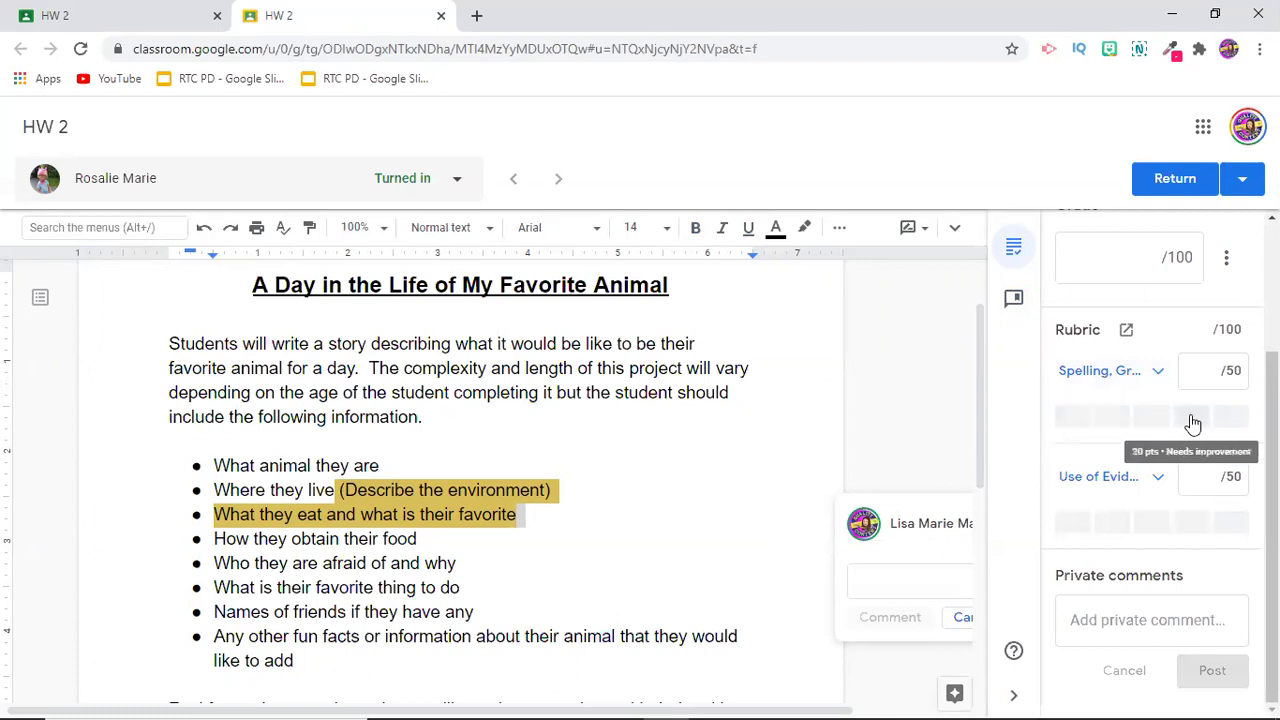
Step: Score Spelling 40/50 and Use of Evidence 30/50 for a 70/100 draft grade
click(1114, 422)
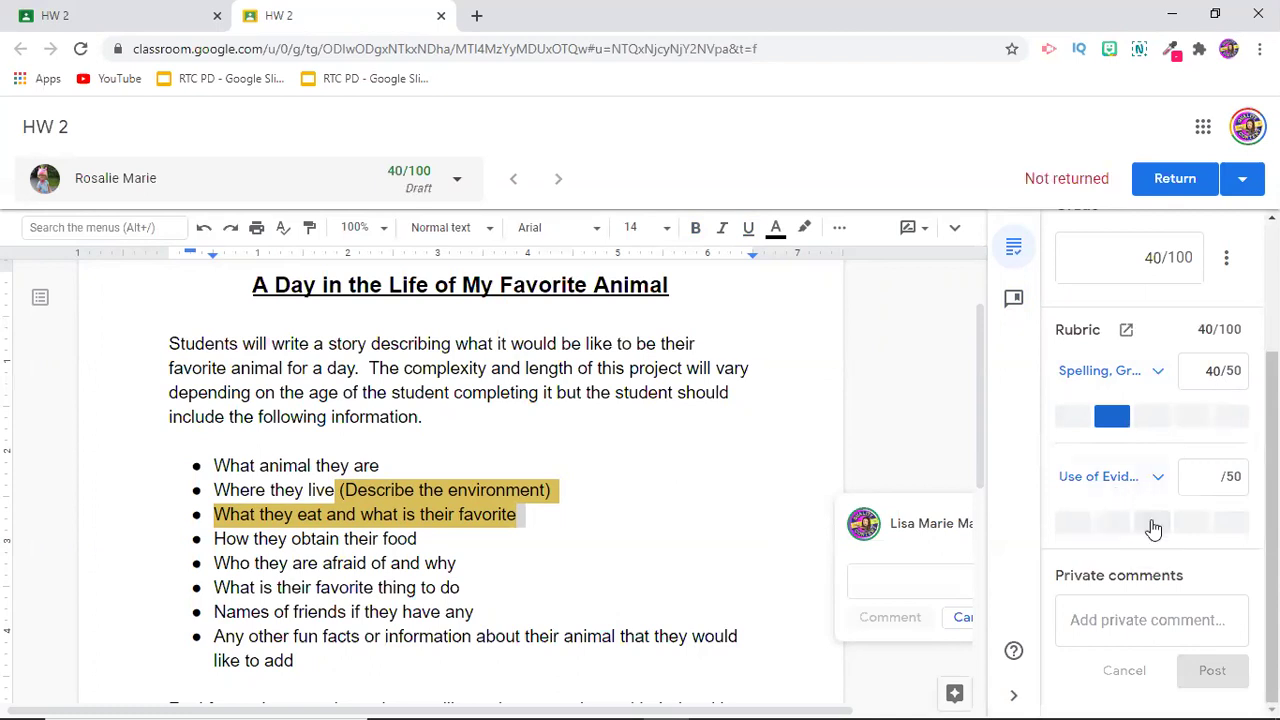
click(1151, 524)
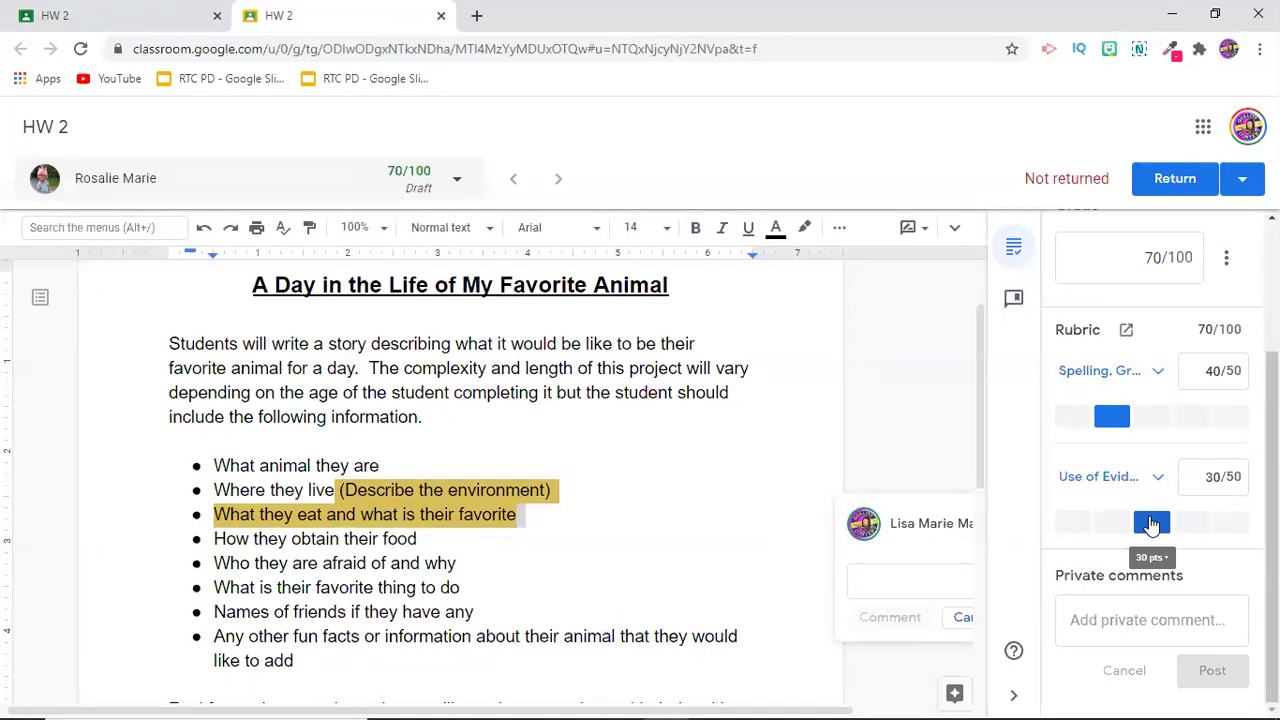
click(1220, 372)
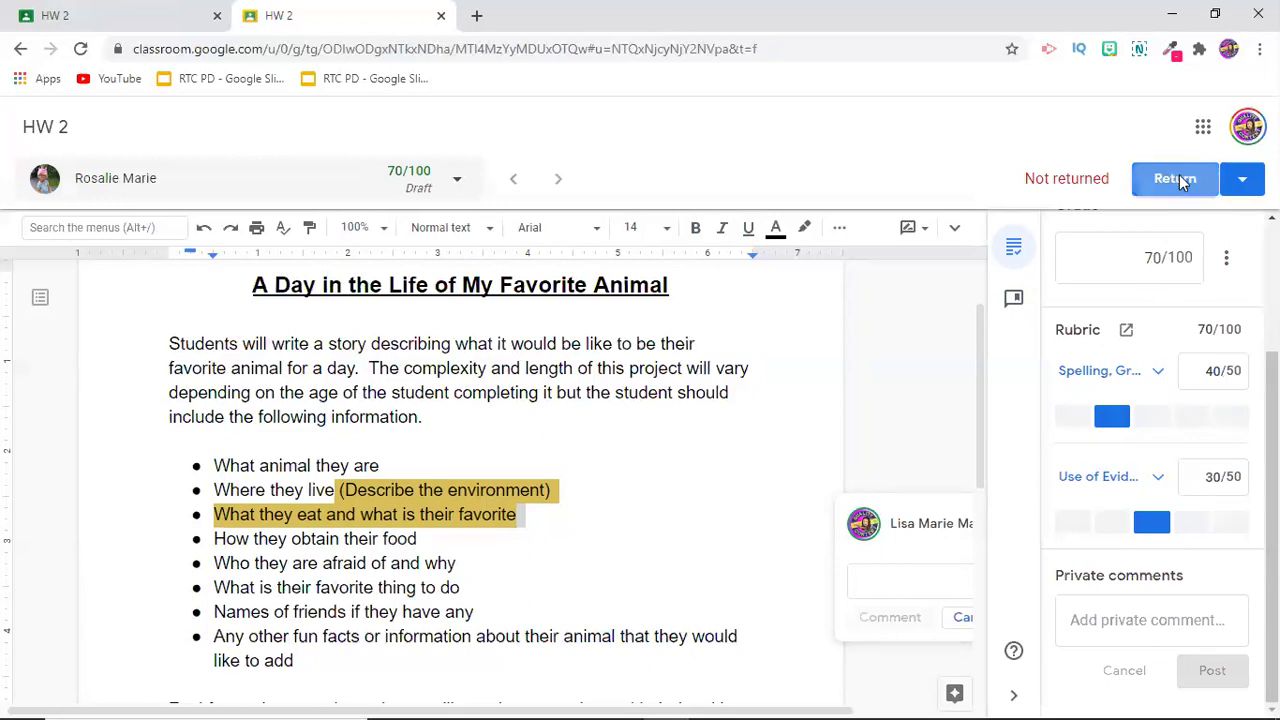
Step: Return the student's HW 2 submission with its 70/100 grade and confirm
click(1175, 179)
click(805, 478)
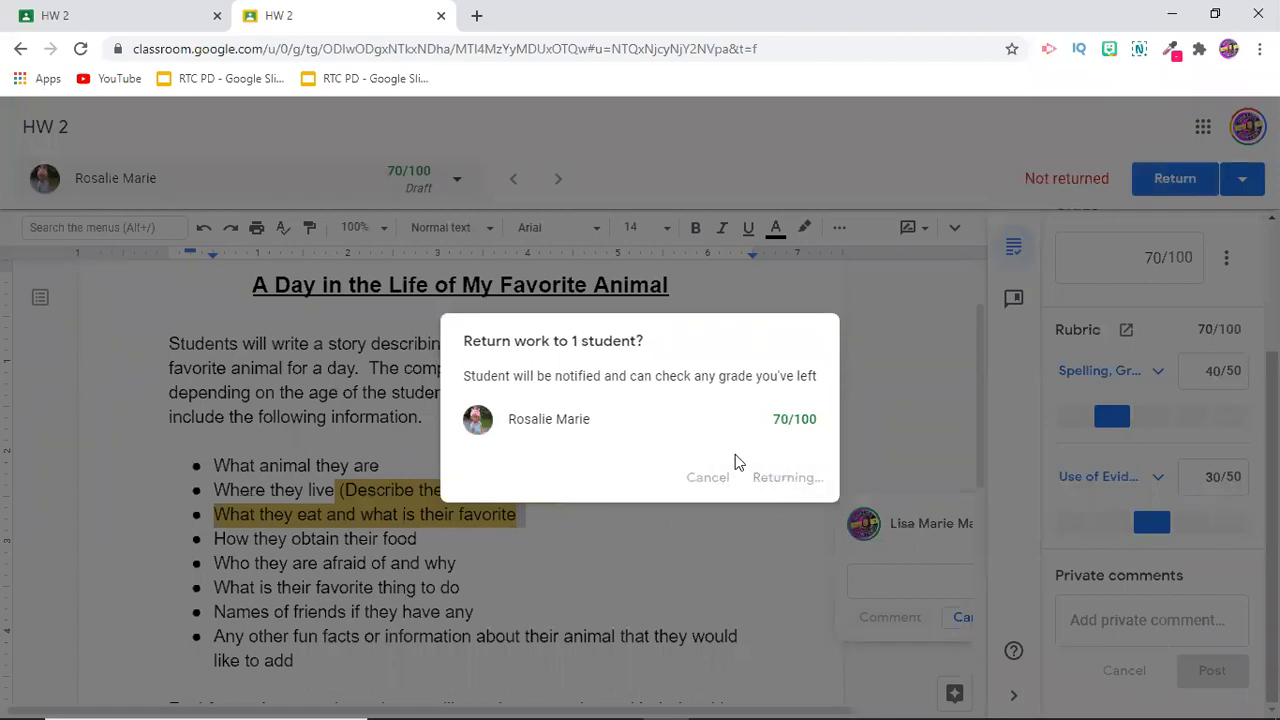